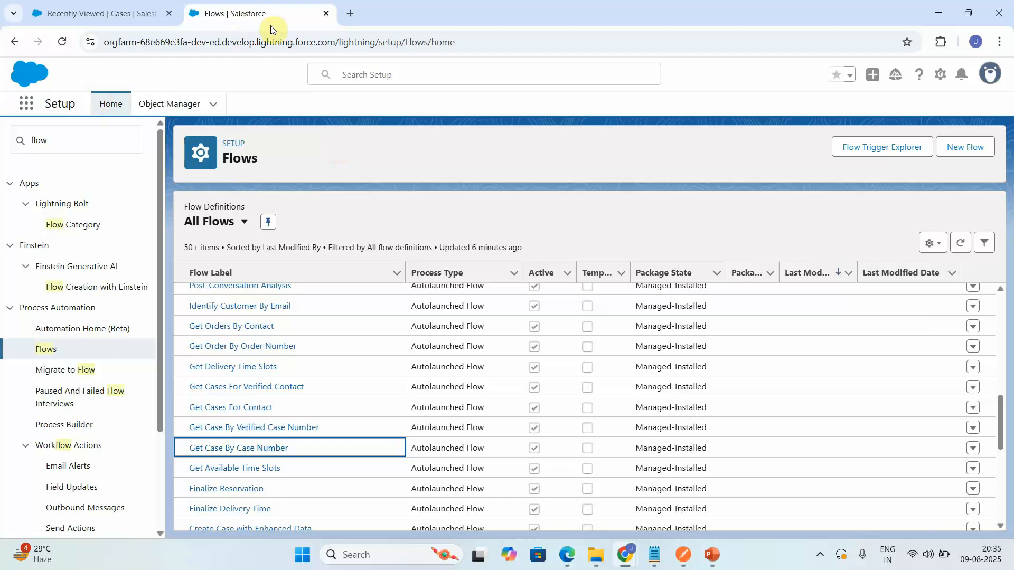
Close the old Flows tab and reopen Salesforce Setup in a fresh browser tab beside the Cases list
{"action": "left_click", "coordinate": [326, 13]}
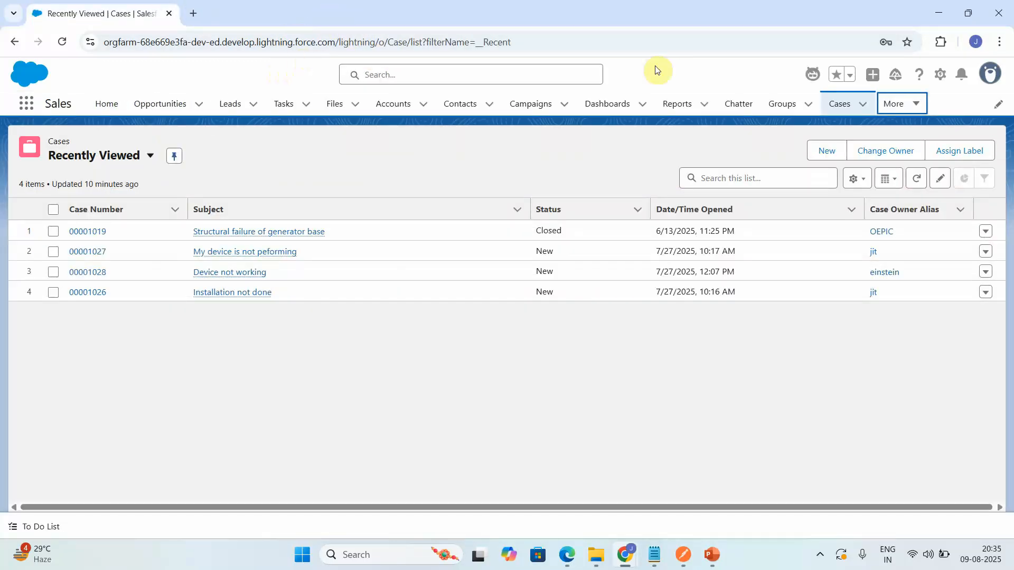
{"action": "right_click", "coordinate": [124, 16]}
{"action": "left_click", "coordinate": [167, 139]}
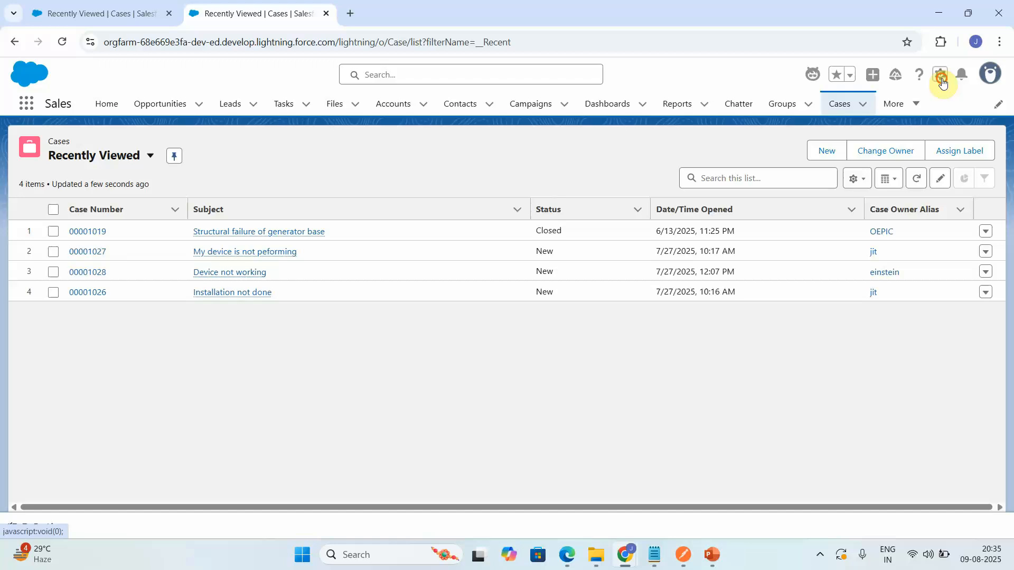
{"action": "left_click", "coordinate": [942, 77]}
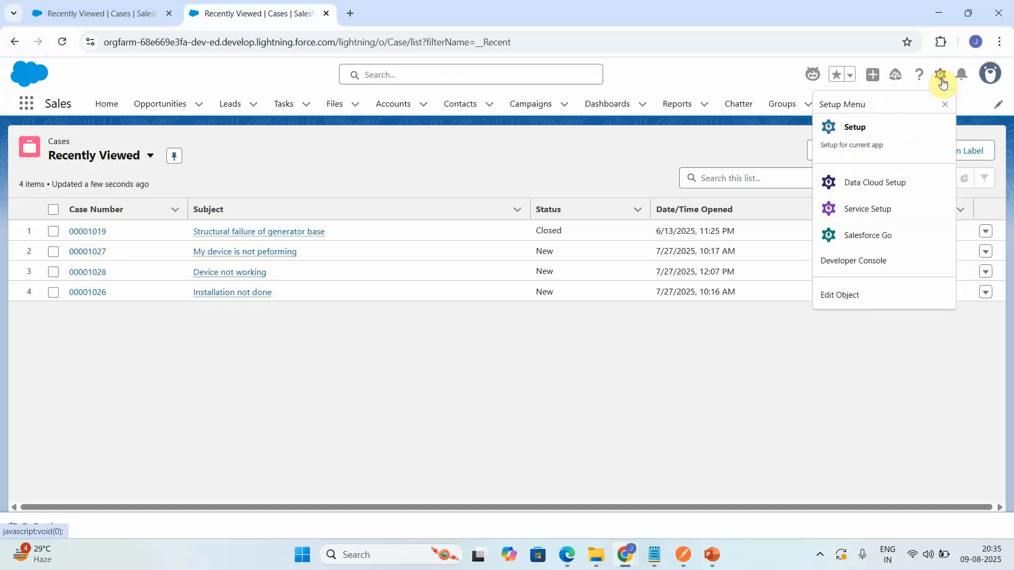
{"action": "left_click", "coordinate": [868, 134]}
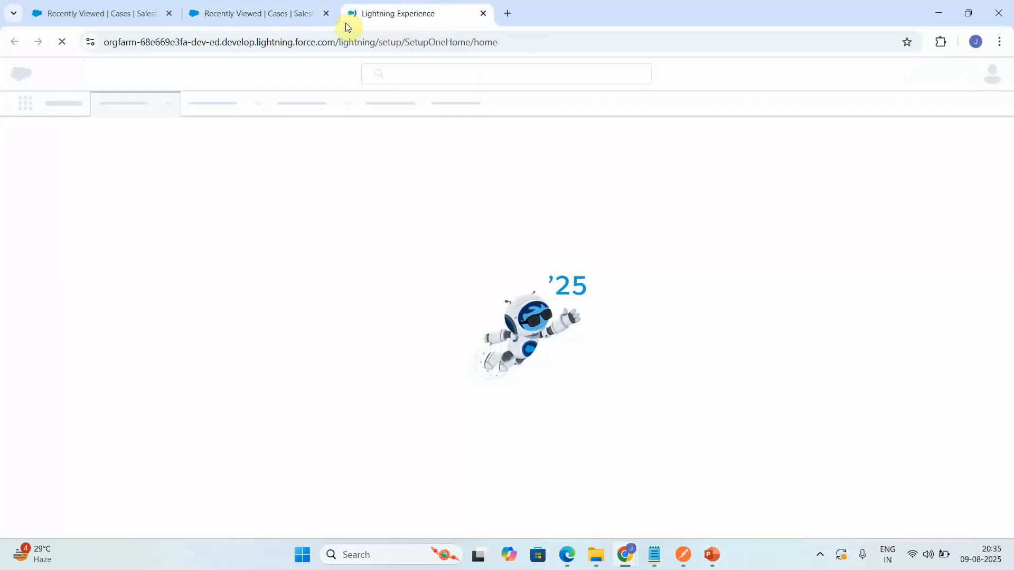
{"action": "left_click", "coordinate": [326, 13]}
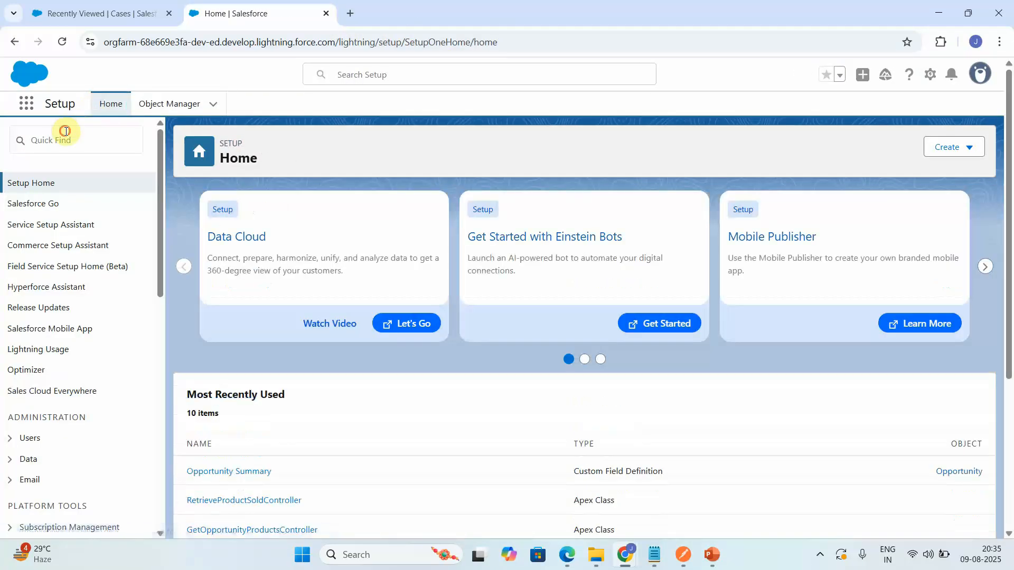
Find "flow" in Setup and open the Flows page under Process Automation
{"action": "left_click", "coordinate": [66, 134]}
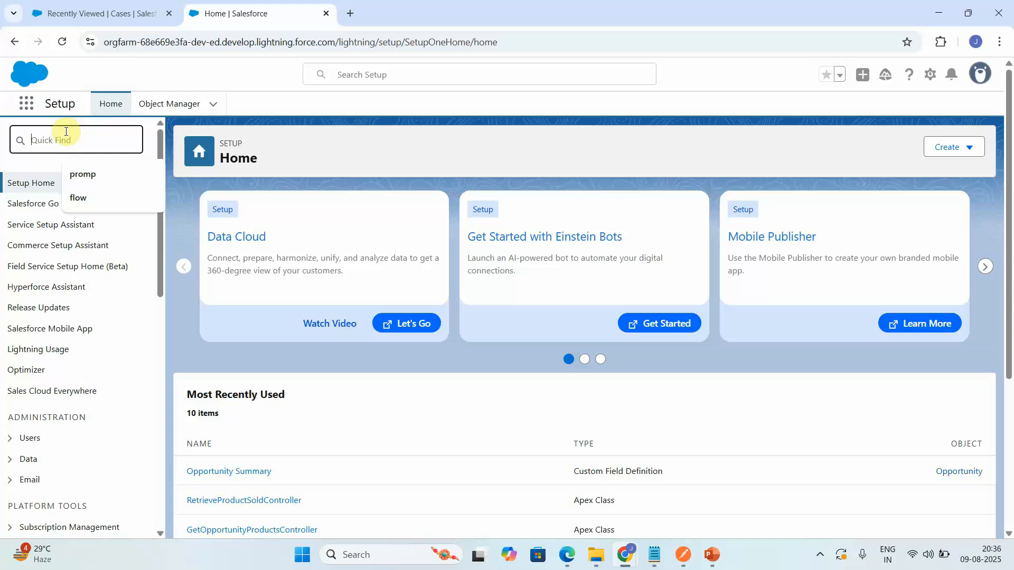
{"action": "type", "text": "flow"}
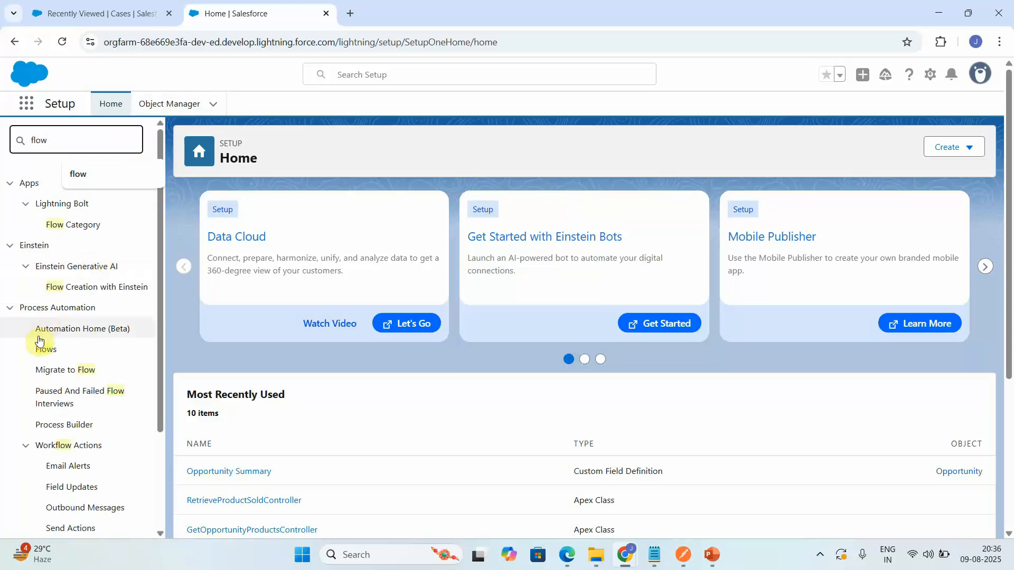
{"action": "left_click", "coordinate": [41, 350]}
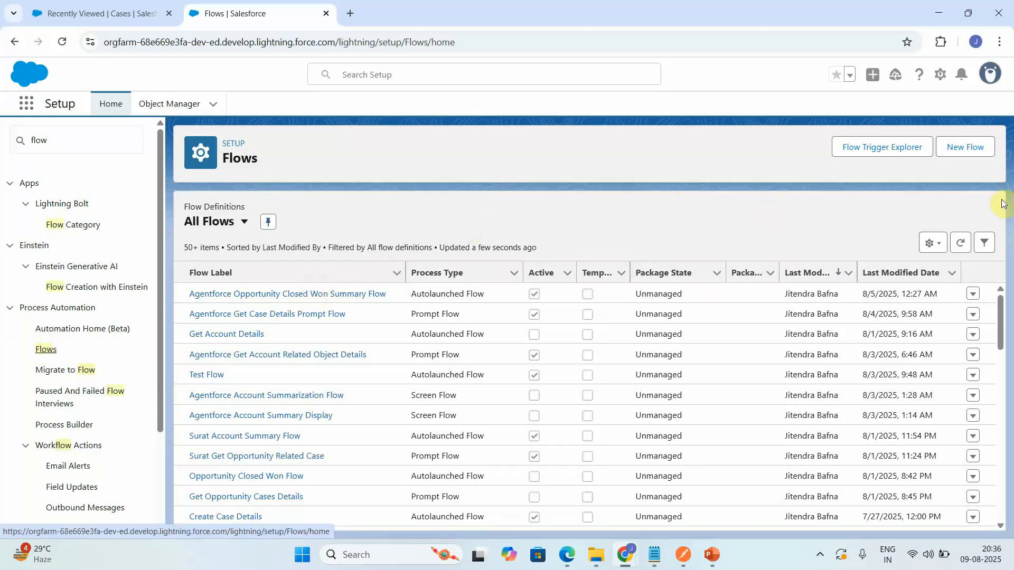
Create a new autolaunched flow without a trigger in Flow Builder
{"action": "left_click", "coordinate": [976, 155]}
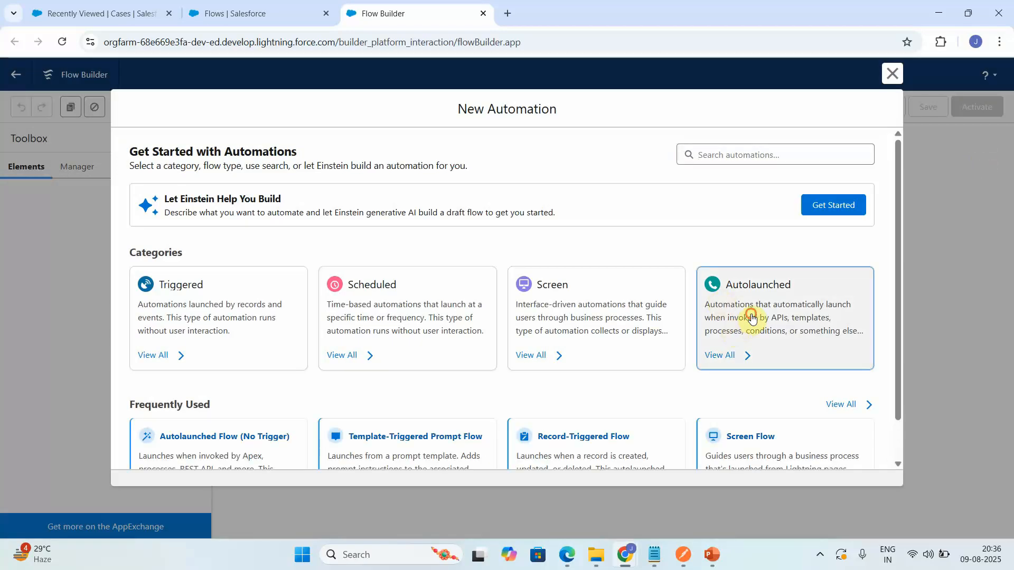
{"action": "left_click", "coordinate": [750, 318]}
{"action": "left_click", "coordinate": [253, 267]}
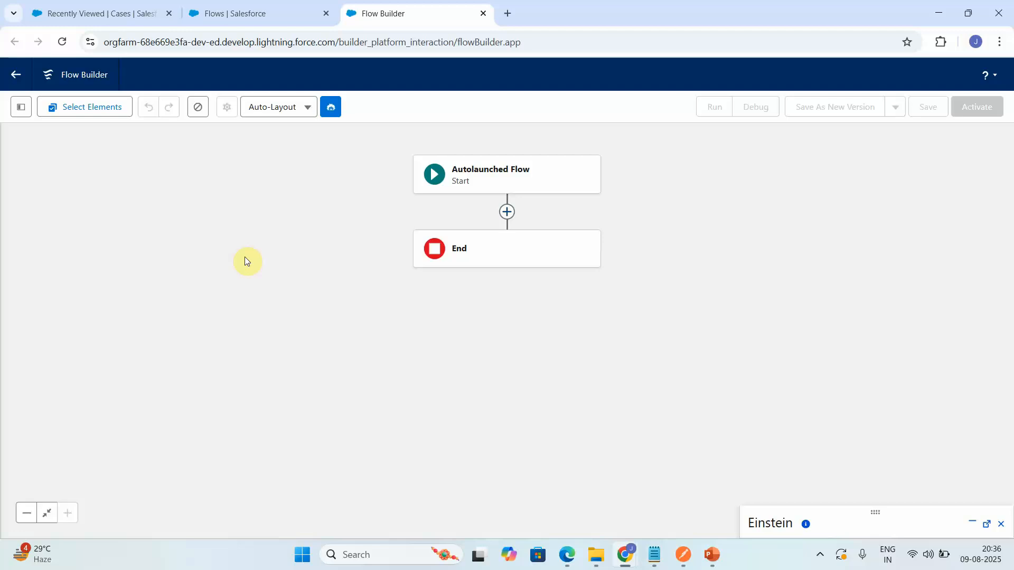
Start a new flow resource of type Variable with the API name caseNumber
{"action": "left_click", "coordinate": [21, 107]}
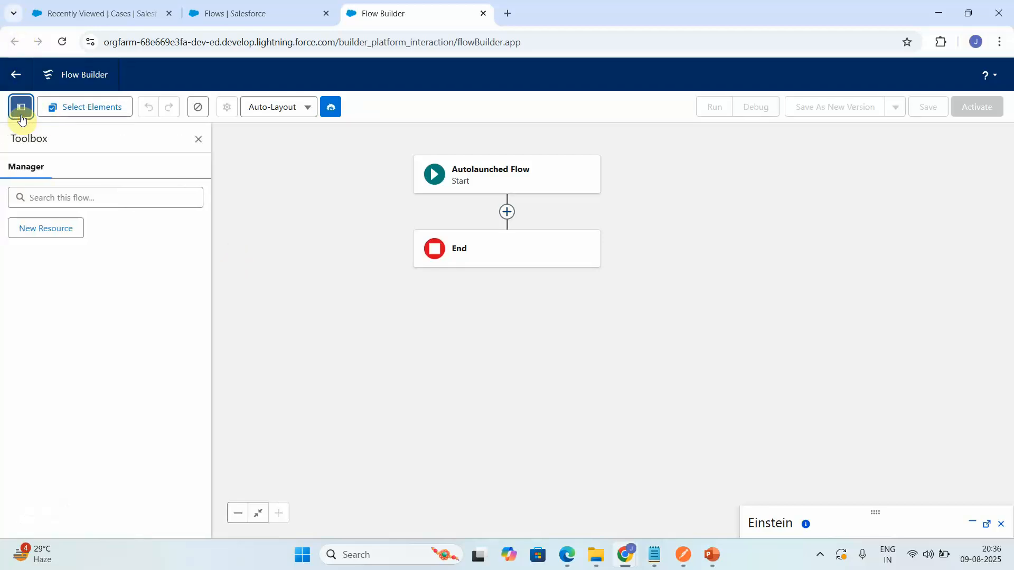
{"action": "left_click", "coordinate": [34, 231]}
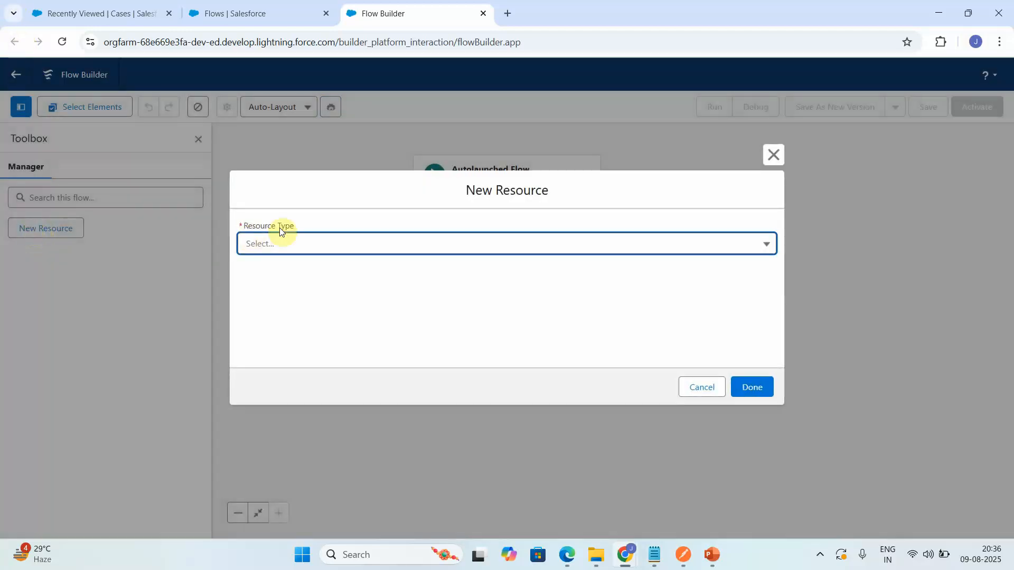
{"action": "left_click", "coordinate": [274, 246]}
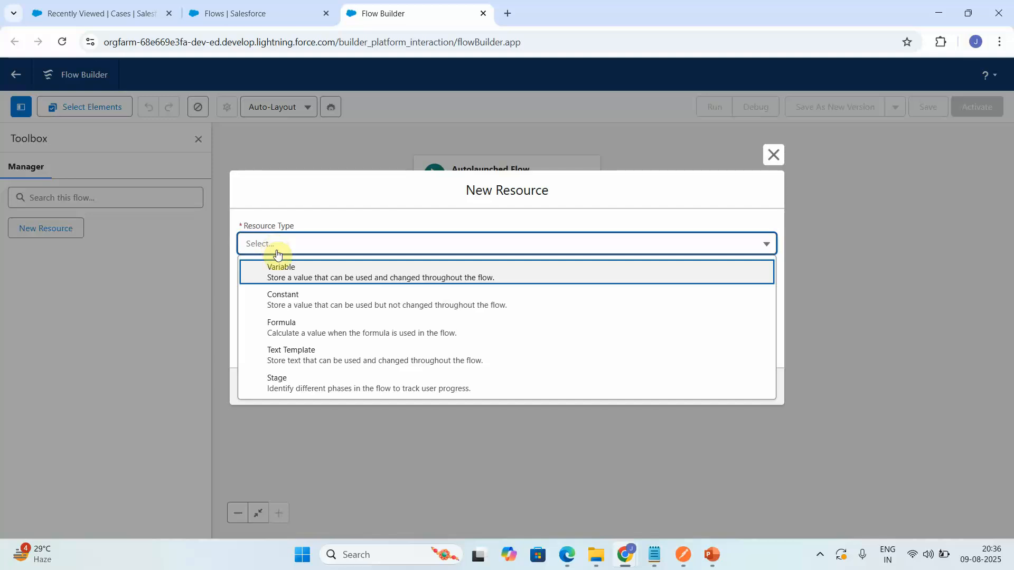
{"action": "left_click", "coordinate": [297, 272]}
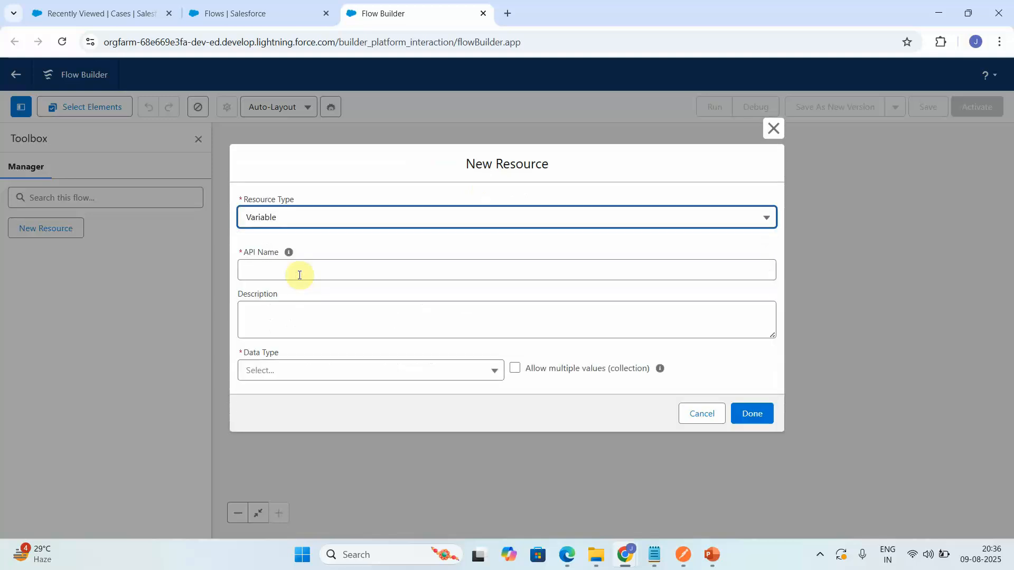
{"action": "left_click", "coordinate": [289, 269]}
{"action": "type", "text": "case"}
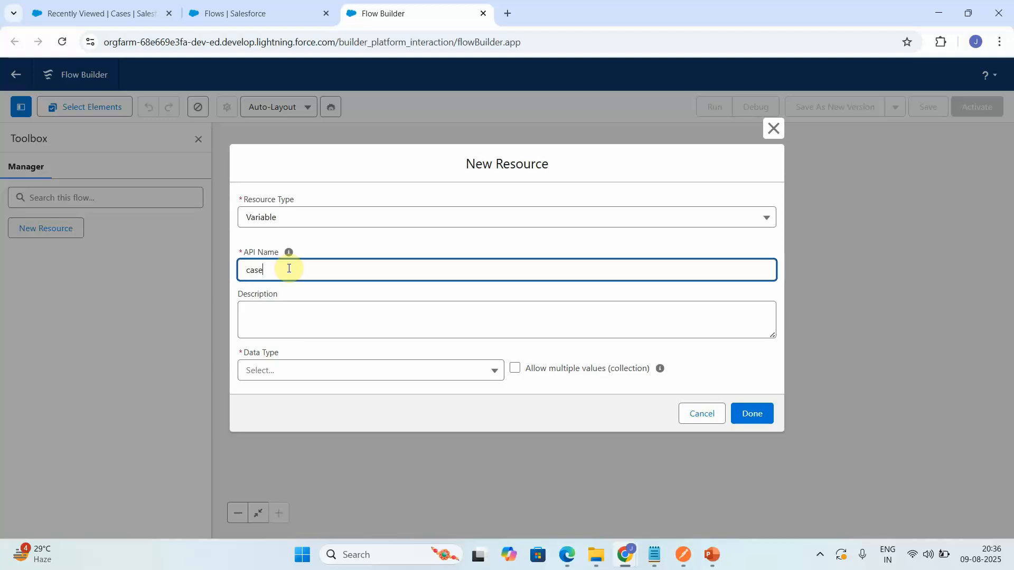
{"action": "type", "text": "Number"}
Describe the variable as "CaseNumber is used to identify the unique case.", set its data type to Text, make it available for input and save it
{"action": "left_click", "coordinate": [264, 308]}
{"action": "type", "text": "Case"}
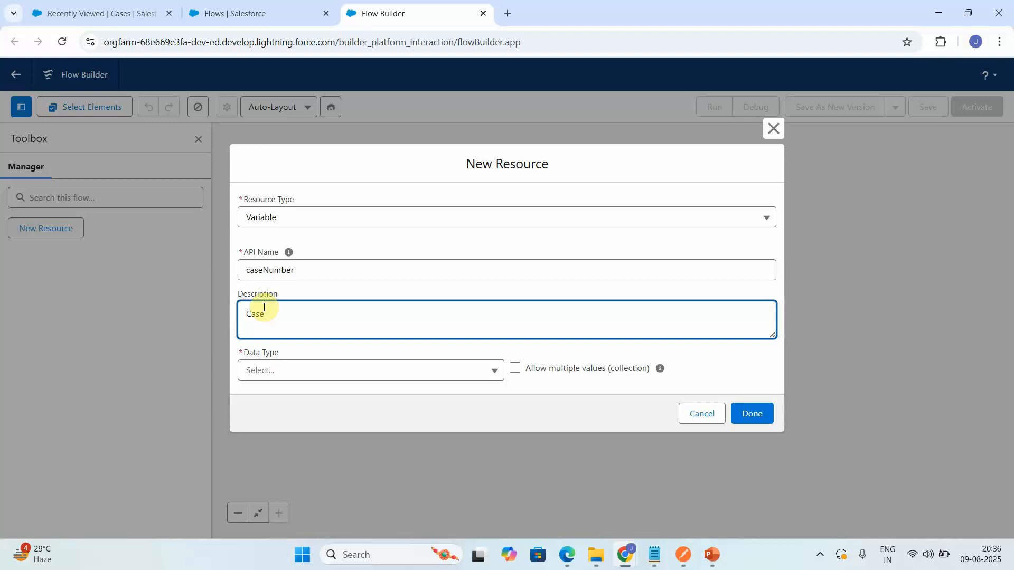
{"action": "type", "text": "Number is used to identify the unique case."}
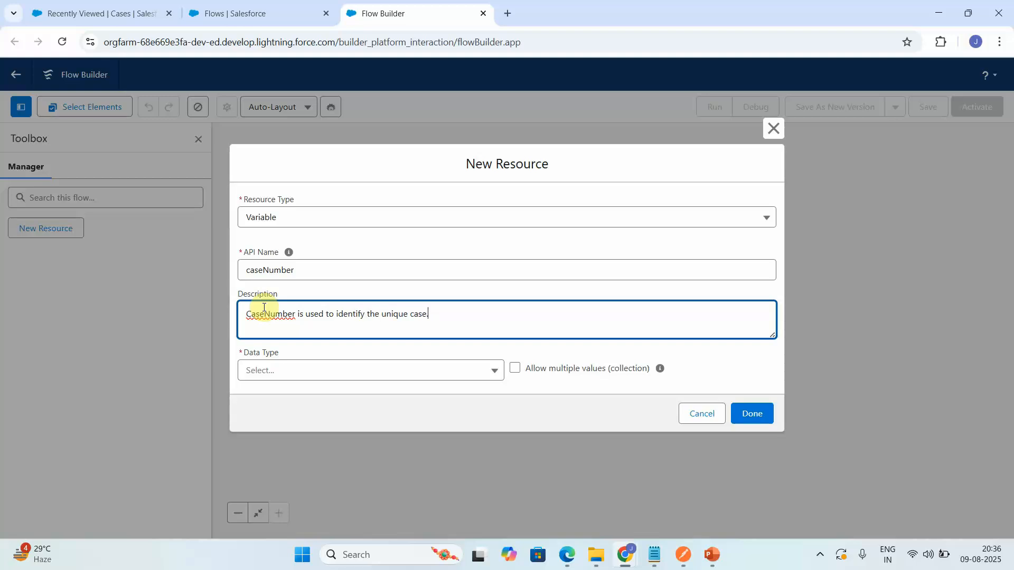
{"action": "left_click", "coordinate": [322, 379]}
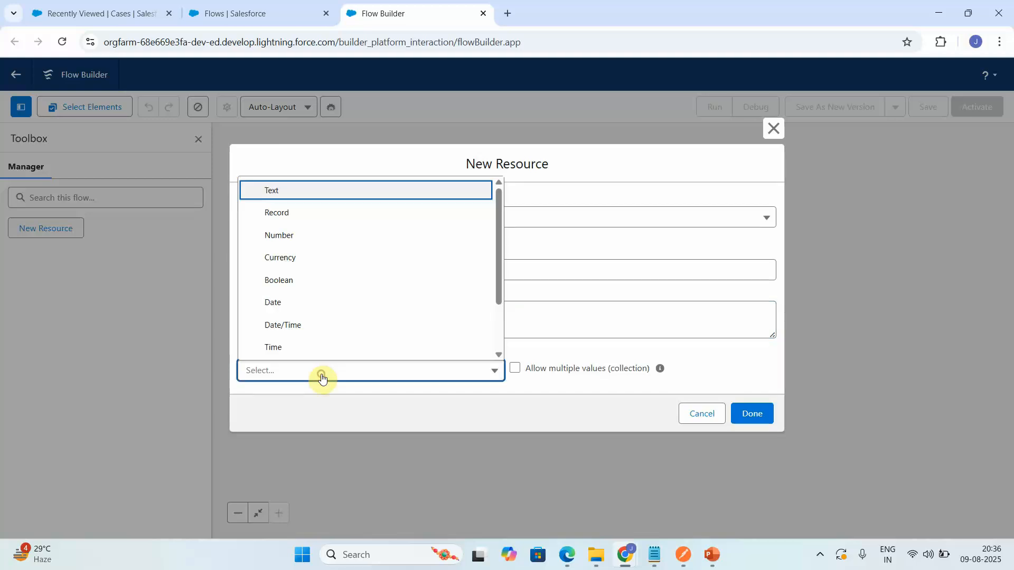
{"action": "left_click", "coordinate": [312, 203]}
{"action": "left_click", "coordinate": [245, 406]}
{"action": "left_click", "coordinate": [769, 456]}
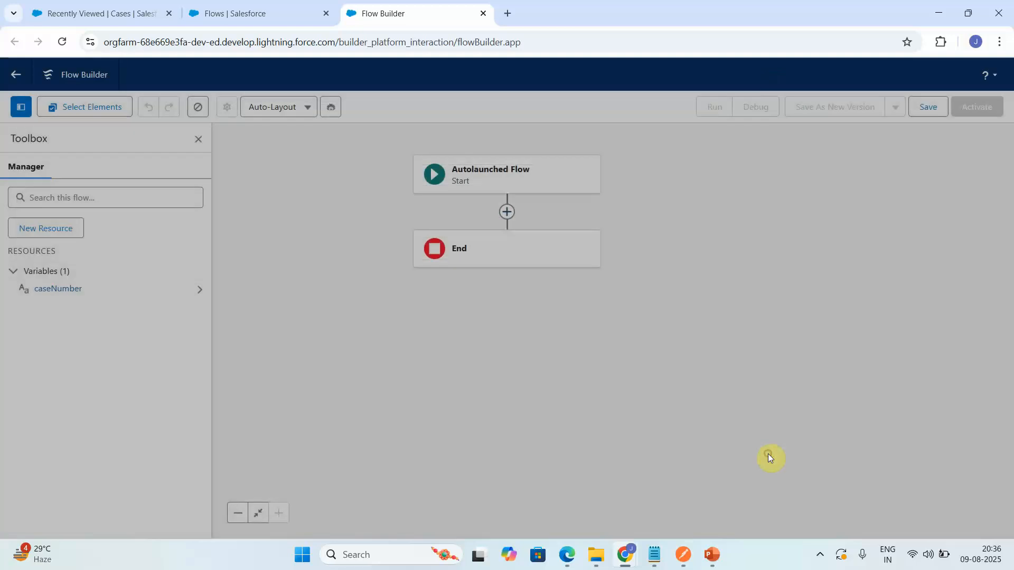
Start a second Variable resource in the flow with the API name objCase
{"action": "left_click", "coordinate": [51, 229]}
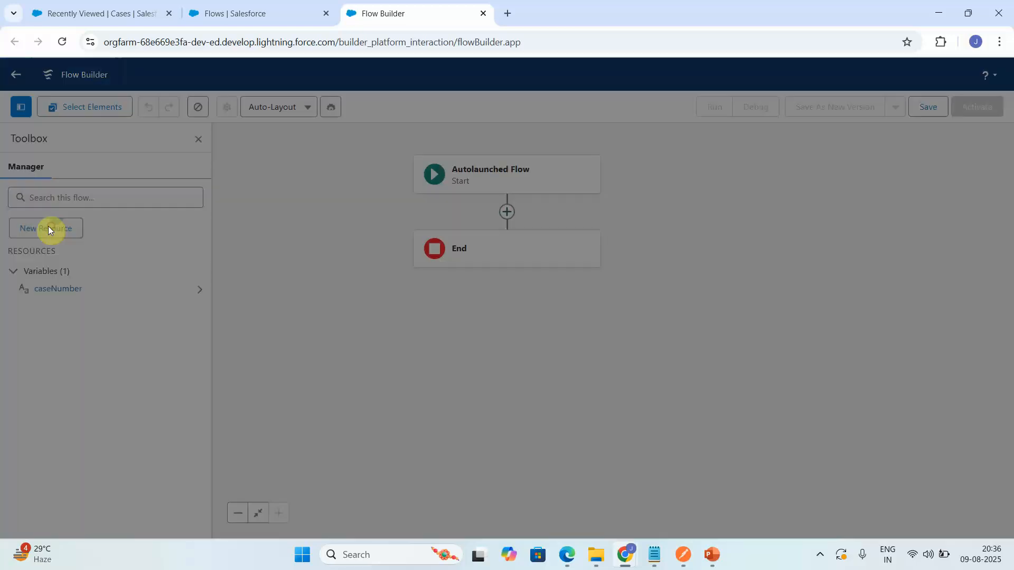
{"action": "left_click", "coordinate": [359, 245]}
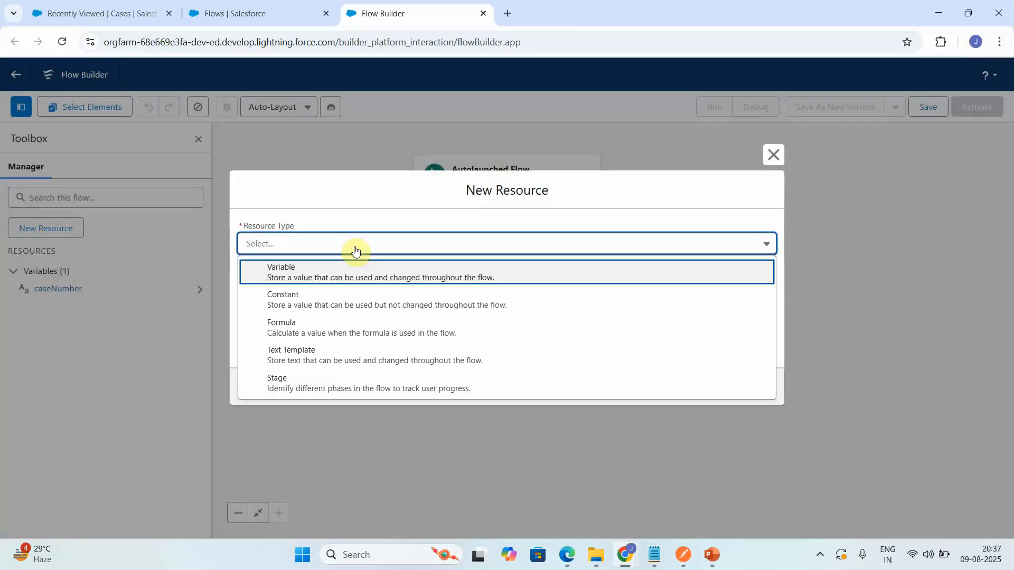
{"action": "left_click", "coordinate": [279, 272]}
{"action": "left_click", "coordinate": [279, 270]}
{"action": "type", "text": "o"}
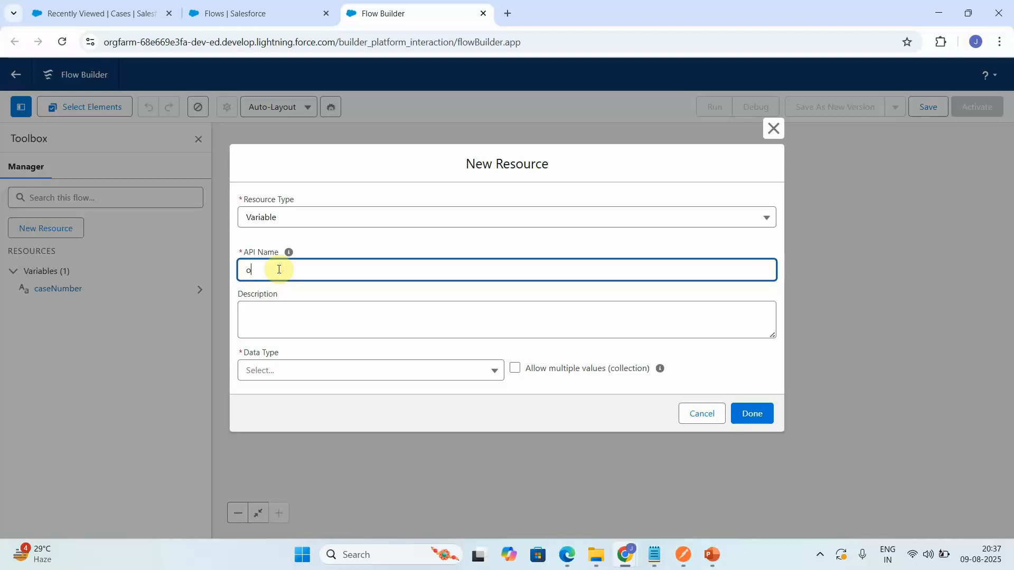
{"action": "type", "text": "bjCase"}
Set objCase to the Record data type for the Case object, make it available for output and save it
{"action": "left_click", "coordinate": [492, 370]}
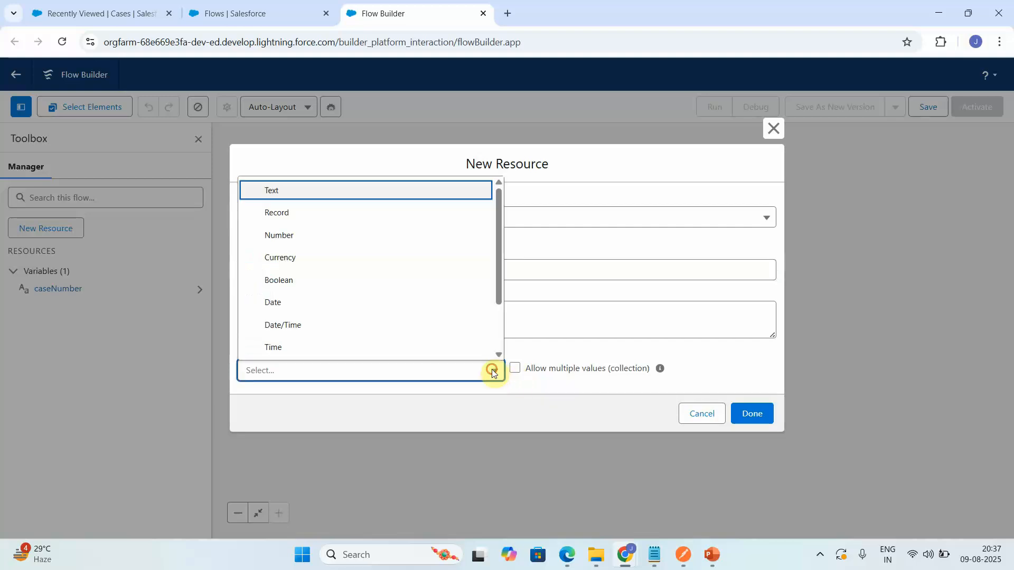
{"action": "left_click", "coordinate": [312, 215]}
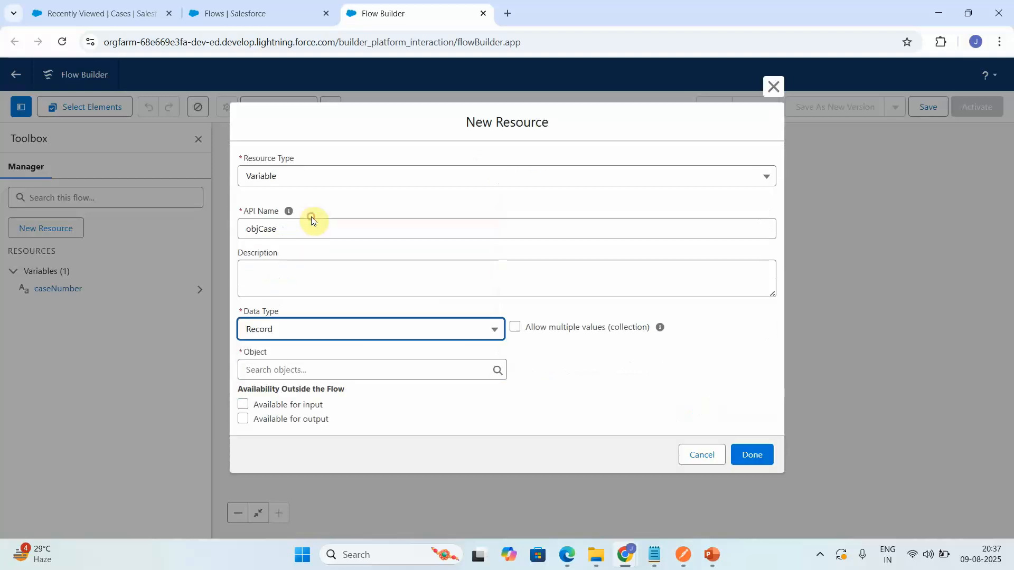
{"action": "left_click", "coordinate": [273, 375]}
{"action": "type", "text": "case"}
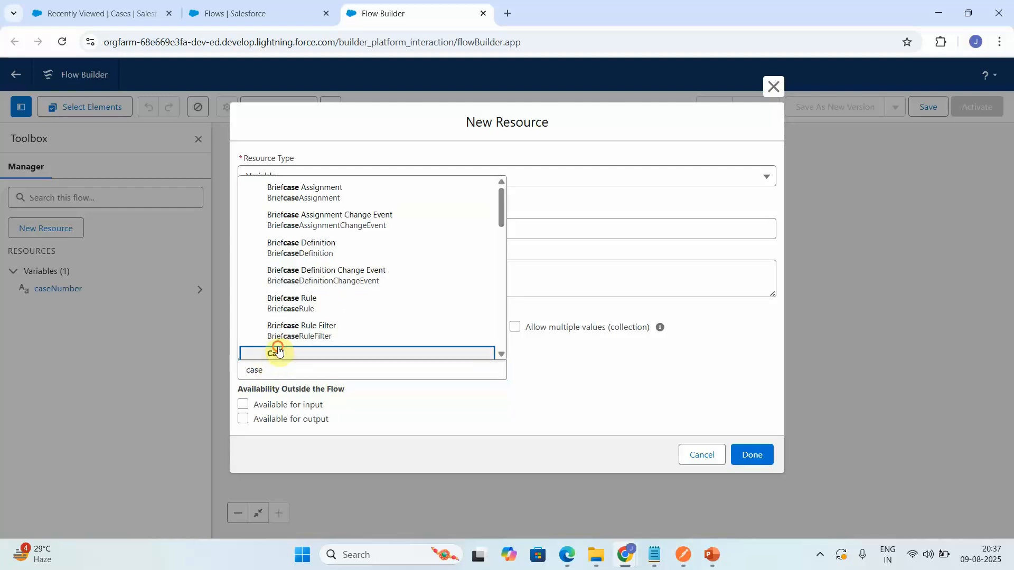
{"action": "left_click", "coordinate": [279, 352]}
{"action": "left_click", "coordinate": [243, 419]}
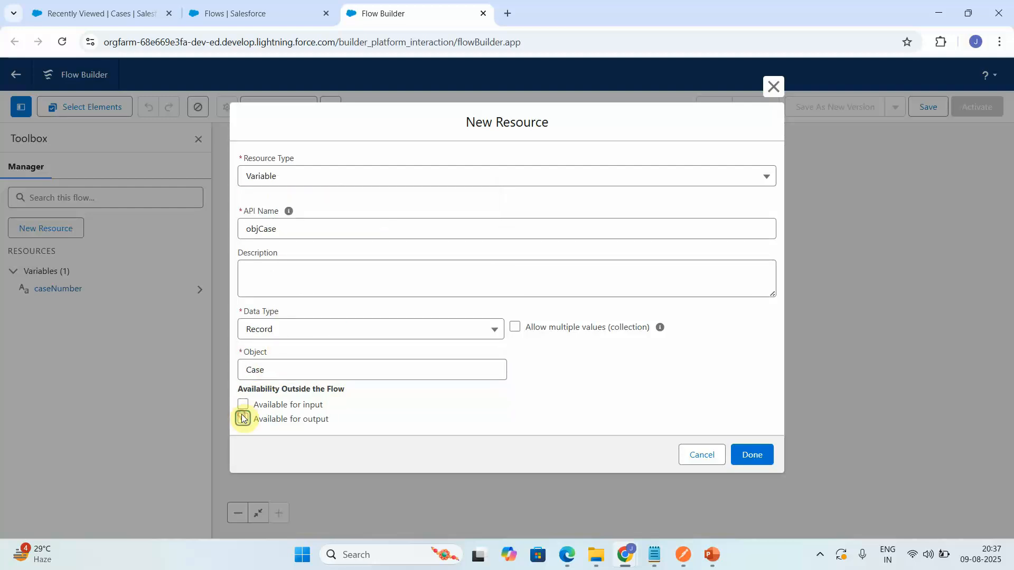
{"action": "left_click", "coordinate": [752, 454]}
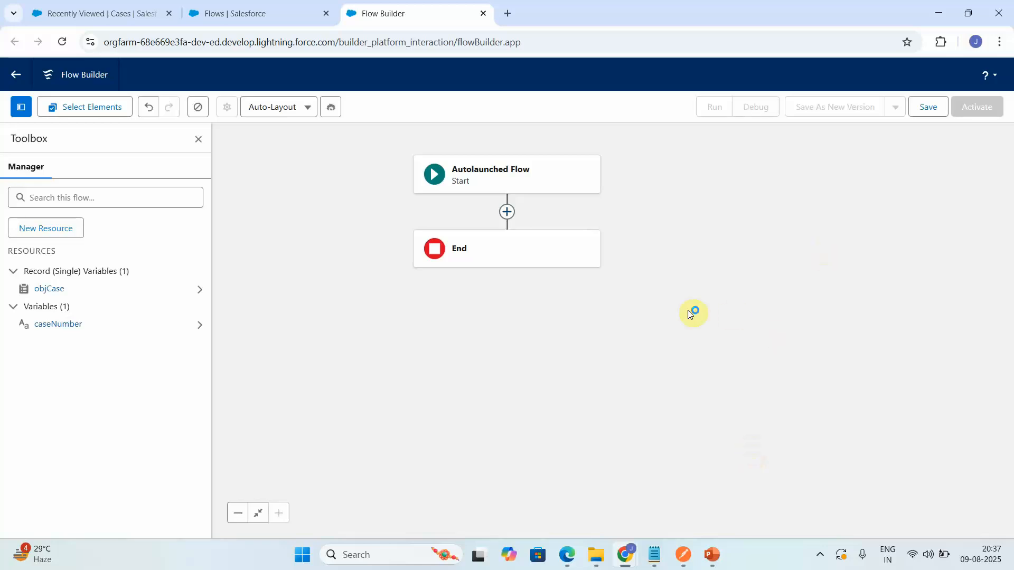
Add a Get Records element labelled "Get Case Details" with the description "This will be retrieving the case information on basis of case number."
{"action": "left_click", "coordinate": [511, 218]}
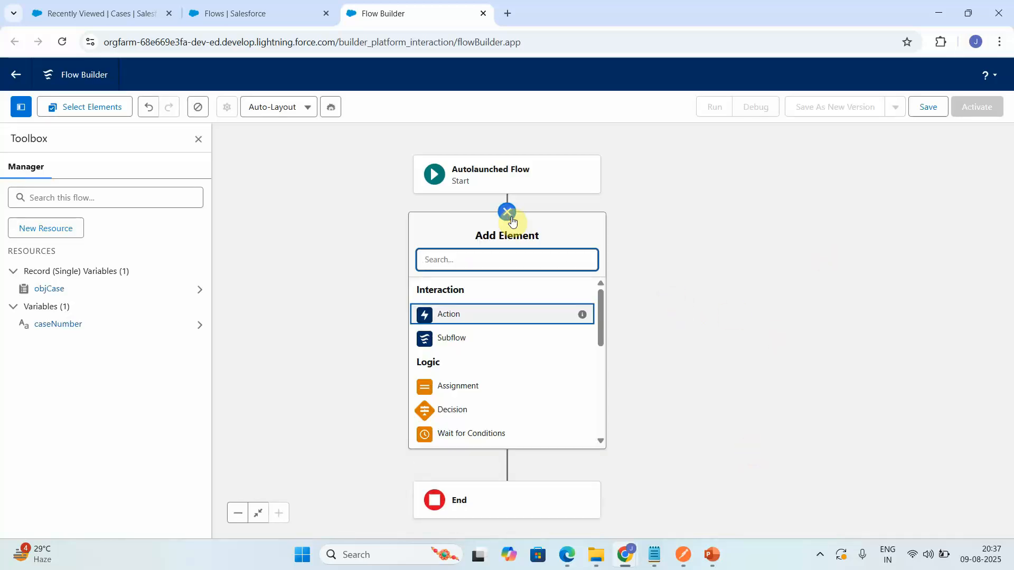
{"action": "type", "text": "get"}
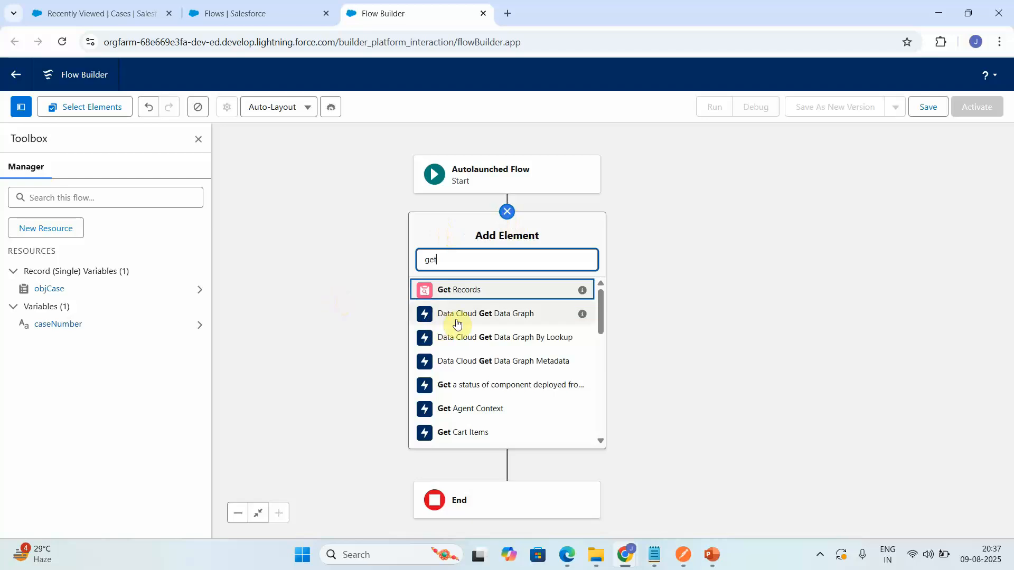
{"action": "left_click", "coordinate": [449, 298]}
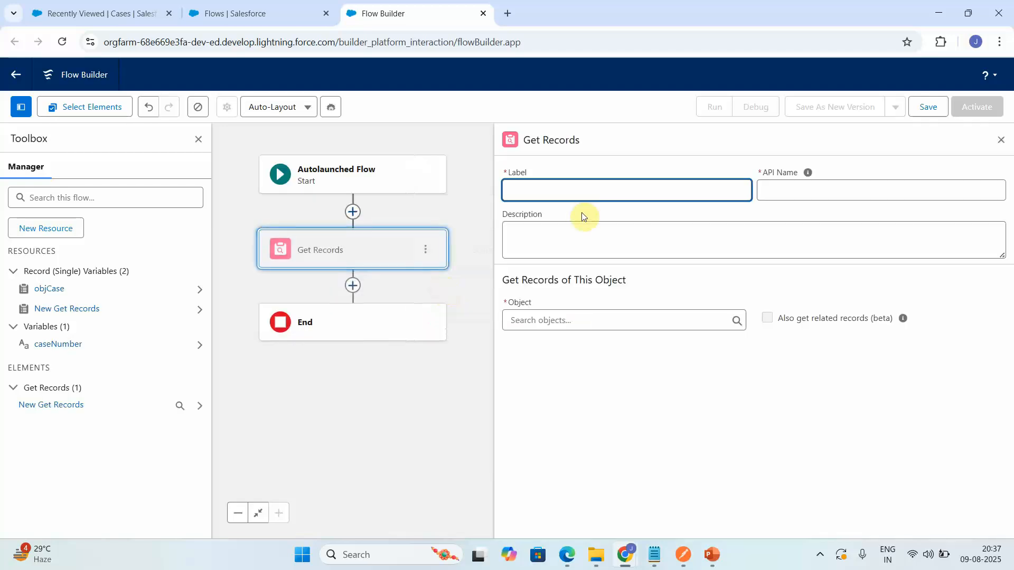
{"action": "type", "text": "Get Case "}
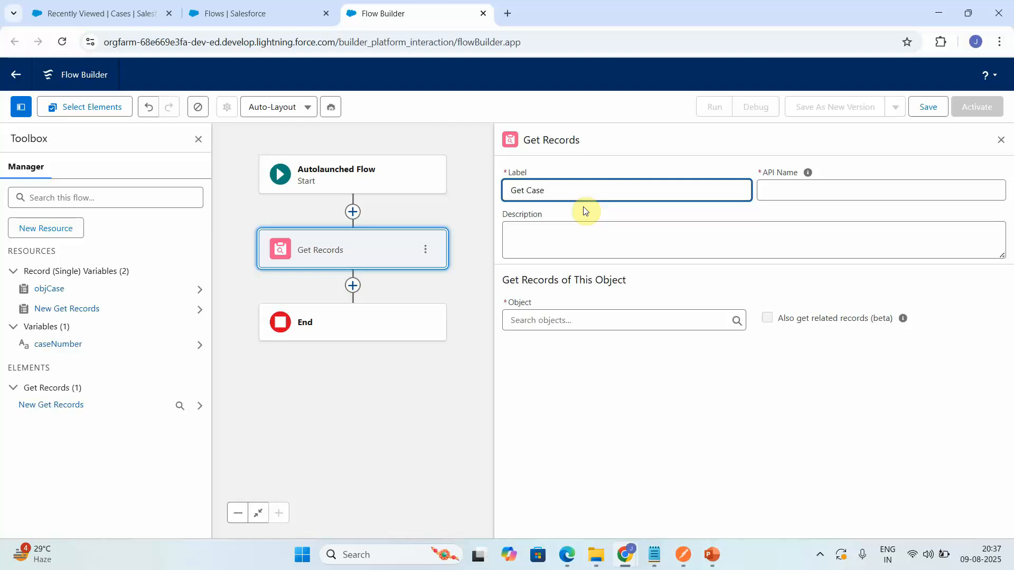
{"action": "type", "text": "Details"}
{"action": "left_click", "coordinate": [584, 243]}
{"action": "type", "text": "This will be retrieving the case informa"}
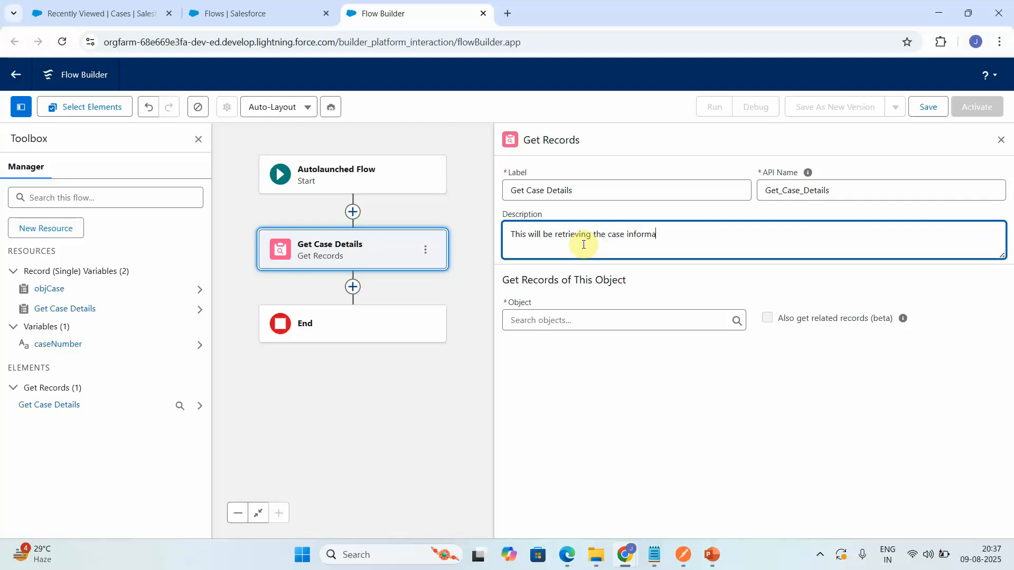
{"action": "type", "text": "on on basis of case number."}
Set Case as the object whose records the Get Case Details element retrieves
{"action": "left_click", "coordinate": [636, 322]}
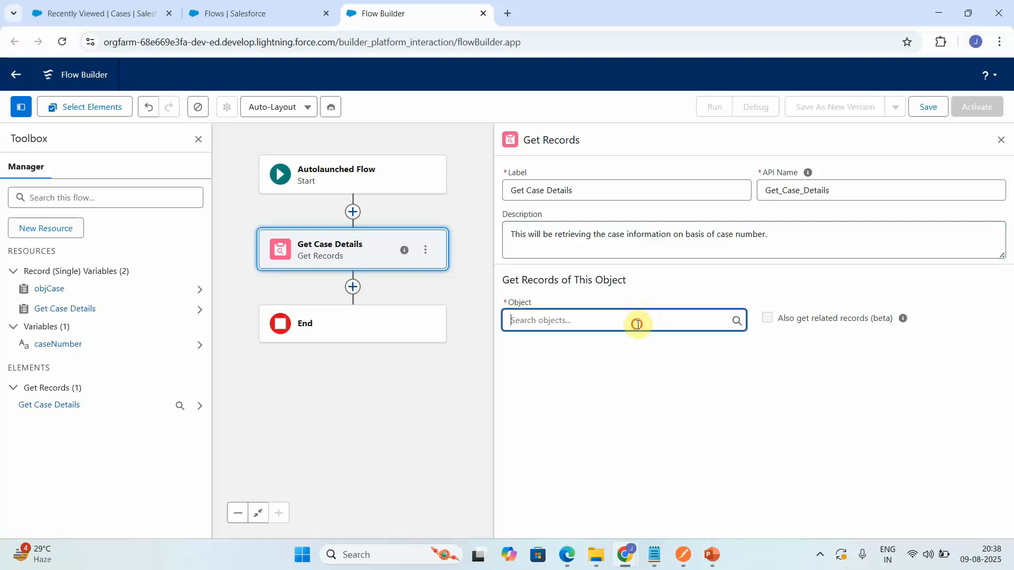
{"action": "type", "text": "case"}
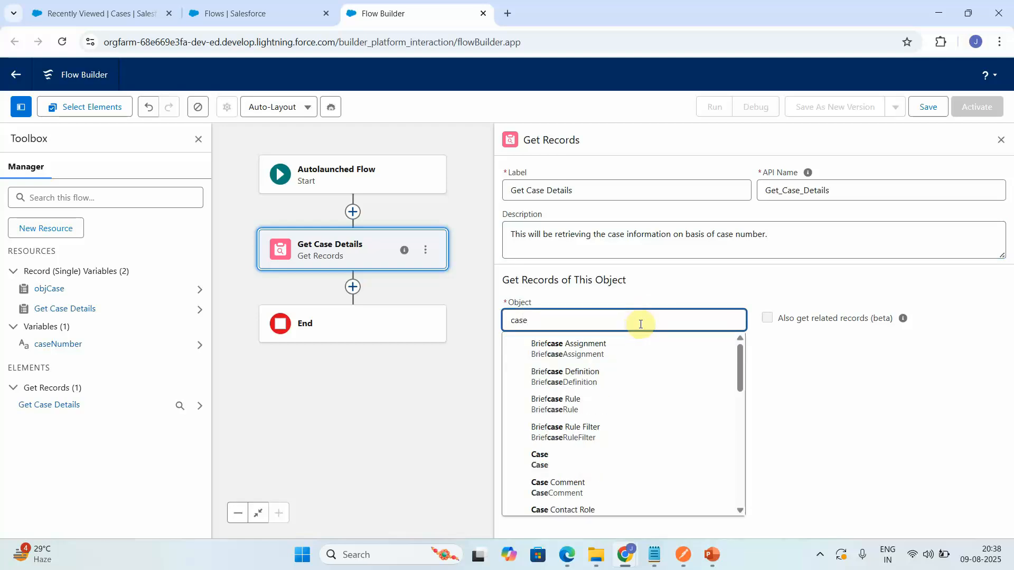
{"action": "left_click", "coordinate": [564, 460]}
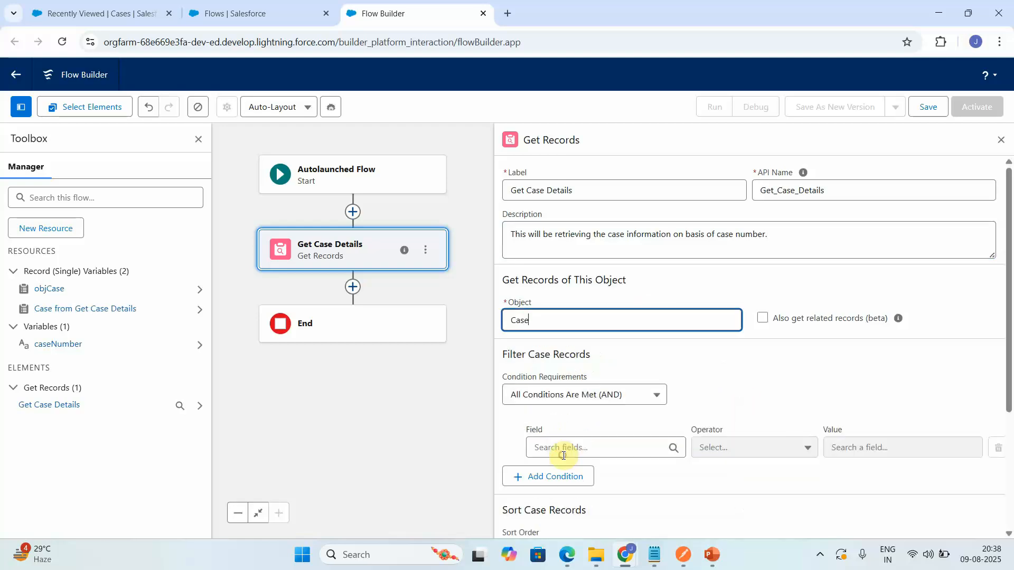
Filter the Get Case Details records so that Case Number equals the caseNumber variable
{"action": "left_click", "coordinate": [589, 447]}
{"action": "type", "text": "case"}
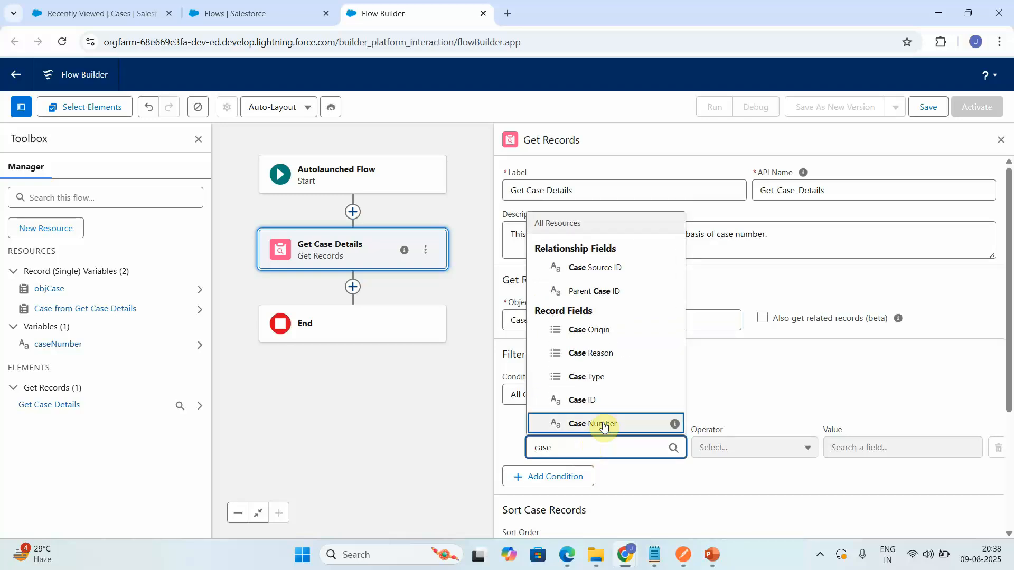
{"action": "left_click", "coordinate": [604, 424]}
{"action": "left_click", "coordinate": [893, 439]}
{"action": "type", "text": "case"}
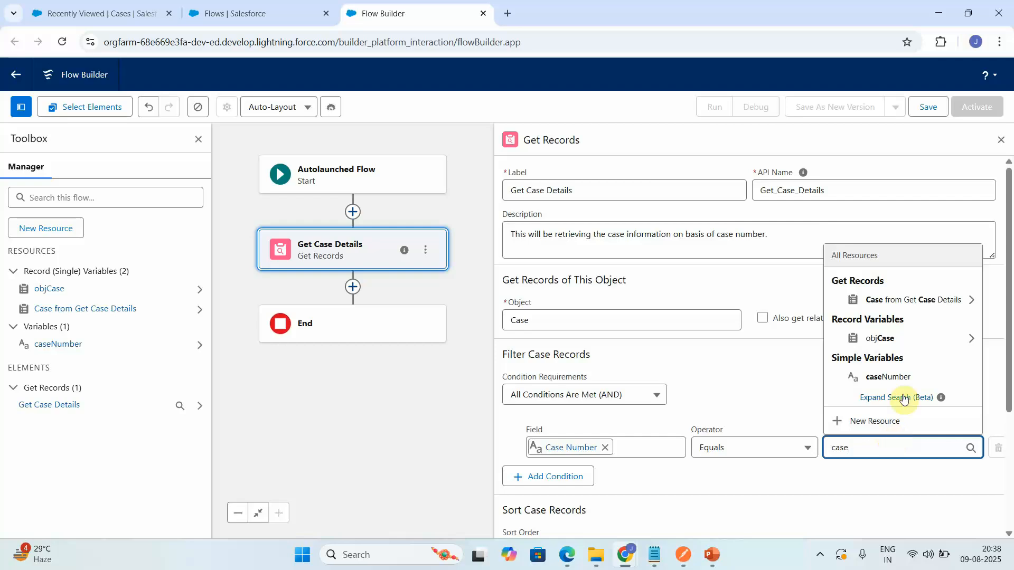
{"action": "left_click", "coordinate": [882, 378]}
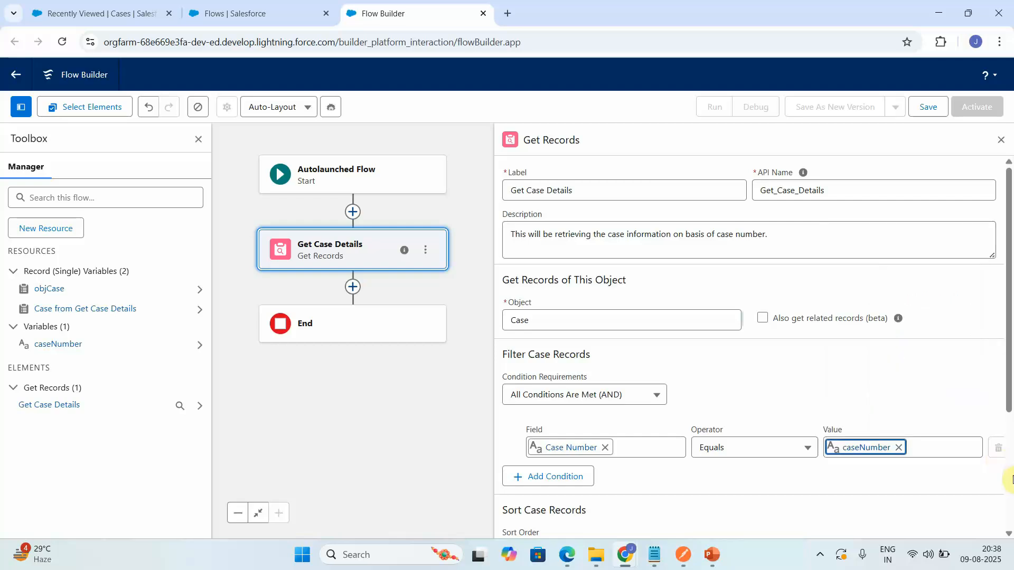
Store the retrieved record using "Choose fields and assign variables (advanced)", with objCase as the record variable
{"action": "scroll", "coordinate": [992, 475], "scroll_direction": "down", "scroll_amount": 3}
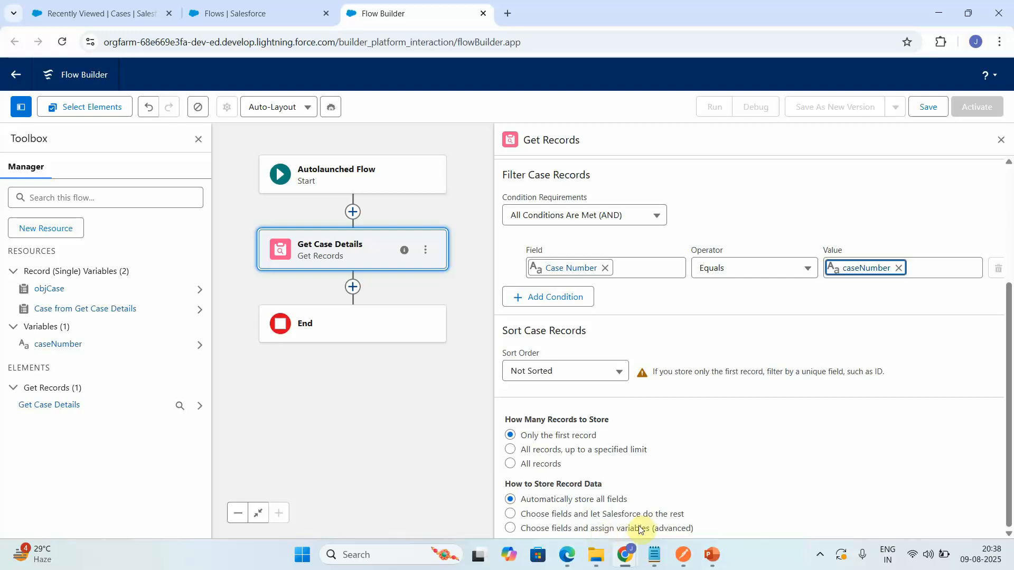
{"action": "left_click", "coordinate": [509, 531]}
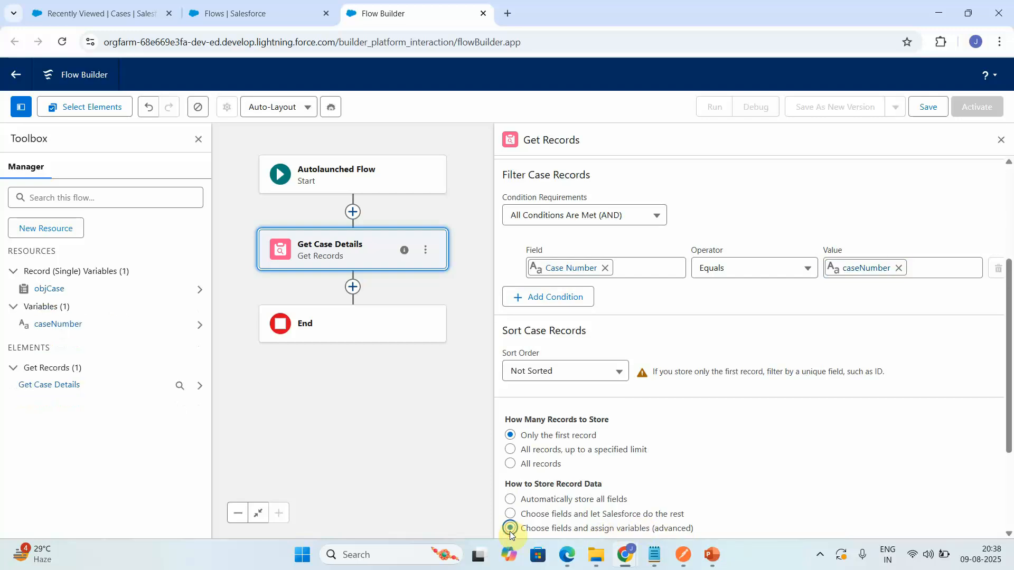
{"action": "scroll", "coordinate": [1009, 516], "scroll_direction": "down", "scroll_amount": 3}
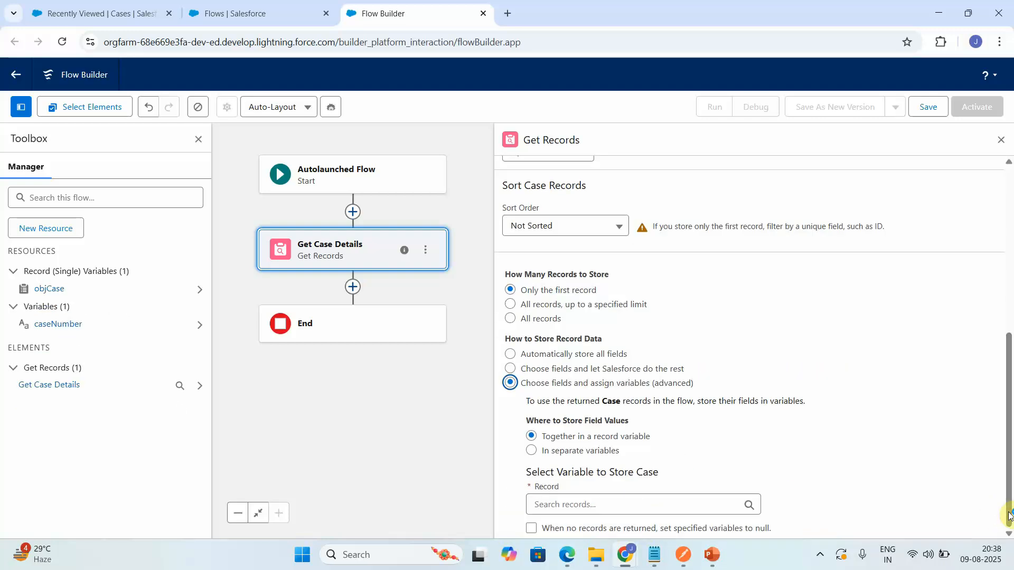
{"action": "left_click", "coordinate": [591, 504]}
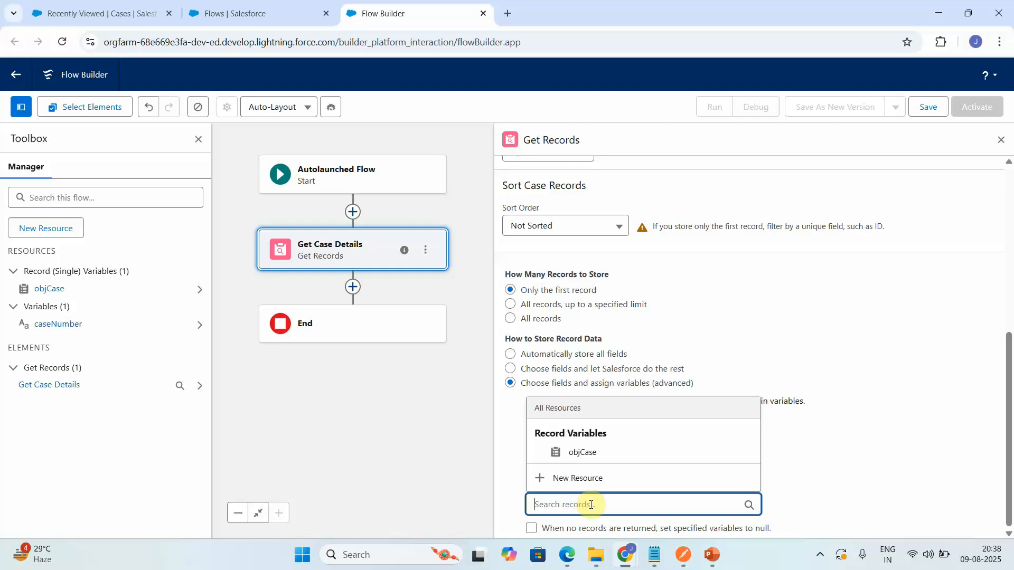
{"action": "left_click", "coordinate": [583, 452]}
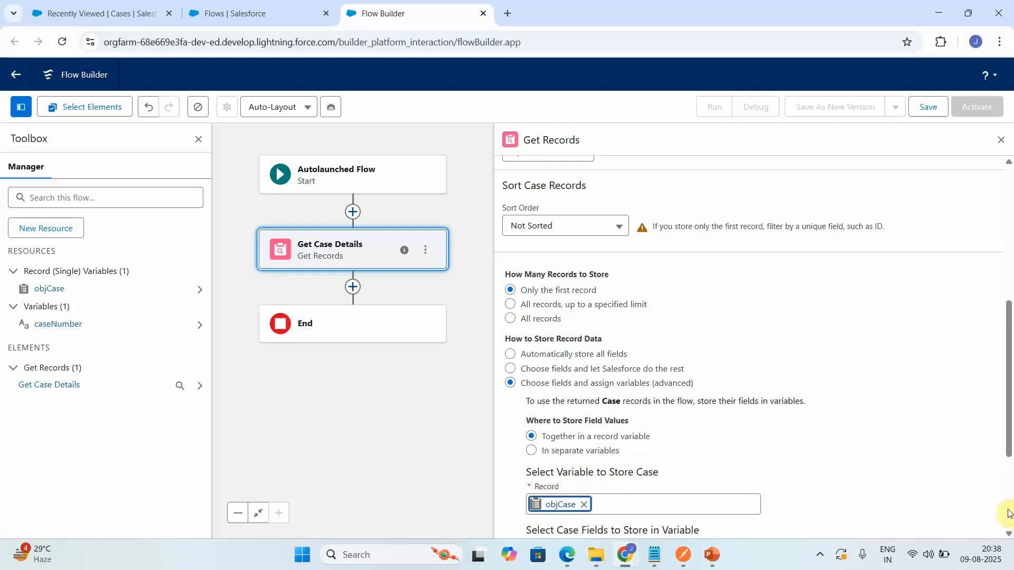
Choose Status and CaseNumber as the Case fields to store in objCase, leaving no extra field row
{"action": "scroll", "coordinate": [1003, 520], "scroll_direction": "down", "scroll_amount": 3}
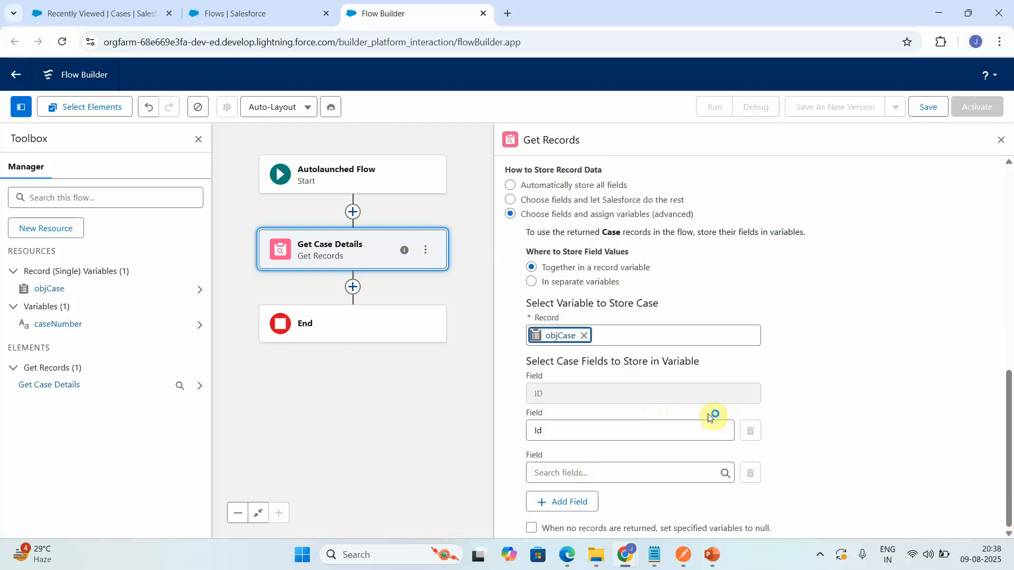
{"action": "left_click", "coordinate": [616, 430]}
{"action": "key", "text": "BackSpace"}
{"action": "key", "text": "BackSpace"}
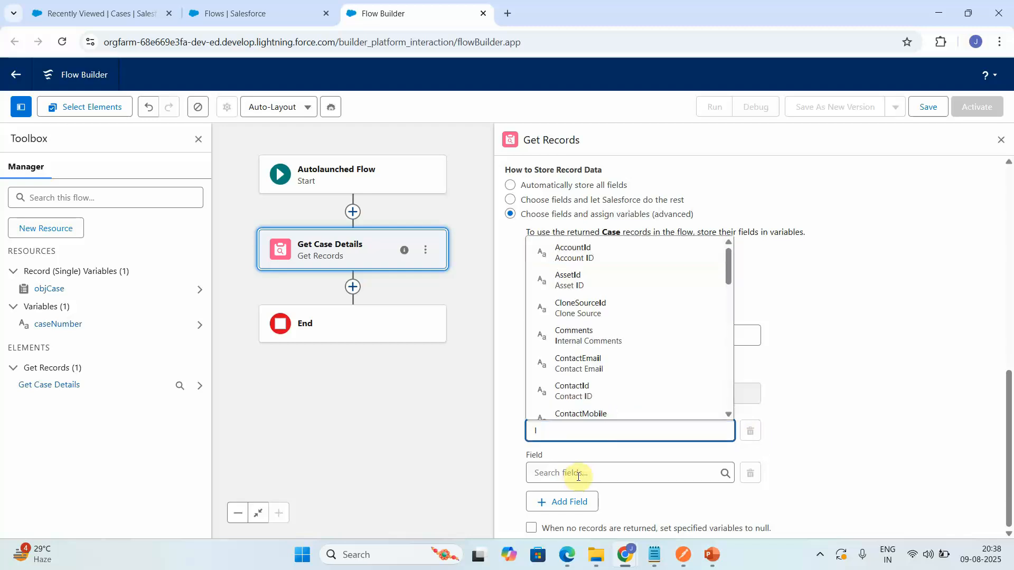
{"action": "type", "text": "sta"}
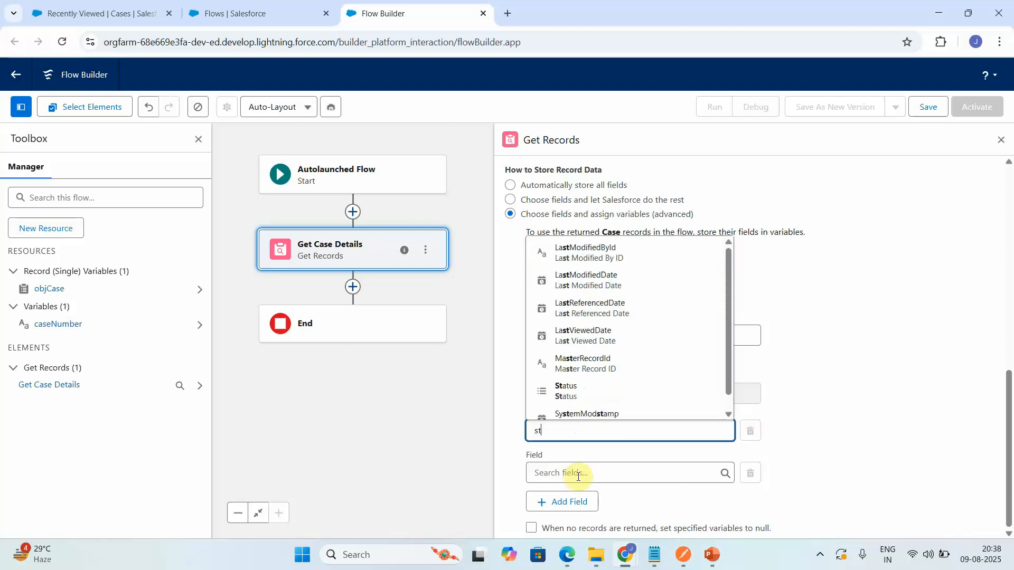
{"action": "left_click", "coordinate": [566, 376]}
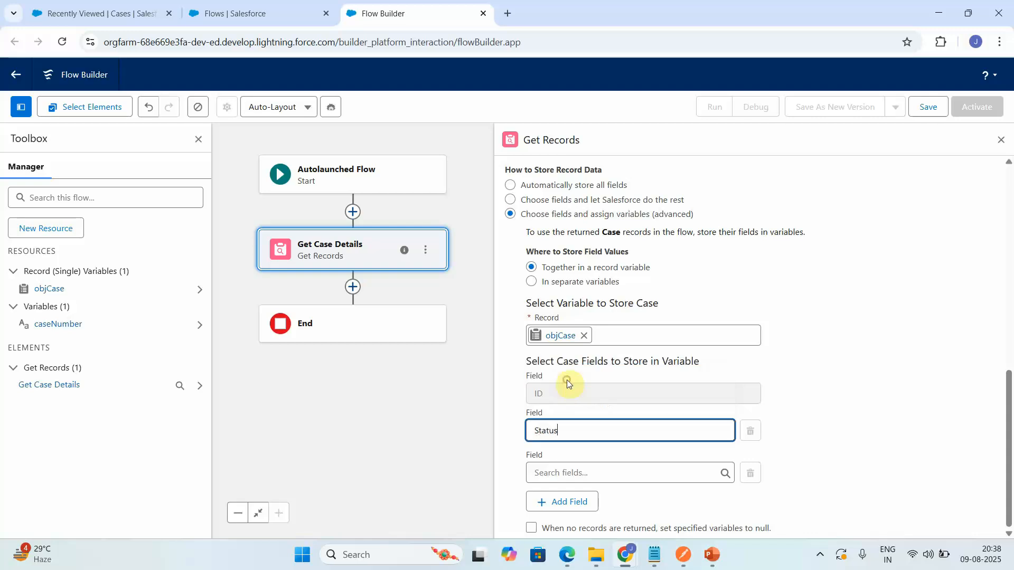
{"action": "left_click", "coordinate": [576, 467]}
{"action": "type", "text": "case"}
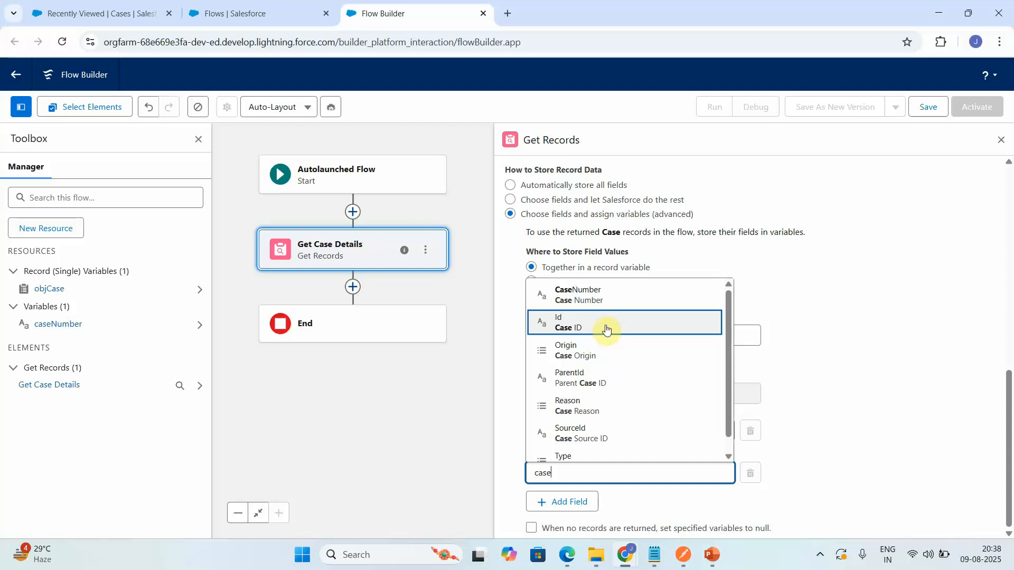
{"action": "left_click", "coordinate": [606, 297]}
{"action": "left_click", "coordinate": [555, 505]}
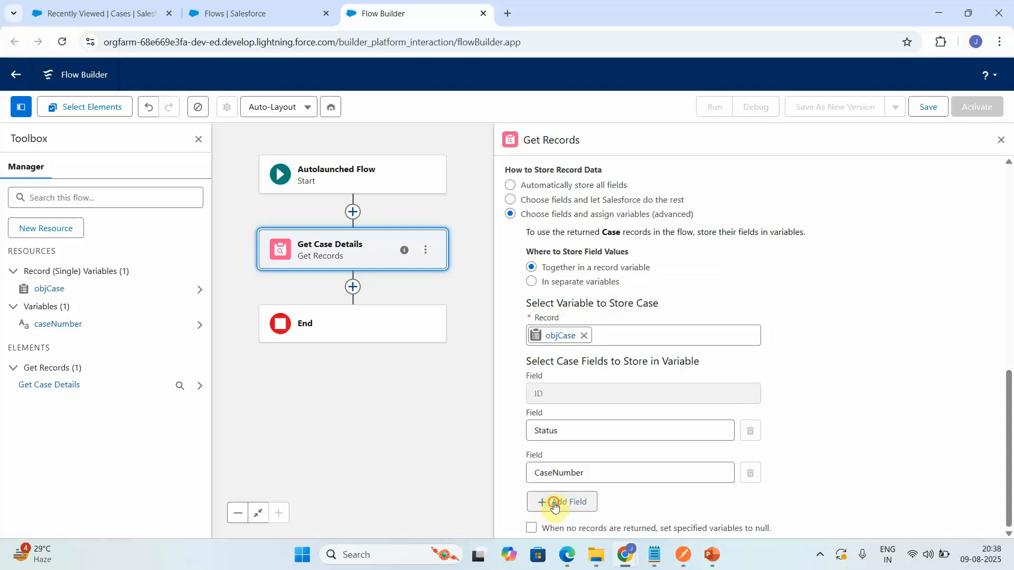
{"action": "left_click", "coordinate": [747, 518]}
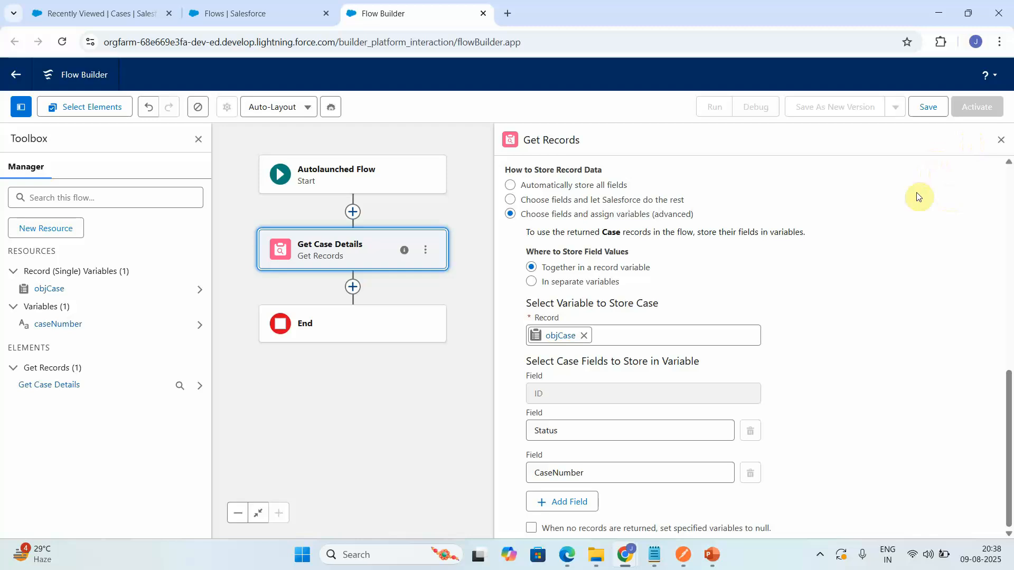
Save the flow as "Agentforce Get Case Status By Case Number" with the description "This is auto launch flow to retrieve the case status"
{"action": "left_click", "coordinate": [923, 106]}
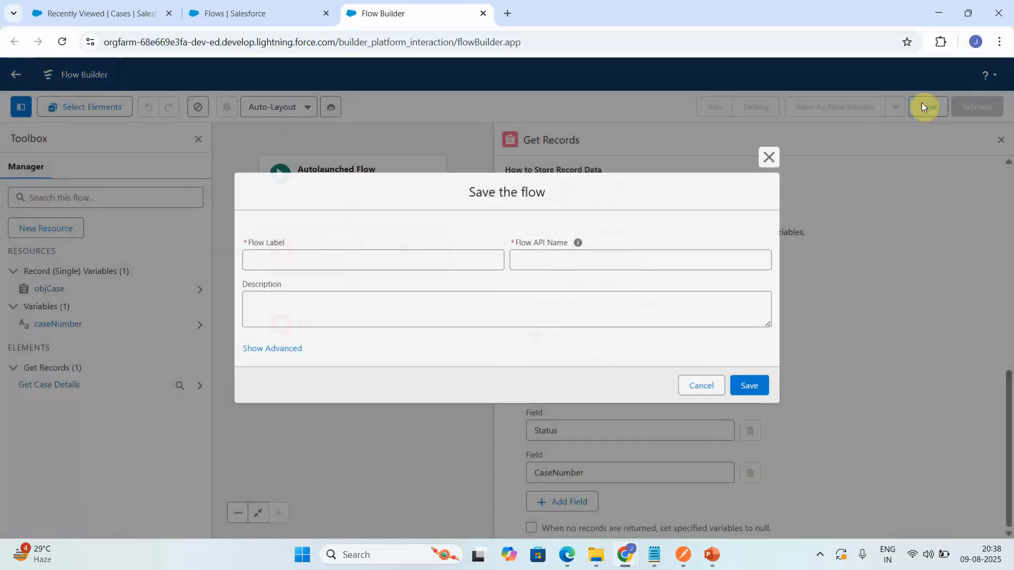
{"action": "left_click", "coordinate": [344, 262]}
{"action": "type", "text": "Agentforce Get"}
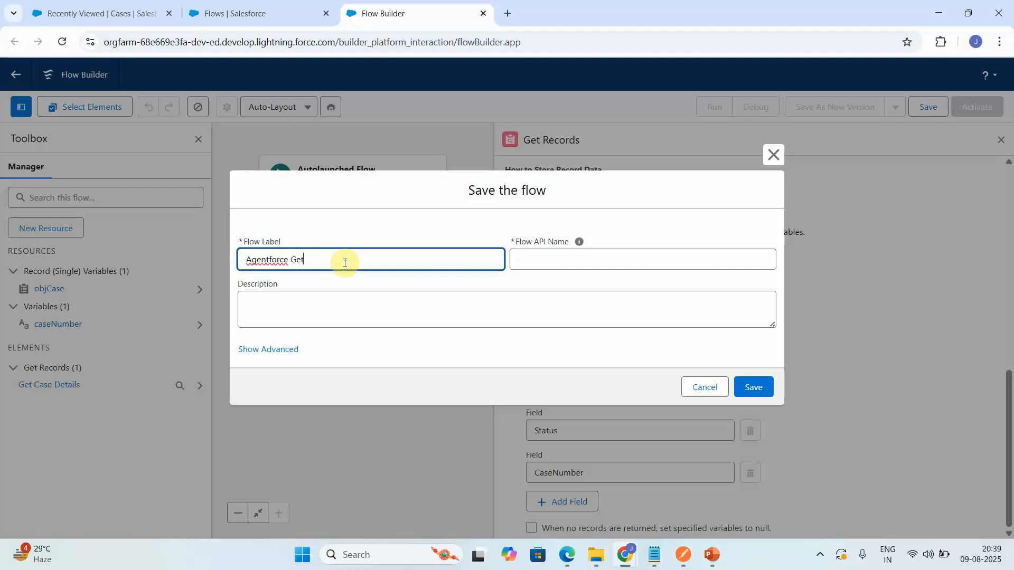
{"action": "type", "text": " Case Status By Case Number"}
{"action": "left_click", "coordinate": [271, 318]}
{"action": "type", "text": "This is au"}
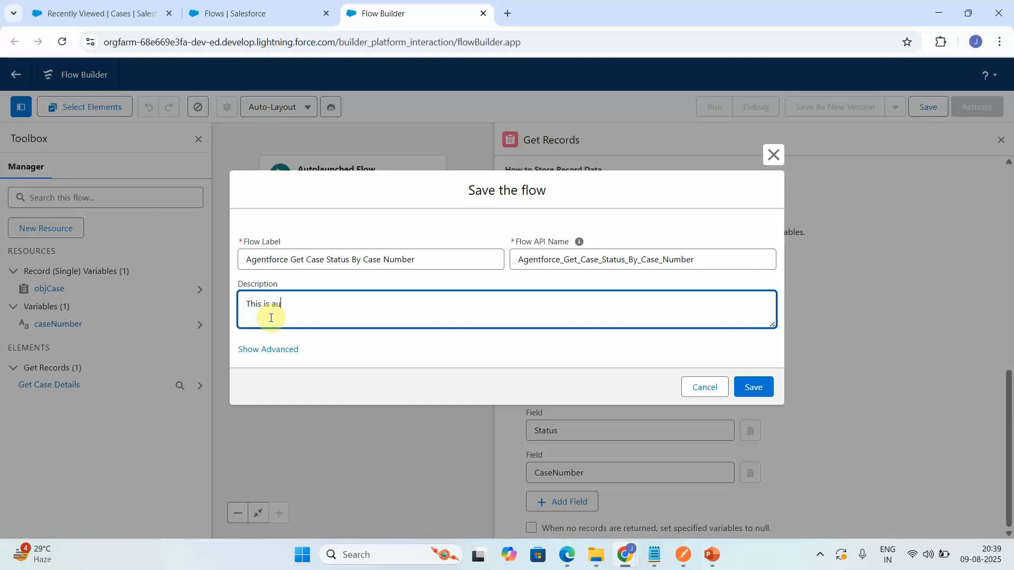
{"action": "type", "text": "tolaunch flow to retrieve the case status"}
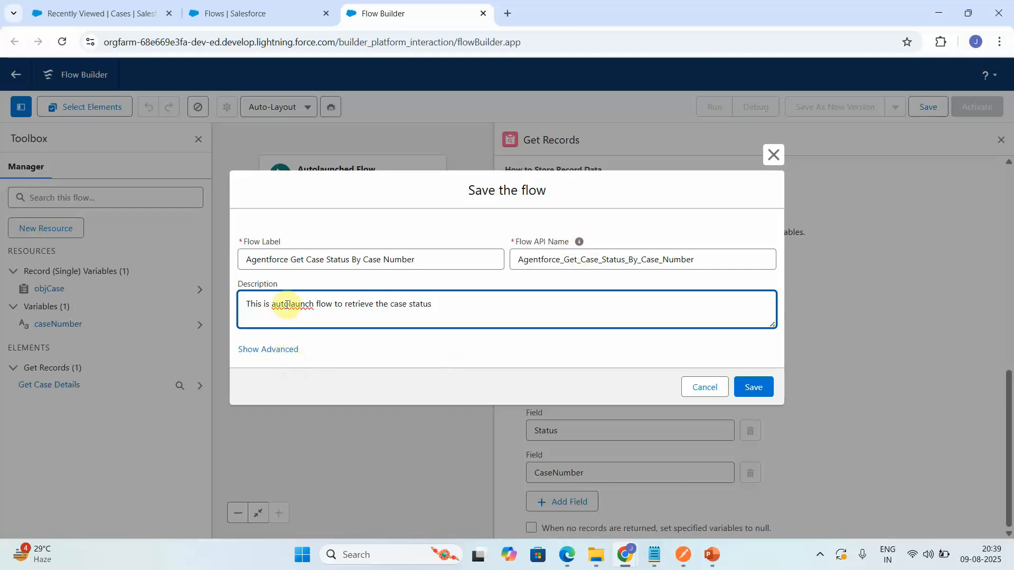
{"action": "left_click", "coordinate": [288, 304]}
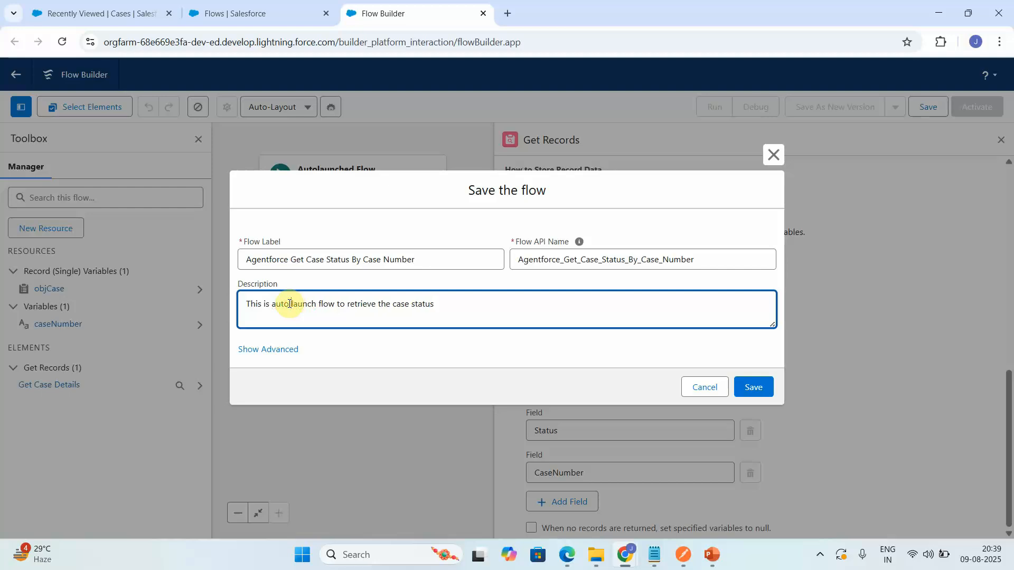
{"action": "left_click", "coordinate": [754, 390]}
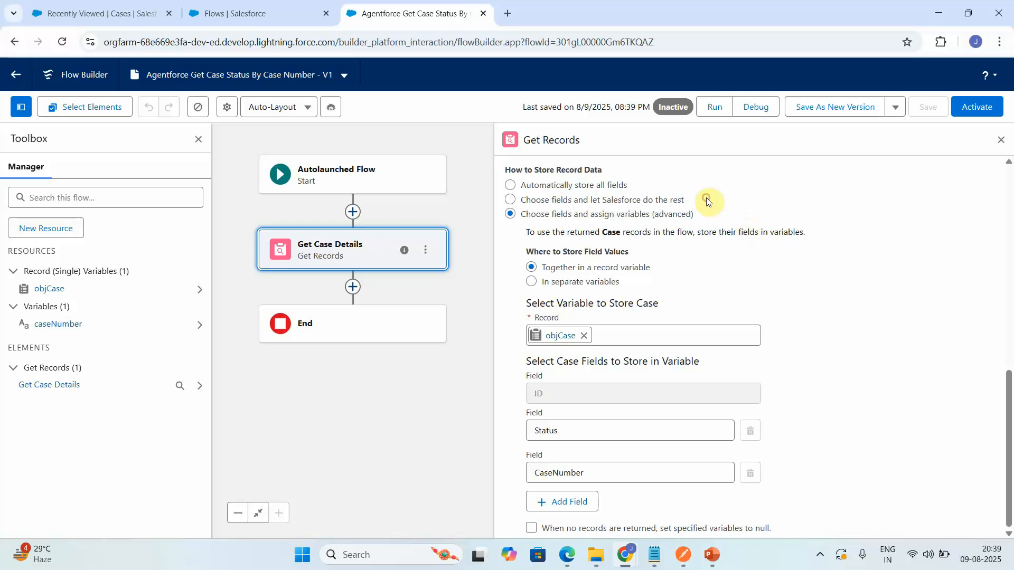
Activate the flow, leave the builder and close its browser tab to return to Setup
{"action": "left_click", "coordinate": [989, 107]}
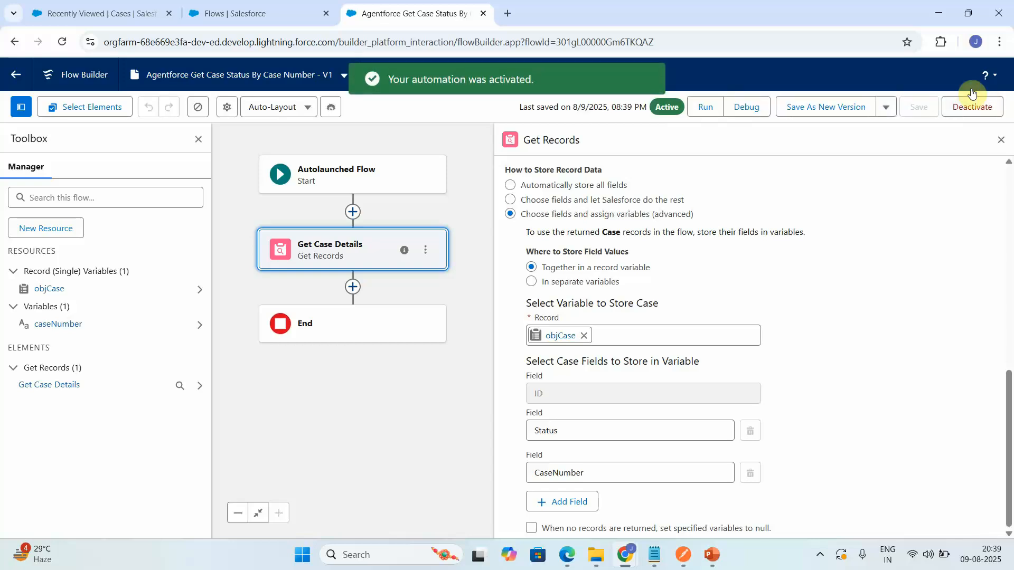
{"action": "left_click", "coordinate": [17, 77]}
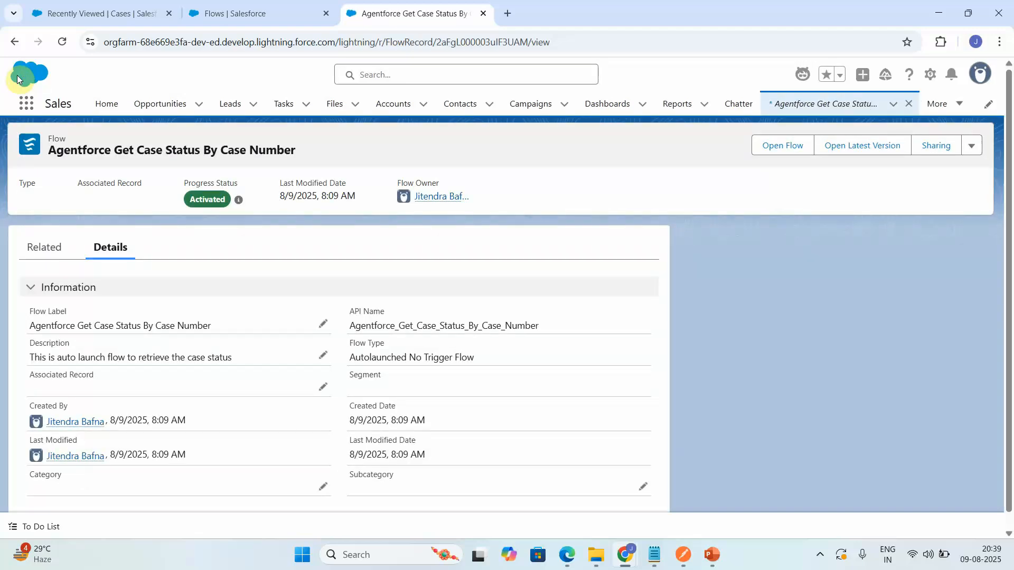
{"action": "left_click", "coordinate": [482, 15]}
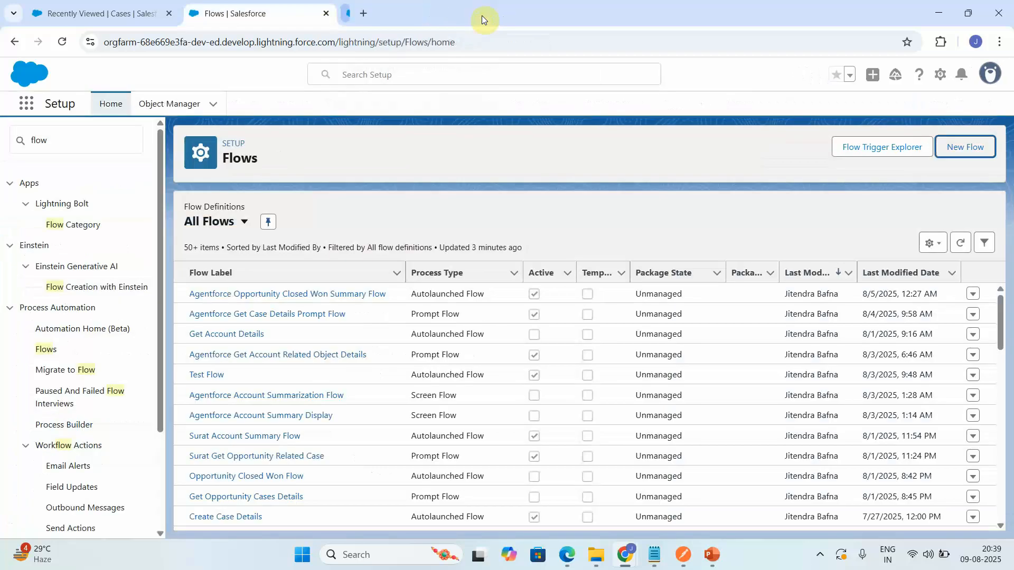
Find "assets" in Setup and open the actions list of the Agentforce Asset Library
{"action": "left_click", "coordinate": [88, 137]}
{"action": "key", "text": "BackSpace"}
{"action": "key", "text": "BackSpace"}
{"action": "key", "text": "BackSpace"}
{"action": "key", "text": "BackSpace"}
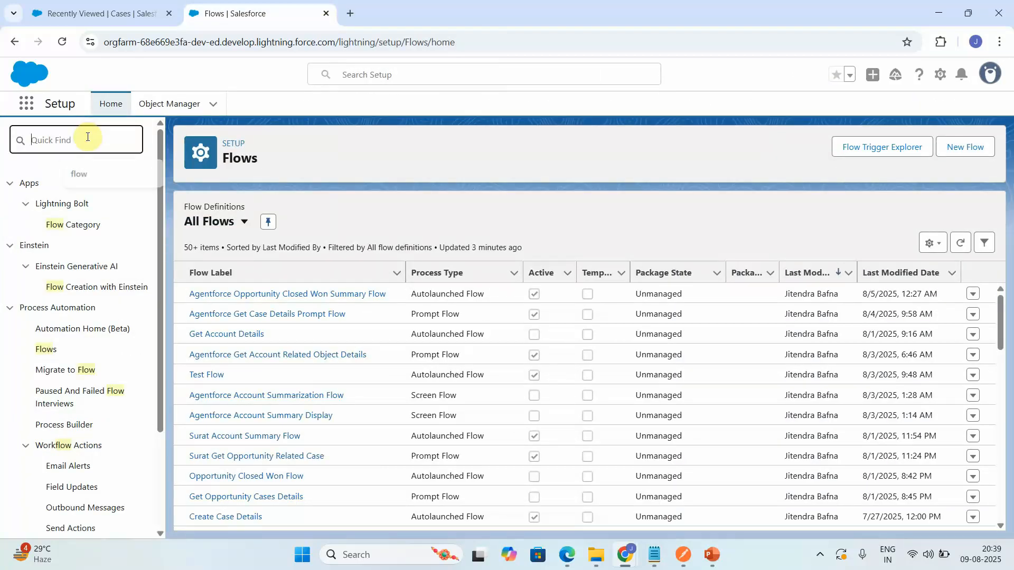
{"action": "type", "text": "assets"}
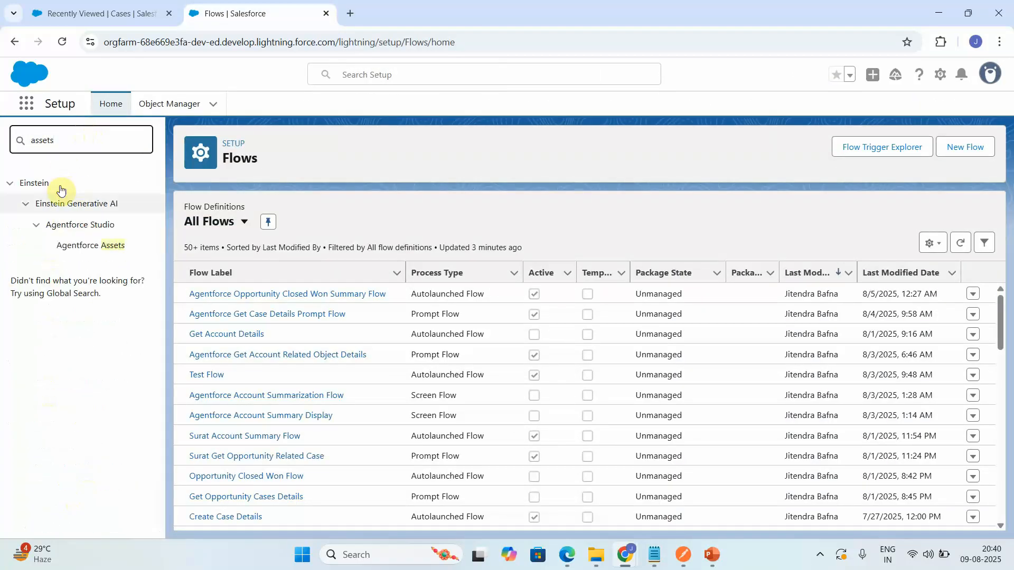
{"action": "left_click", "coordinate": [97, 254]}
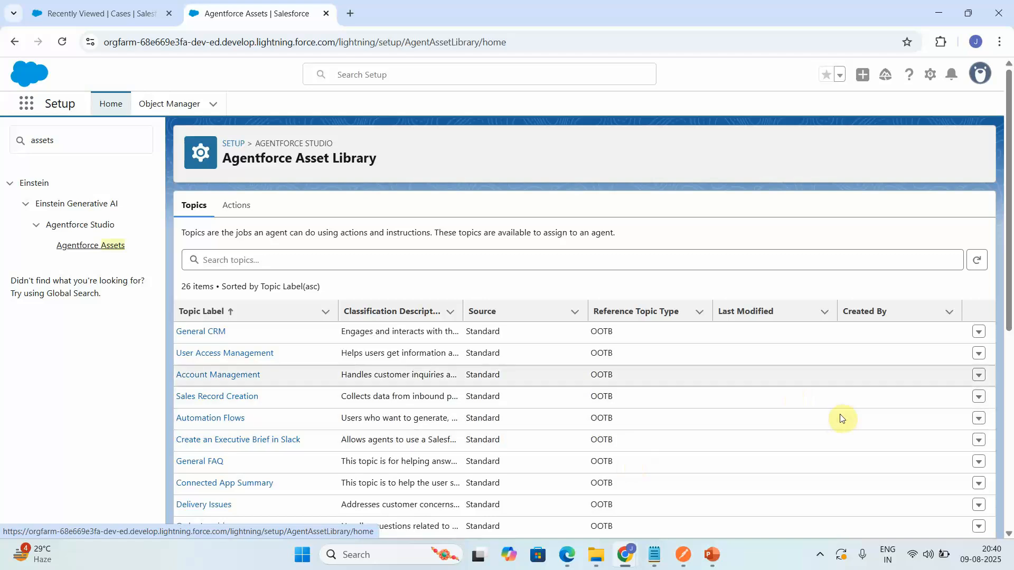
{"action": "left_click", "coordinate": [243, 207]}
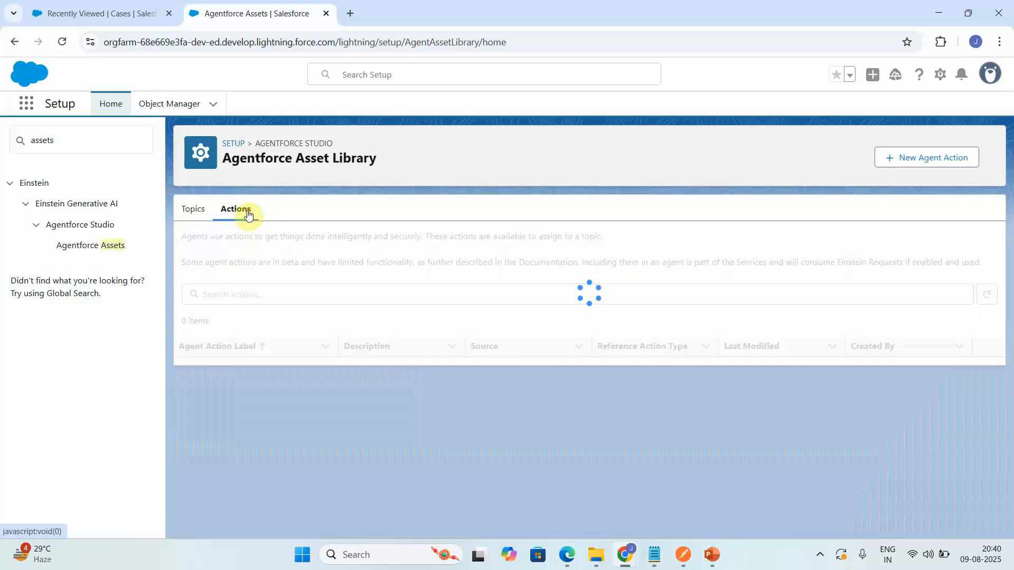
Start a new agent action of type Flow that references "Agentforce Get Case Status By Case Number" and proceed to its configuration
{"action": "left_click", "coordinate": [924, 154]}
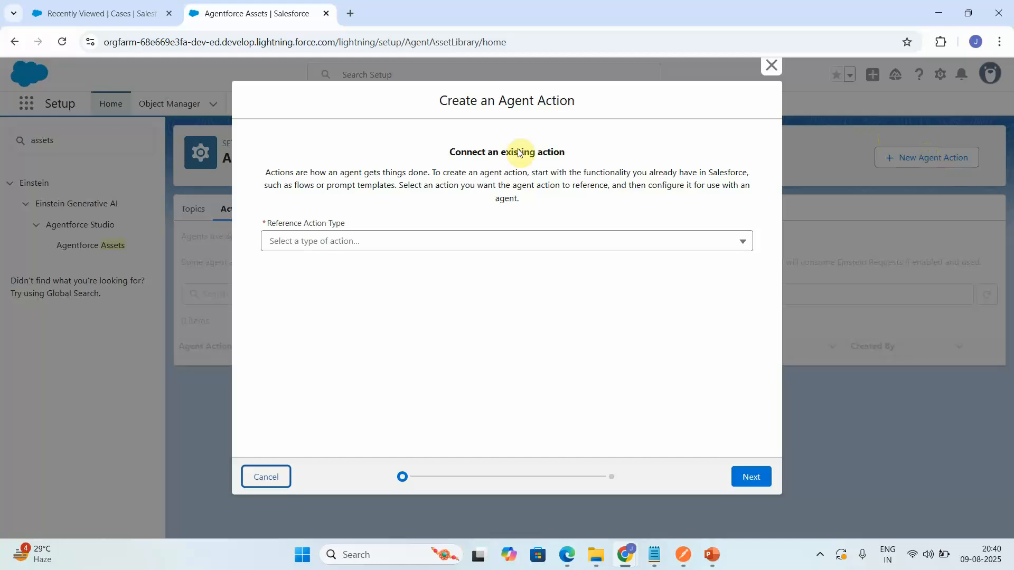
{"action": "left_click", "coordinate": [296, 246]}
{"action": "left_click", "coordinate": [298, 314]}
{"action": "left_click", "coordinate": [348, 290]}
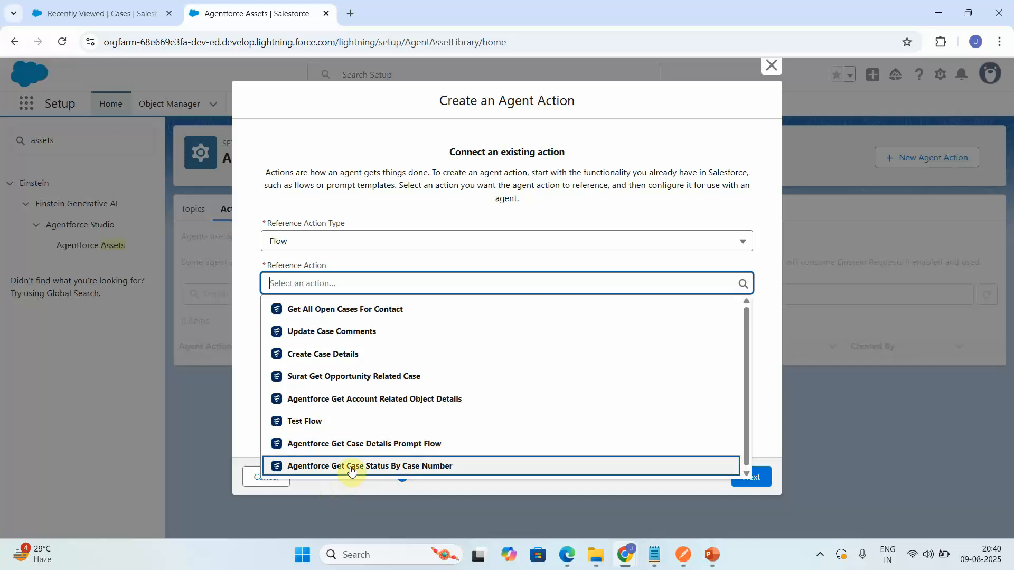
{"action": "left_click", "coordinate": [371, 466]}
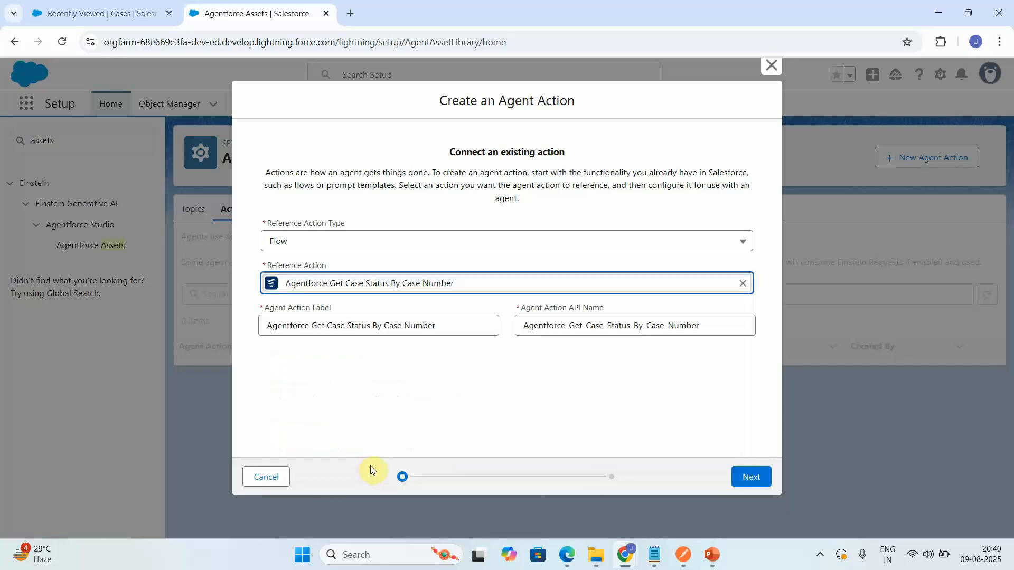
{"action": "left_click", "coordinate": [756, 477]}
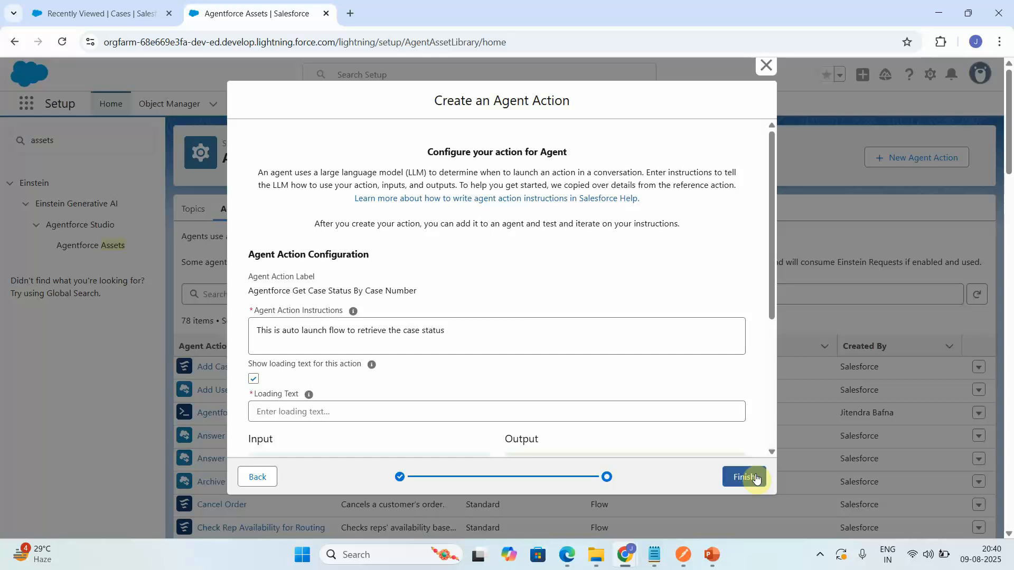
Set the agent action's loading text to "Retrieving the case status......"
{"action": "left_click", "coordinate": [291, 411]}
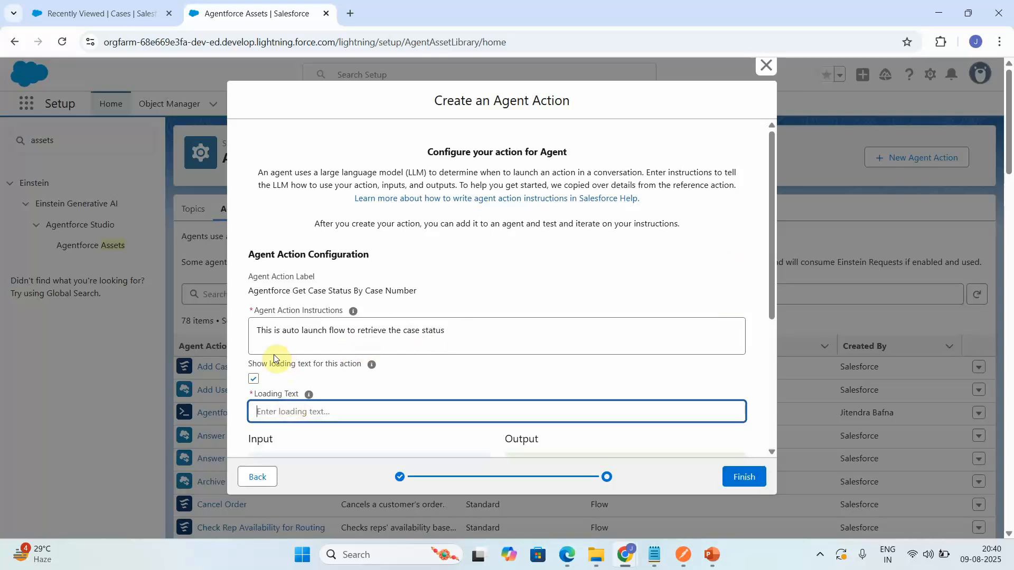
{"action": "left_click", "coordinate": [459, 335]}
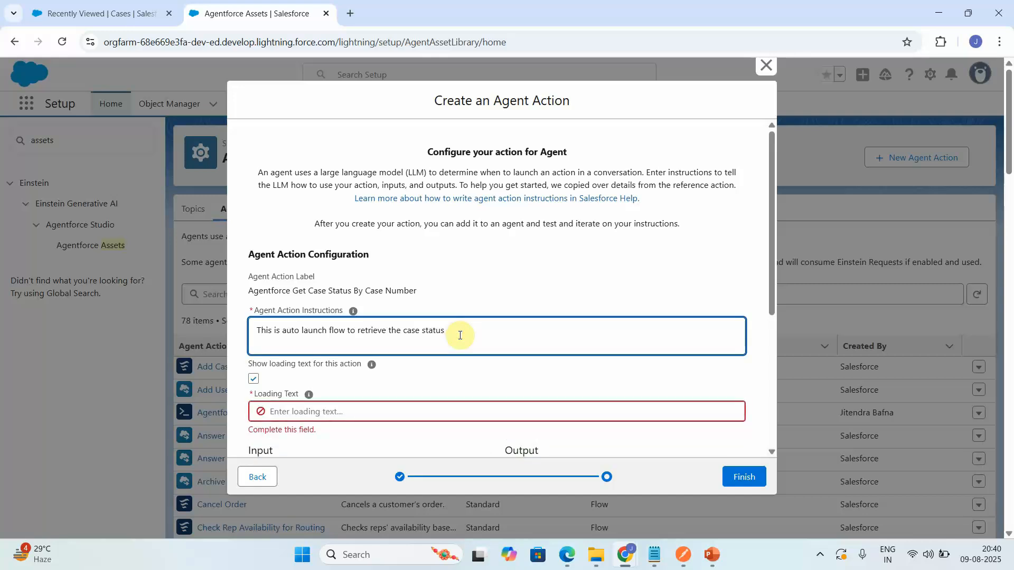
{"action": "left_click", "coordinate": [374, 414]}
{"action": "type", "text": "Retrieving"}
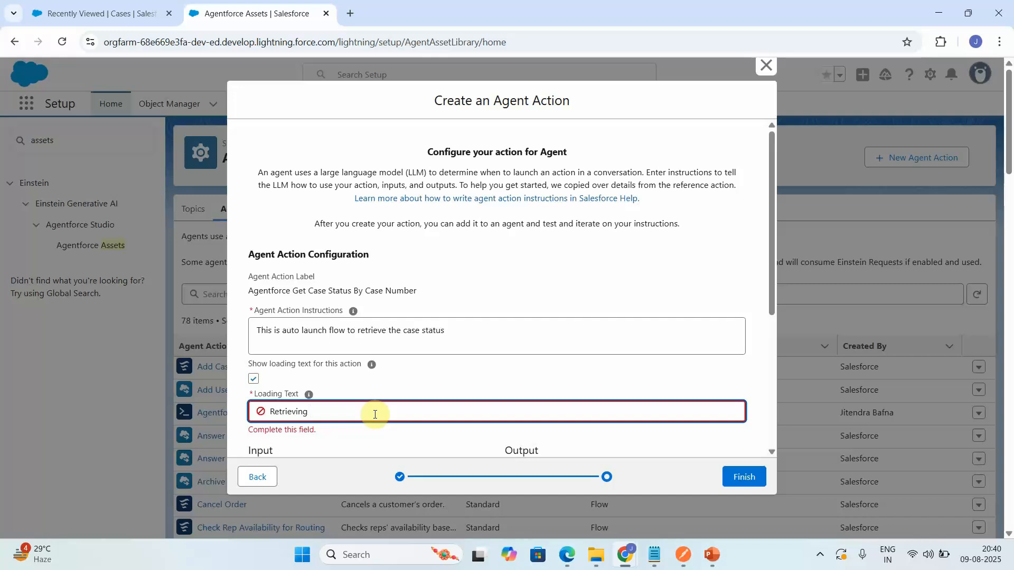
{"action": "type", "text": "case stat"}
{"action": "key", "text": "Left"}
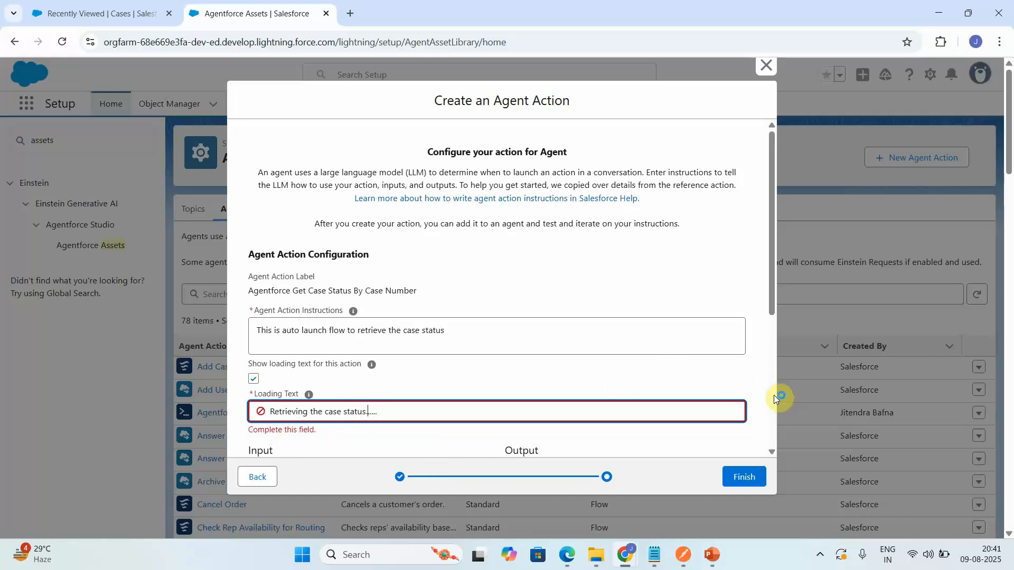
Make the caseNumber input required and have its data collected from the user
{"action": "scroll", "coordinate": [774, 395], "scroll_direction": "down", "scroll_amount": 5}
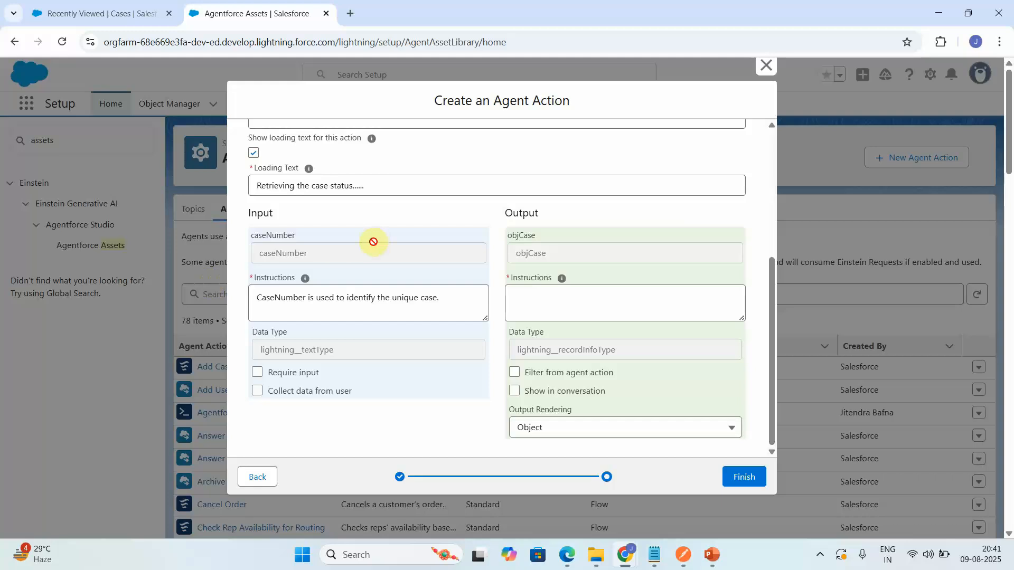
{"action": "left_click", "coordinate": [257, 371]}
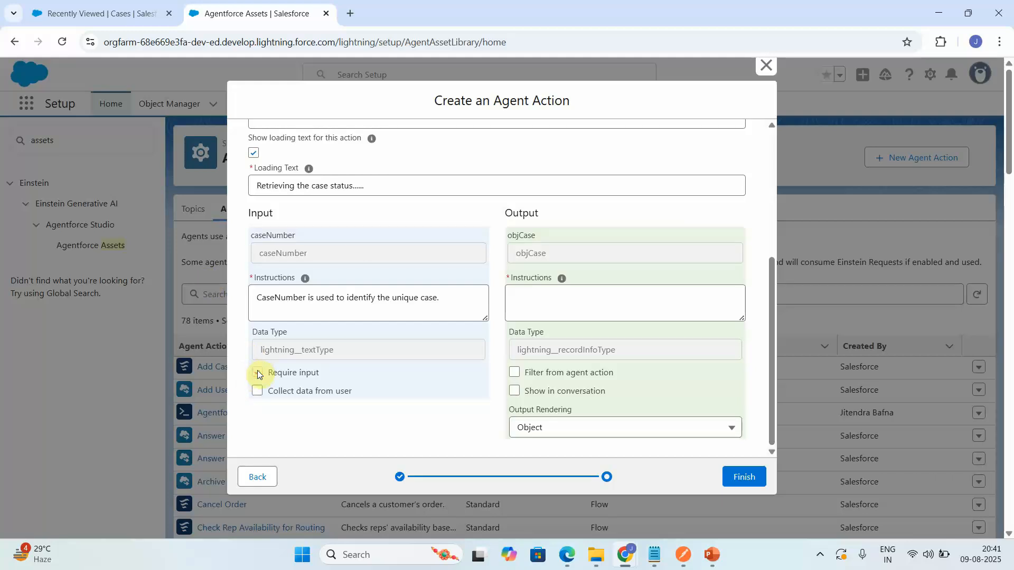
{"action": "left_click", "coordinate": [258, 391]}
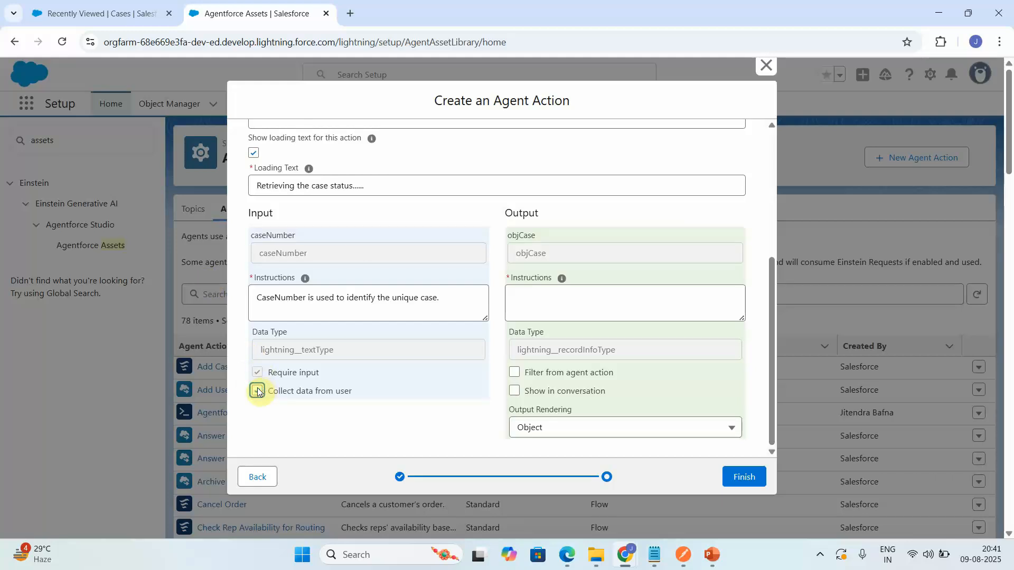
Enter the objCase output instructions "This is holding the case details like case number, status." and show the output in conversation
{"action": "left_click", "coordinate": [556, 307]}
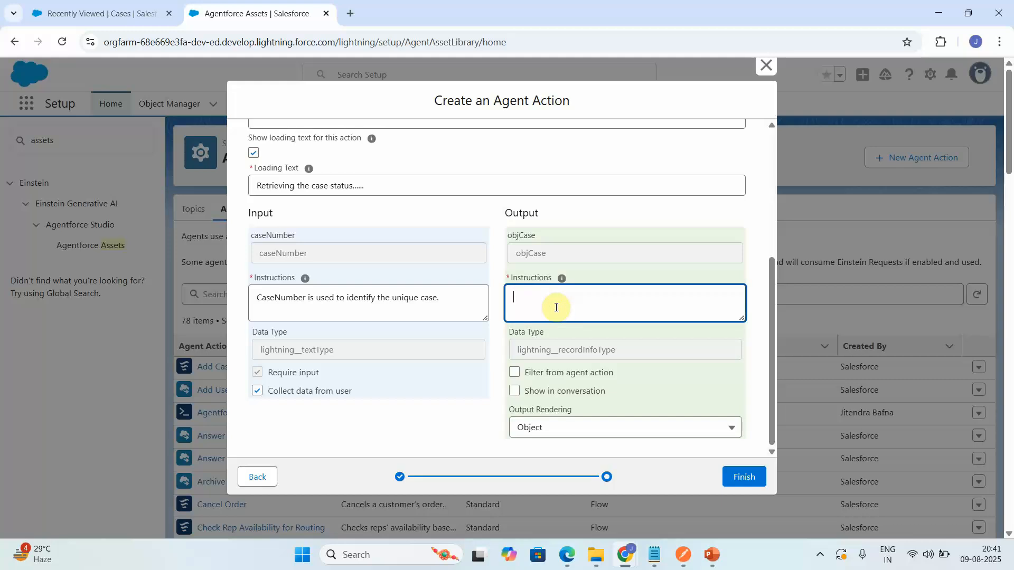
{"action": "type", "text": "This is holding the case details like case numberm"}
{"action": "key", "text": "BackSpace"}
{"action": "key", "text": "BackSpace"}
{"action": "type", "text": ", status."}
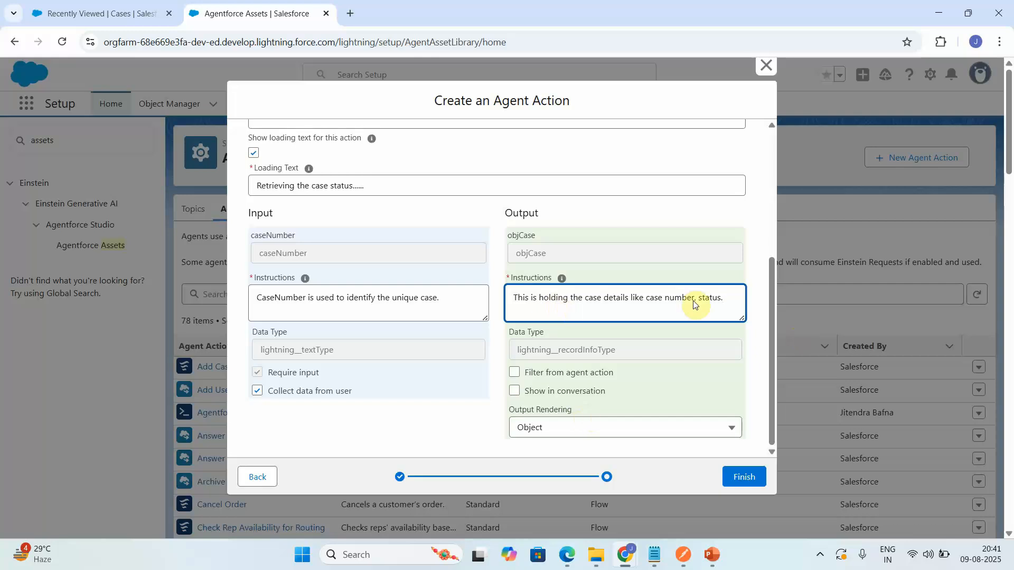
{"action": "left_click", "coordinate": [515, 391]}
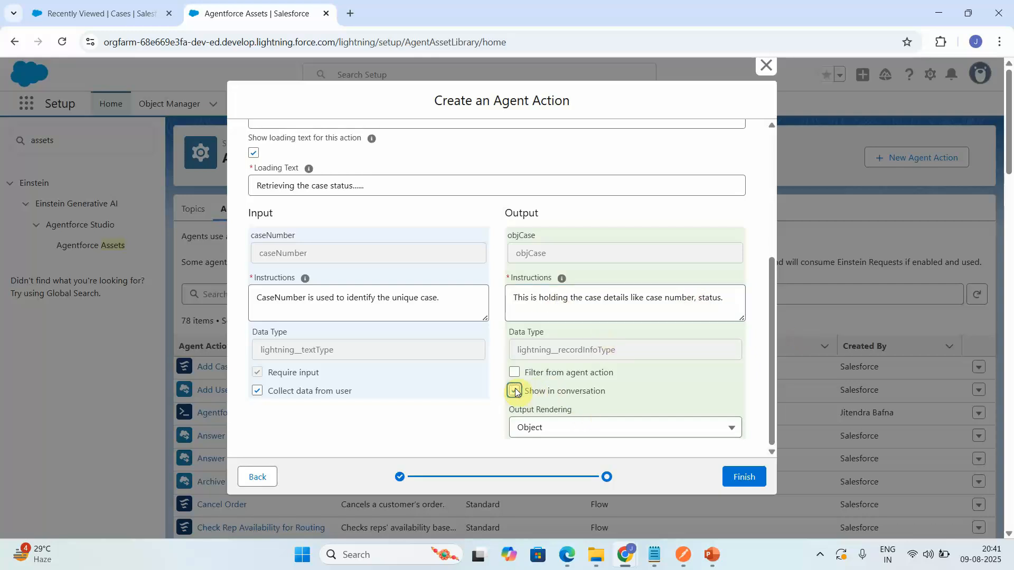
Finish creating the agent action and filter the actions list by "agen"
{"action": "left_click", "coordinate": [734, 475]}
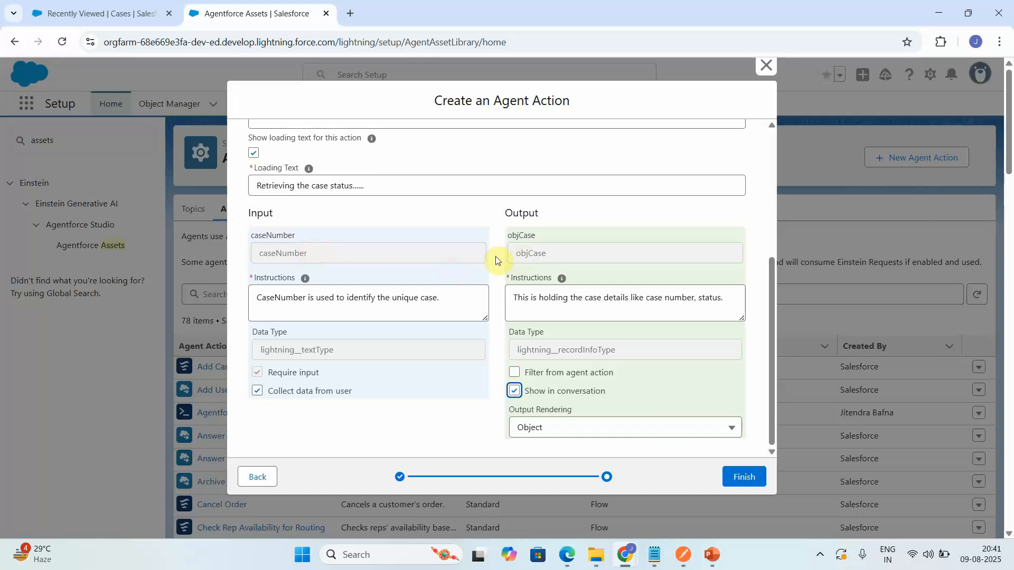
{"action": "left_click", "coordinate": [754, 480]}
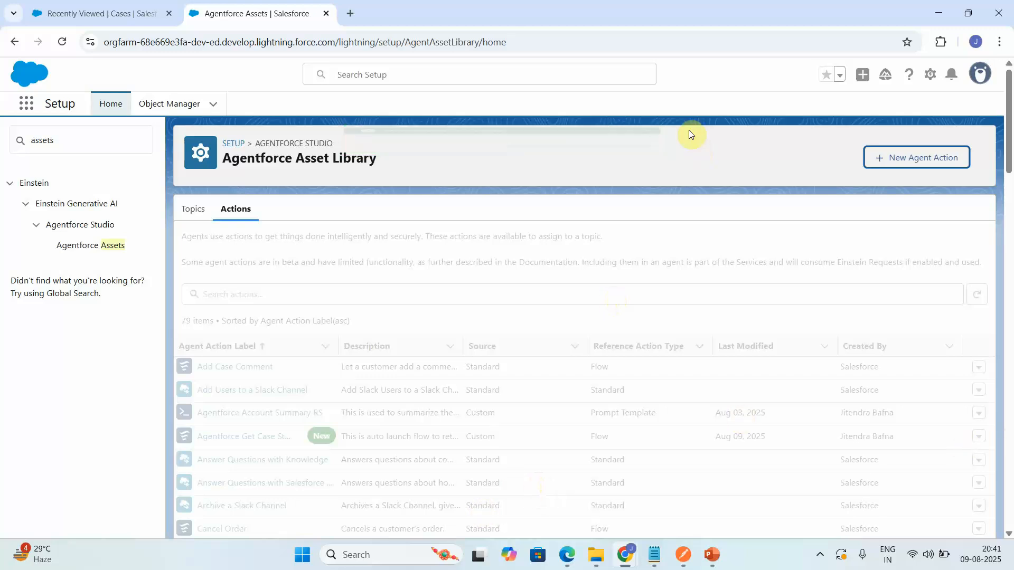
{"action": "left_click", "coordinate": [310, 294]}
{"action": "type", "text": "agen"}
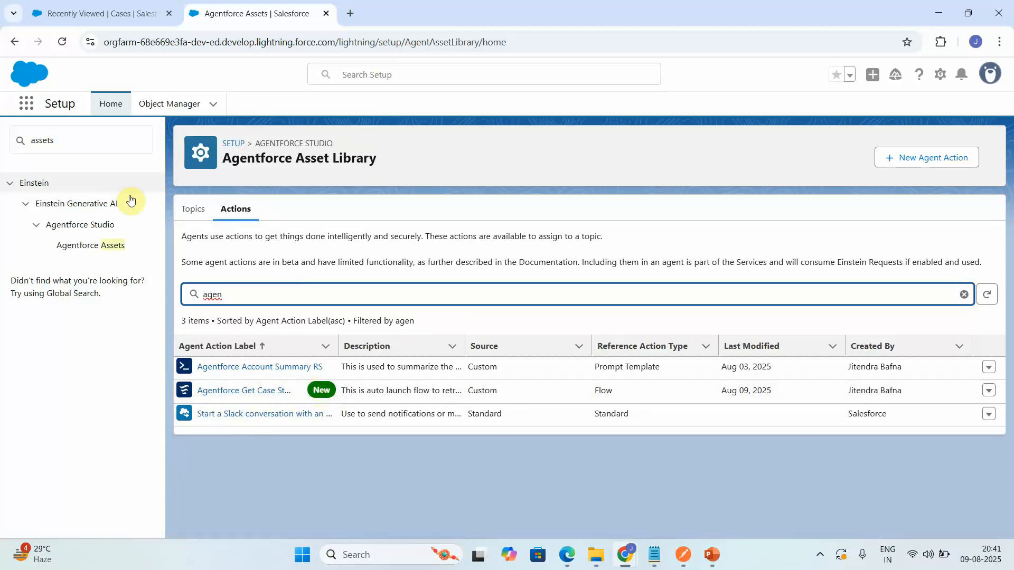
Find "agentforc" in Setup and open the Agentforce Agents page
{"action": "left_click", "coordinate": [91, 143]}
{"action": "key", "text": "BackSpace"}
{"action": "key", "text": "BackSpace"}
{"action": "key", "text": "BackSpace"}
{"action": "key", "text": "BackSpace"}
{"action": "key", "text": "BackSpace"}
{"action": "key", "text": "BackSpace"}
{"action": "type", "text": "agen"}
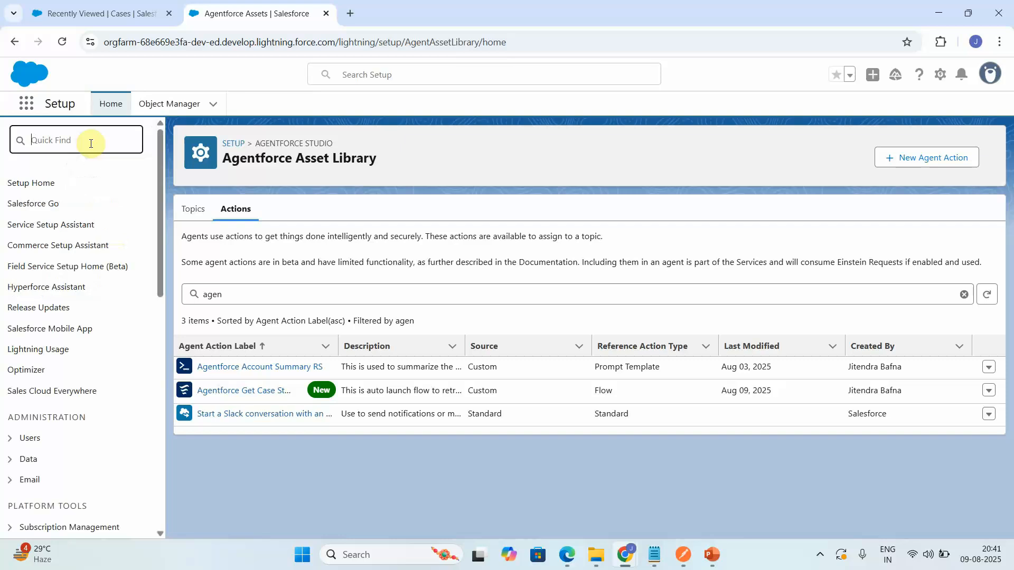
{"action": "type", "text": "tfo"}
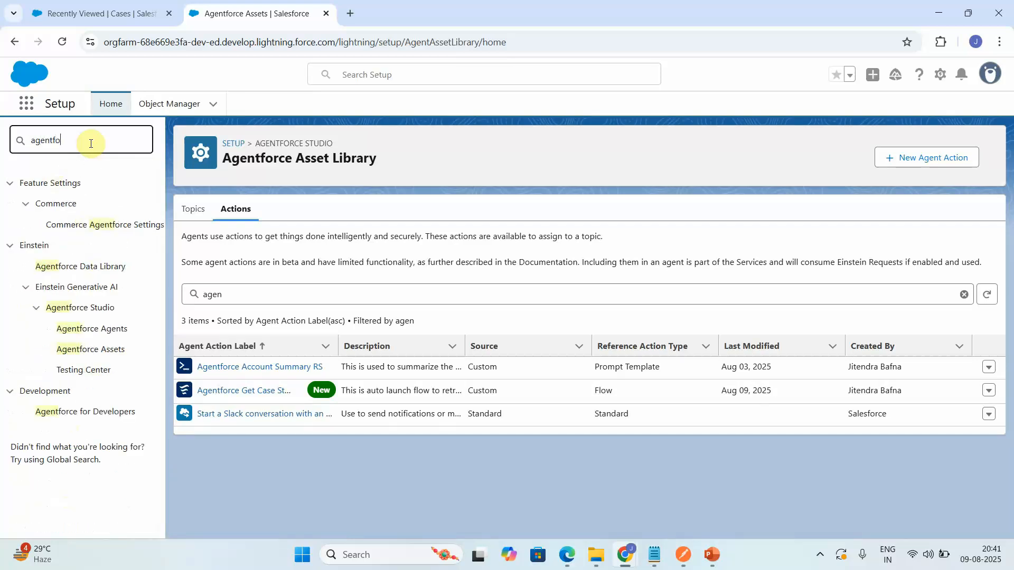
{"action": "left_click", "coordinate": [98, 328]}
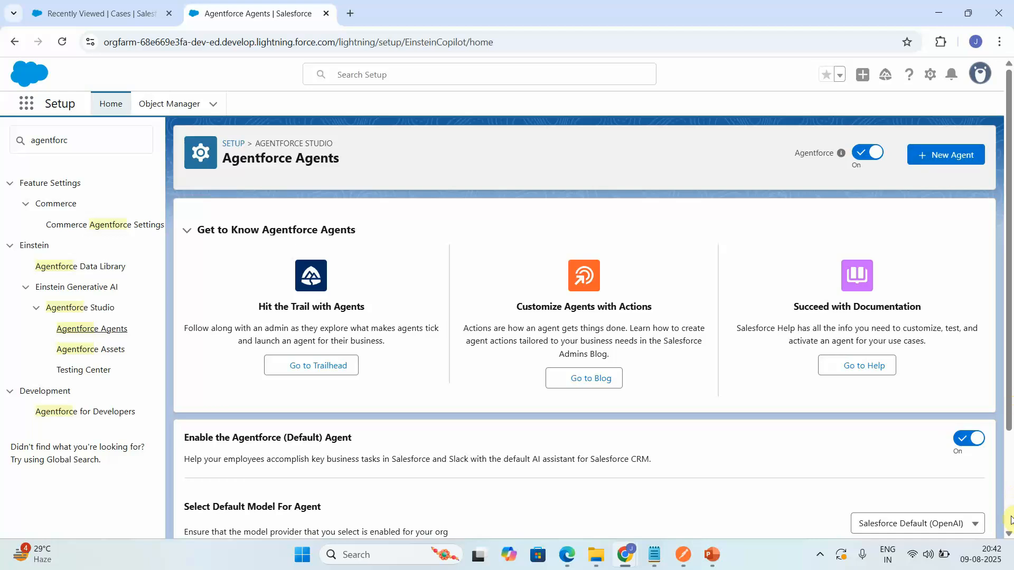
Start a new agent from the Agentforce Service Agent template and proceed to its topics
{"action": "scroll", "coordinate": [363, 520], "scroll_direction": "down", "scroll_amount": 2}
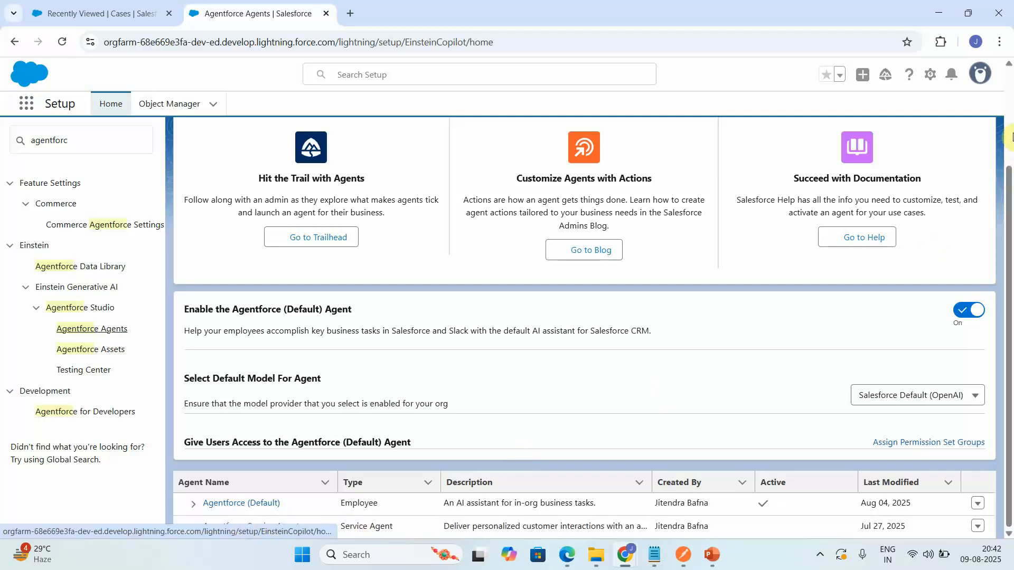
{"action": "scroll", "coordinate": [1006, 138], "scroll_direction": "up", "scroll_amount": 2}
{"action": "left_click", "coordinate": [945, 156]}
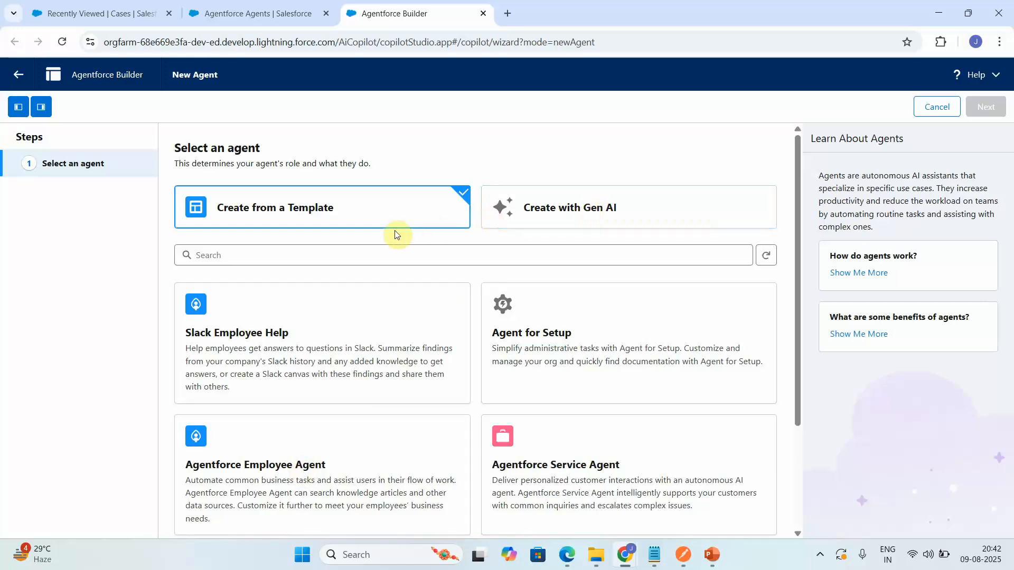
{"action": "left_click", "coordinate": [537, 479]}
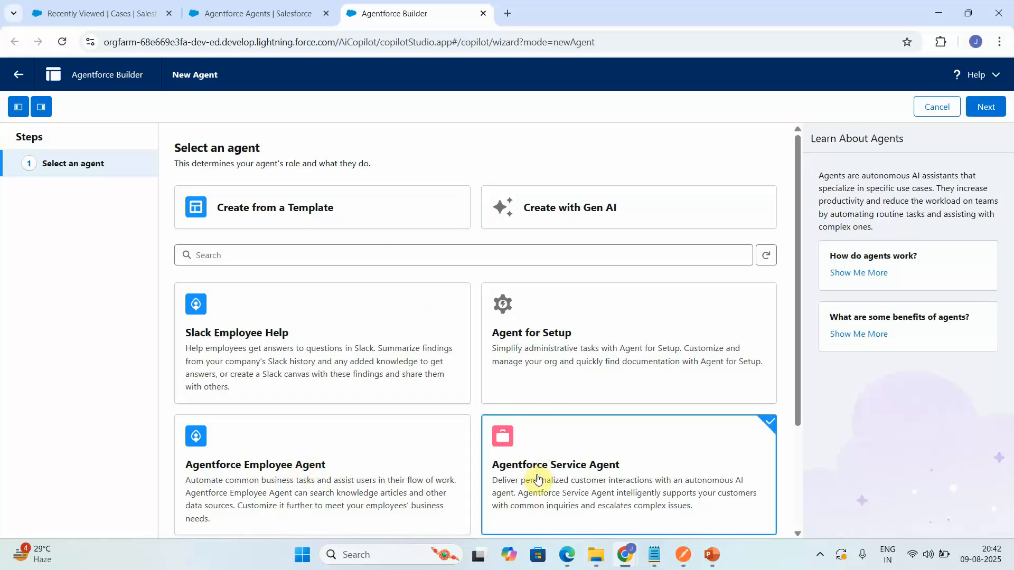
{"action": "left_click", "coordinate": [971, 109]}
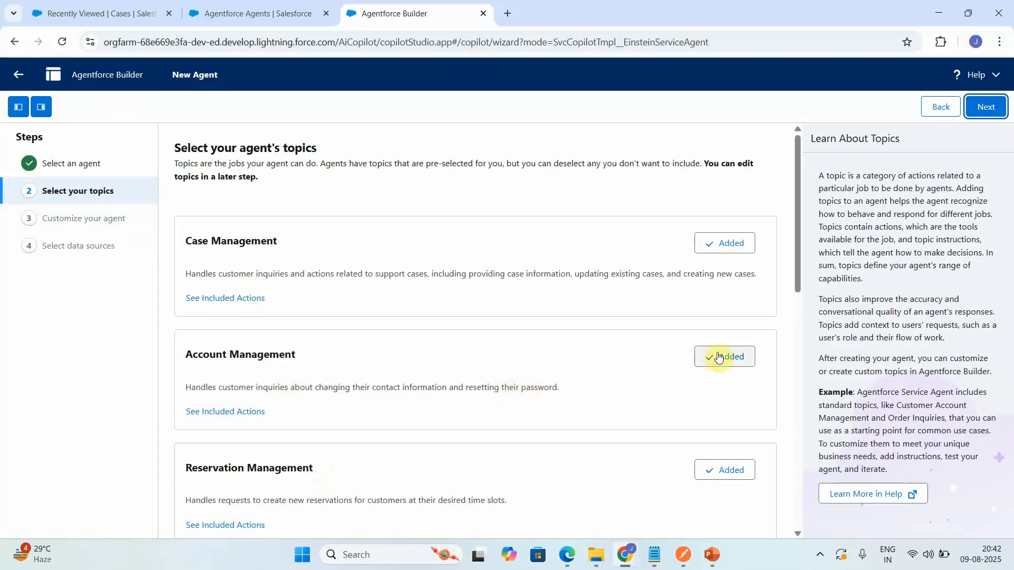
Remove the Case Management, Account Management, Reservation Management, Delivery Issues, Order Inquiries and Escalation topics from the new agent
{"action": "left_click", "coordinate": [729, 243]}
{"action": "left_click", "coordinate": [711, 368]}
{"action": "left_click", "coordinate": [719, 466]}
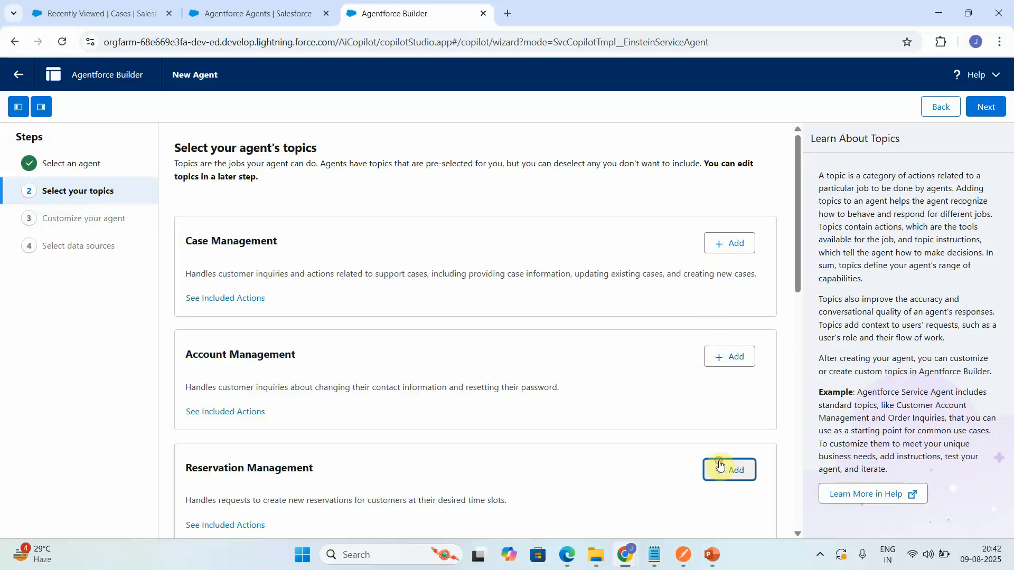
{"action": "scroll", "coordinate": [796, 467], "scroll_direction": "down", "scroll_amount": 7}
{"action": "left_click", "coordinate": [732, 220]}
{"action": "left_click", "coordinate": [730, 333]}
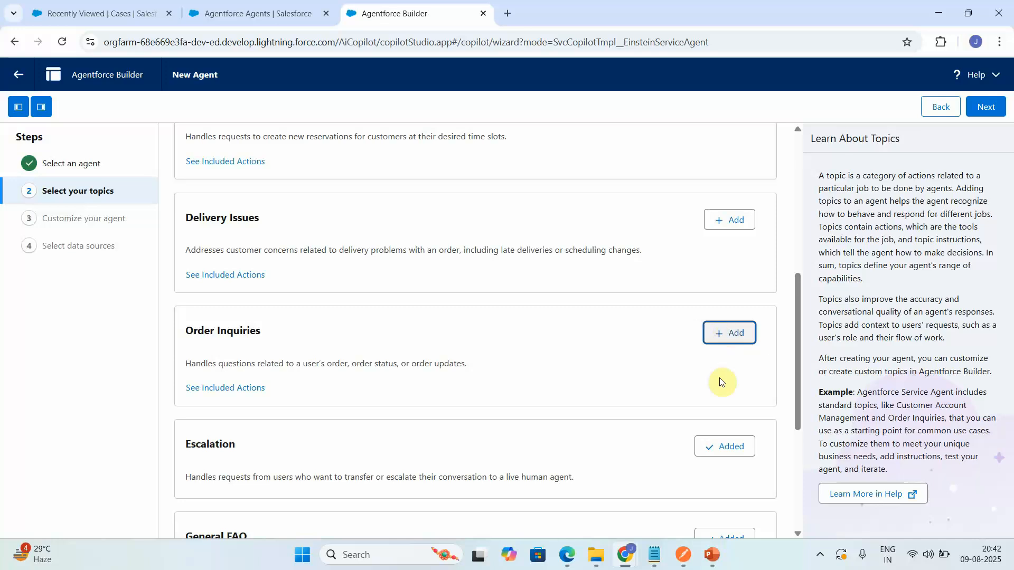
{"action": "left_click", "coordinate": [724, 447]}
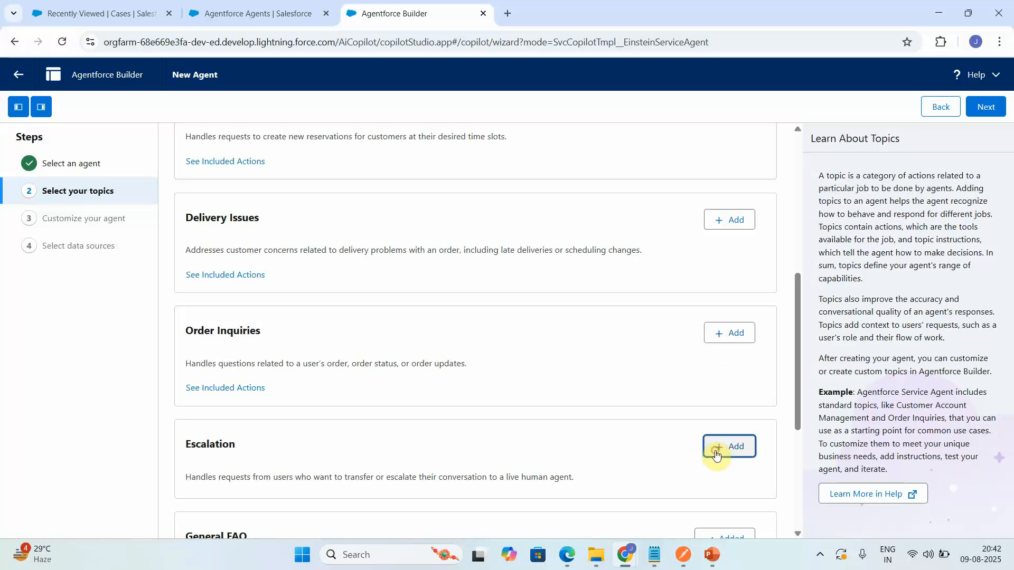
Remove the General FAQ and Service Customer Verification topics and proceed to customizing the agent
{"action": "left_click", "coordinate": [729, 536]}
{"action": "scroll", "coordinate": [797, 510], "scroll_direction": "down", "scroll_amount": 5}
{"action": "left_click", "coordinate": [732, 417]}
{"action": "left_click", "coordinate": [735, 285]}
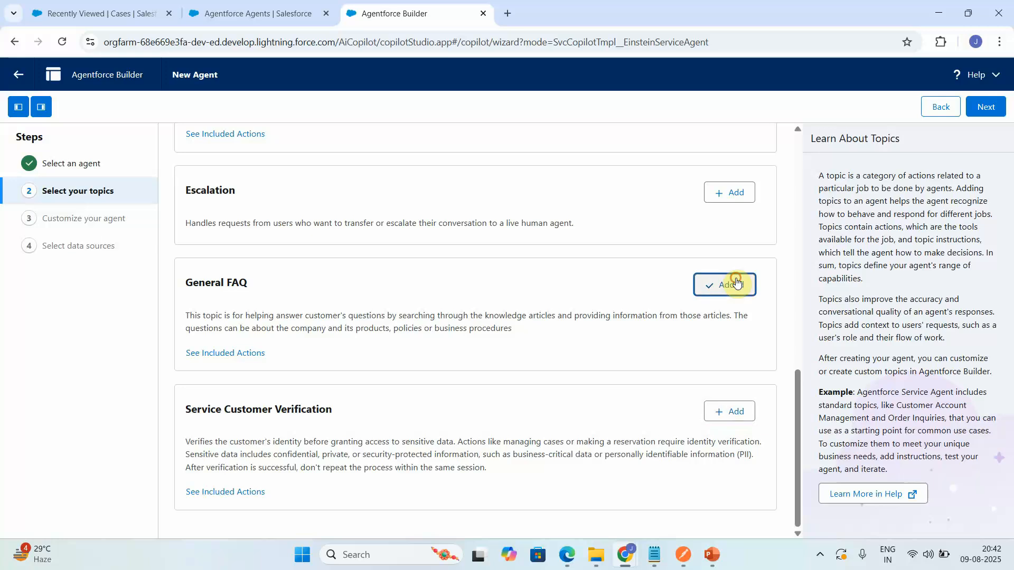
{"action": "left_click", "coordinate": [800, 318]}
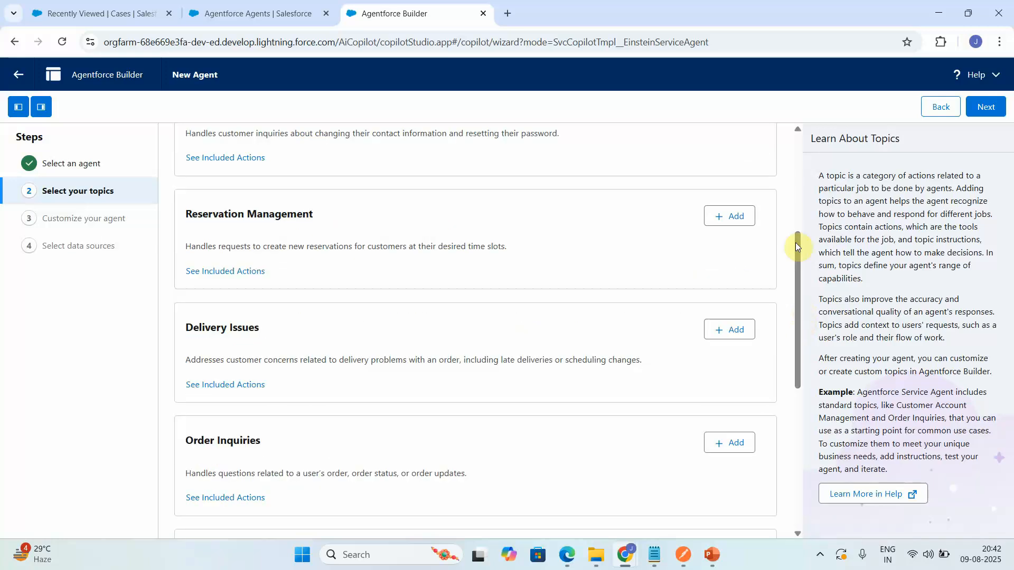
{"action": "left_click", "coordinate": [793, 211]}
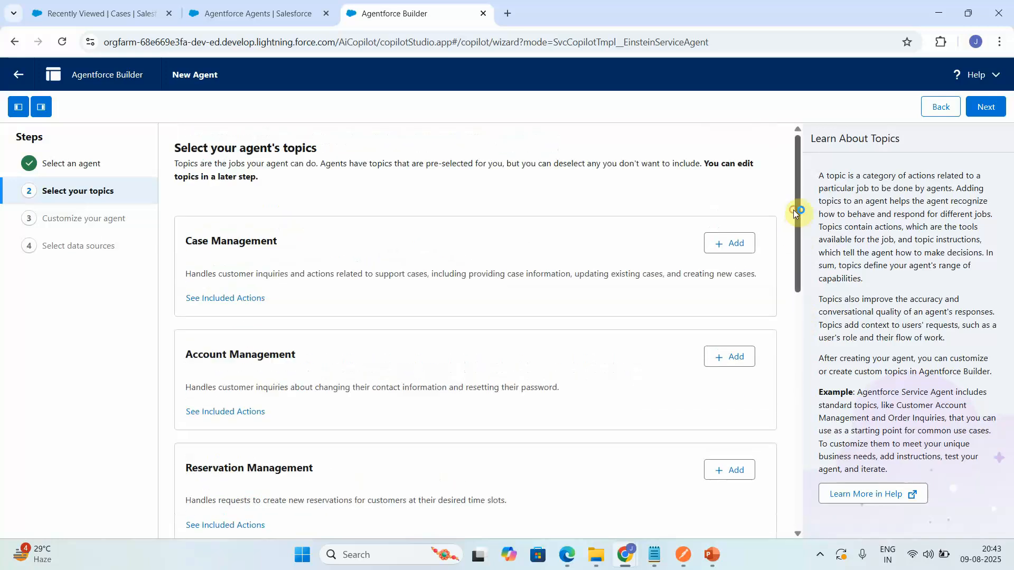
{"action": "left_click", "coordinate": [992, 110]}
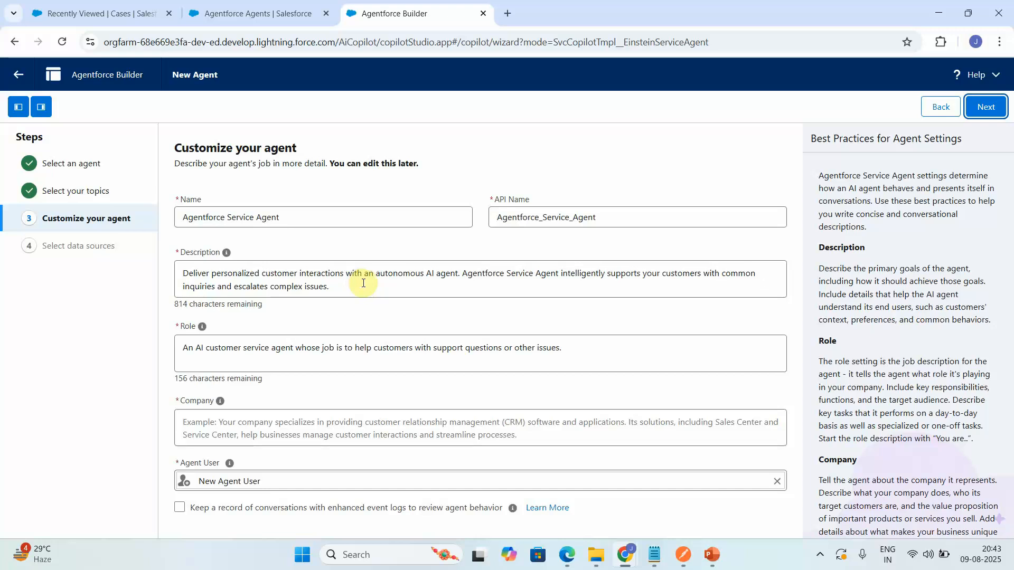
Rename the agent as "Esso Service Agent"
{"action": "left_click", "coordinate": [301, 210]}
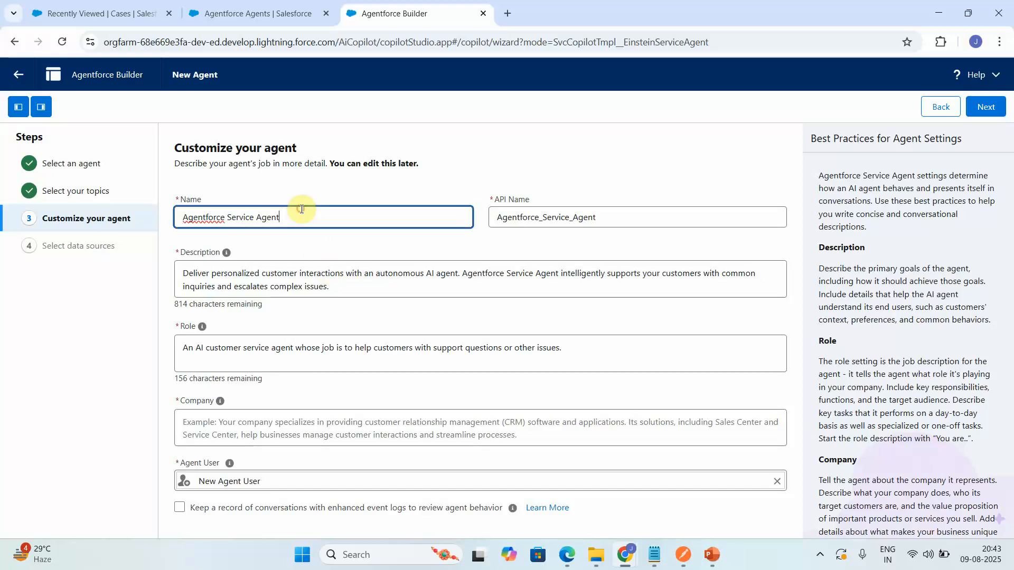
{"action": "key", "text": "ctrl+a"}
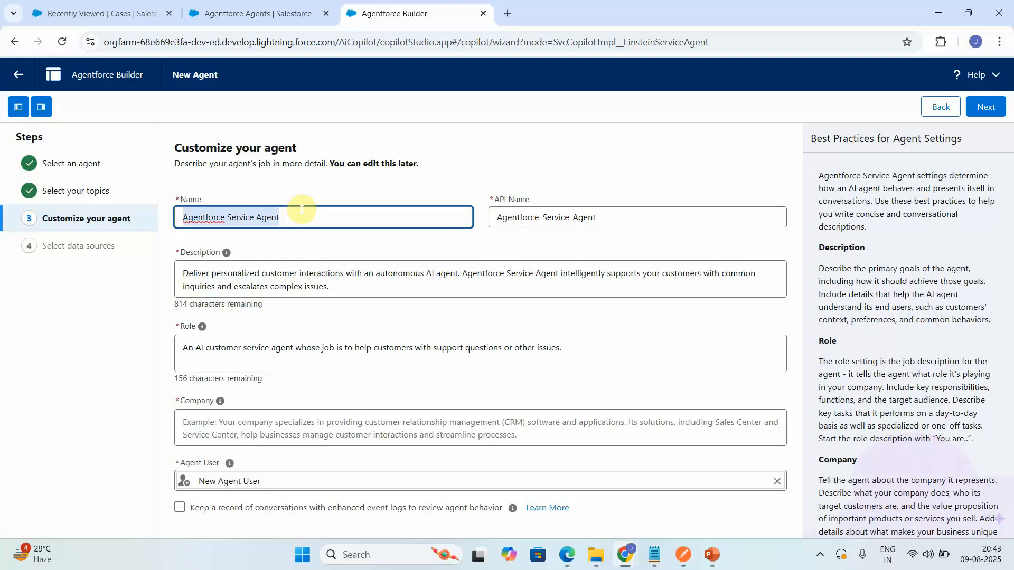
{"action": "type", "text": "Case"}
{"action": "key", "text": "BackSpace"}
{"action": "key", "text": "BackSpace"}
{"action": "key", "text": "BackSpace"}
{"action": "key", "text": "BackSpace"}
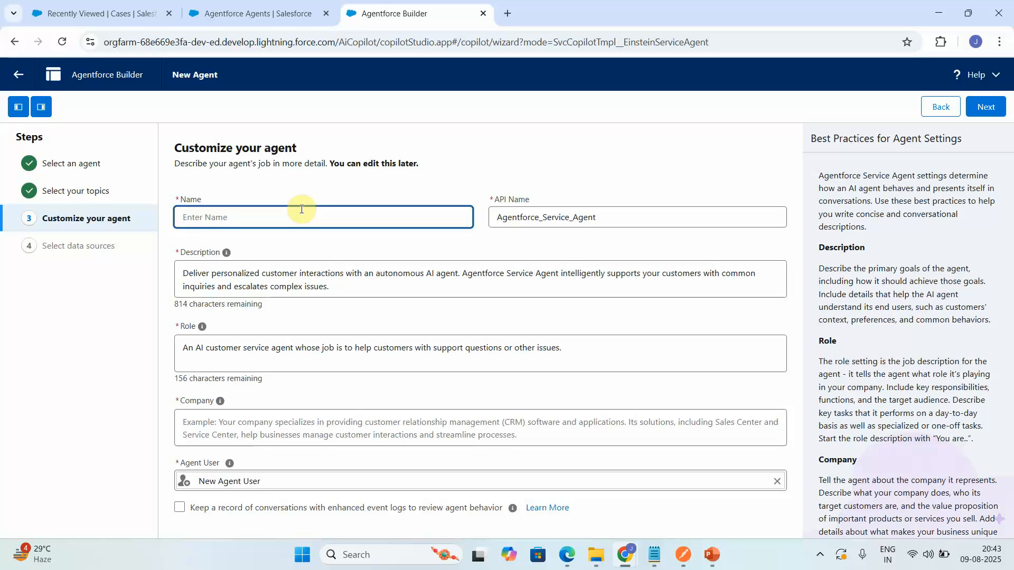
{"action": "type", "text": "Test Service Agent"}
{"action": "double_click", "coordinate": [194, 220]}
{"action": "type", "text": "Esso"}
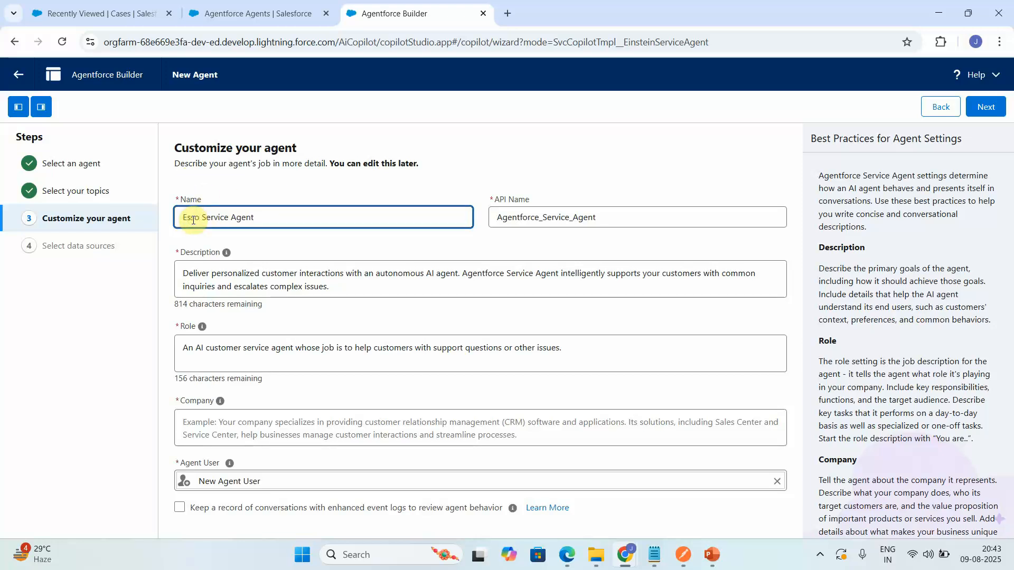
{"action": "left_click", "coordinate": [465, 155]}
Clear the old API name and regenerate it from the agent name as "Esso_Service_Agent"
{"action": "left_click", "coordinate": [612, 226]}
{"action": "key", "text": "BackSpace"}
{"action": "key", "text": "BackSpace"}
{"action": "key", "text": "BackSpace"}
{"action": "key", "text": "BackSpace"}
{"action": "key", "text": "BackSpace"}
{"action": "key", "text": "BackSpace"}
{"action": "key", "text": "BackSpace"}
{"action": "key", "text": "BackSpace"}
{"action": "key", "text": "BackSpace"}
{"action": "key", "text": "BackSpace"}
{"action": "key", "text": "BackSpace"}
{"action": "key", "text": "BackSpace"}
{"action": "key", "text": "BackSpace"}
{"action": "key", "text": "BackSpace"}
{"action": "key", "text": "BackSpace"}
{"action": "key", "text": "BackSpace"}
{"action": "key", "text": "BackSpace"}
{"action": "key", "text": "BackSpace"}
{"action": "key", "text": "BackSpace"}
{"action": "key", "text": "BackSpace"}
{"action": "key", "text": "BackSpace"}
{"action": "key", "text": "BackSpace"}
{"action": "key", "text": "BackSpace"}
{"action": "key", "text": "BackSpace"}
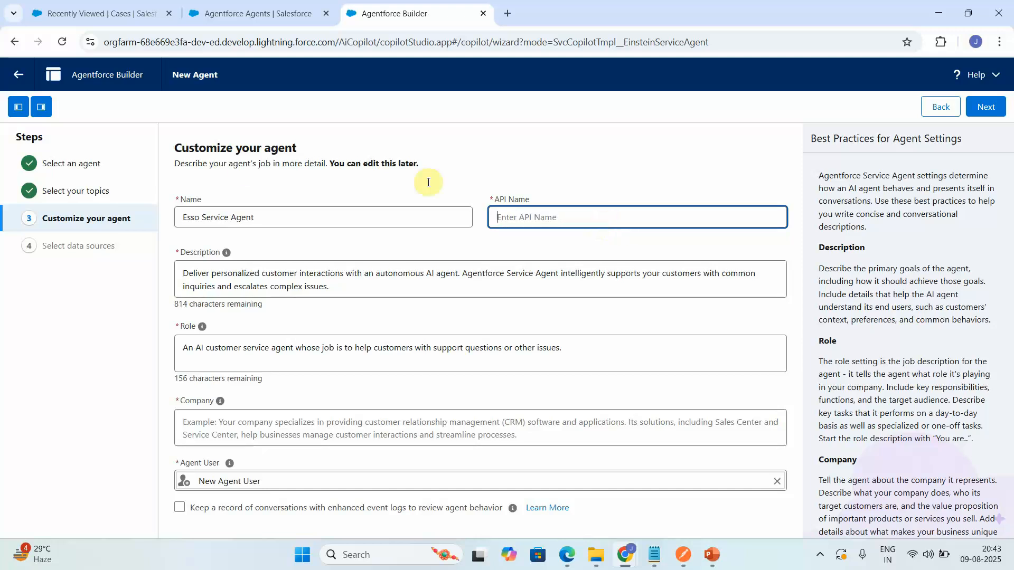
{"action": "left_click", "coordinate": [270, 219]}
{"action": "key", "text": "BackSpace"}
{"action": "type", "text": "t"}
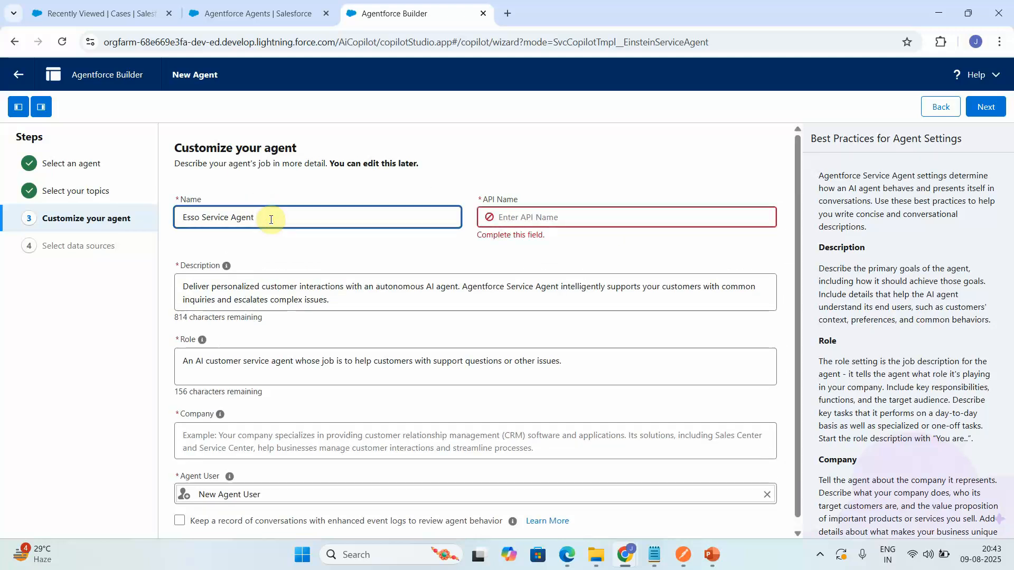
{"action": "left_click", "coordinate": [370, 181]}
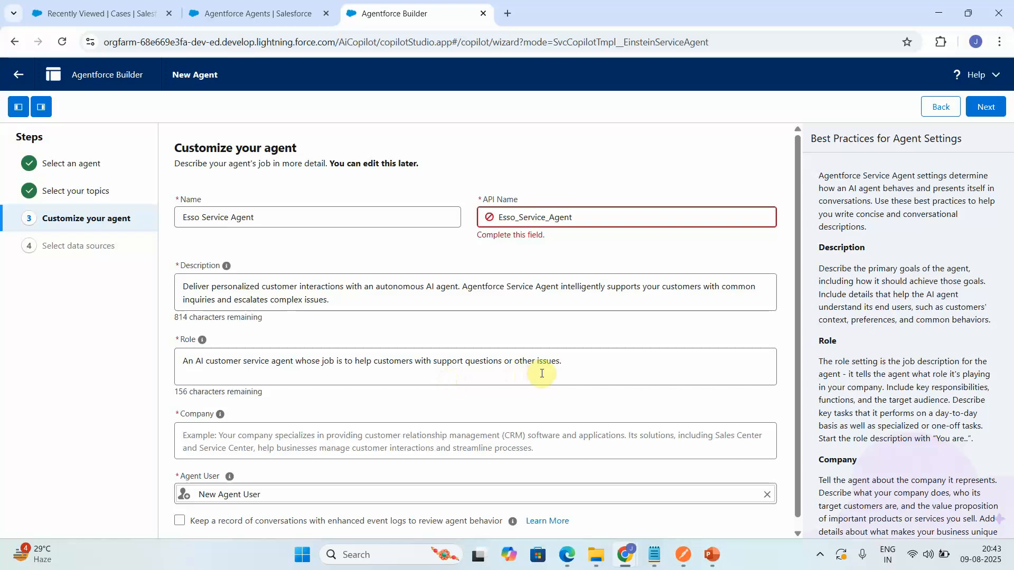
Describe the company as "We are manufacturing organization and building electrical components."
{"action": "left_click", "coordinate": [286, 434]}
{"action": "type", "text": "We are manufactirung"}
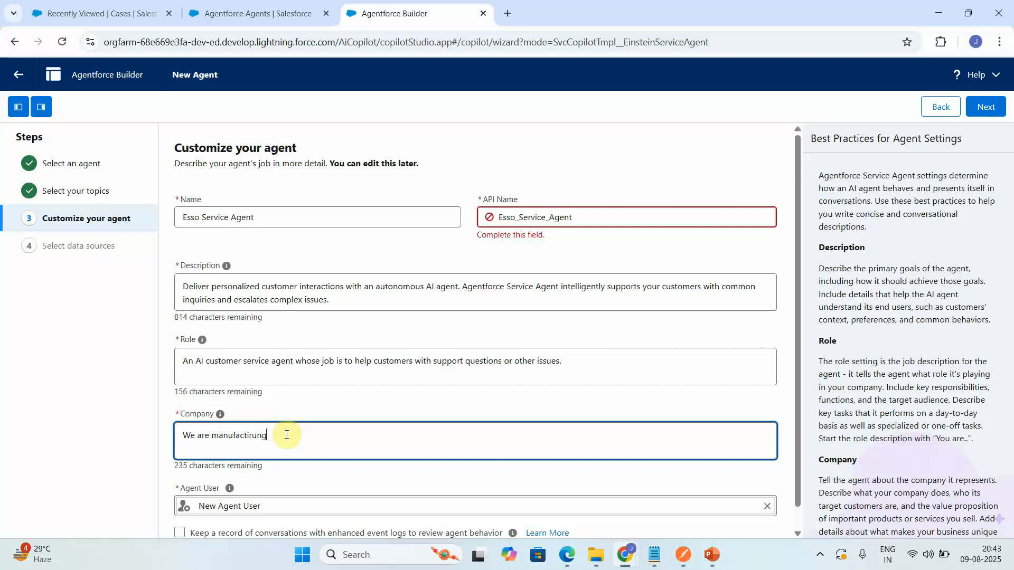
{"action": "key", "text": "BackSpace"}
{"action": "key", "text": "BackSpace"}
{"action": "key", "text": "BackSpace"}
{"action": "key", "text": "BackSpace"}
{"action": "key", "text": "BackSpace"}
{"action": "type", "text": "organization building the components"}
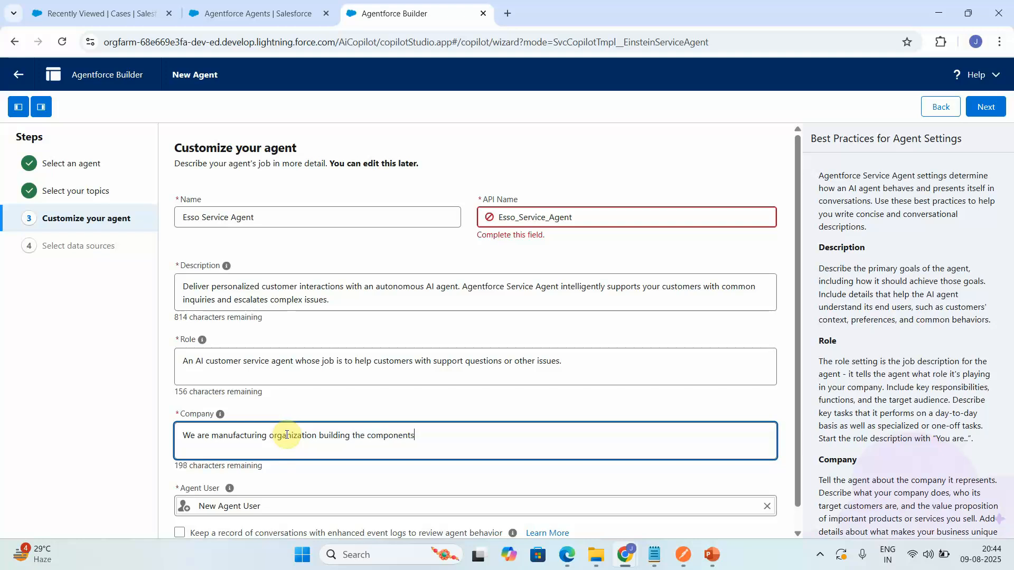
{"action": "type", "text": " needed"}
{"action": "key", "text": "BackSpace"}
{"action": "key", "text": "BackSpace"}
{"action": "key", "text": "BackSpace"}
{"action": "key", "text": "BackSpace"}
{"action": "key", "text": "BackSpace"}
{"action": "key", "text": "BackSpace"}
{"action": "key", "text": "BackSpace"}
{"action": "key", "text": "BackSpace"}
{"action": "key", "text": "BackSpace"}
{"action": "key", "text": "BackSpace"}
{"action": "key", "text": "BackSpace"}
{"action": "key", "text": "BackSpace"}
{"action": "key", "text": "BackSpace"}
{"action": "key", "text": "BackSpace"}
{"action": "key", "text": "BackSpace"}
{"action": "key", "text": "BackSpace"}
{"action": "key", "text": "BackSpace"}
{"action": "key", "text": "BackSpace"}
{"action": "key", "text": "BackSpace"}
{"action": "key", "text": "BackSpace"}
{"action": "type", "text": "and building electrical components."}
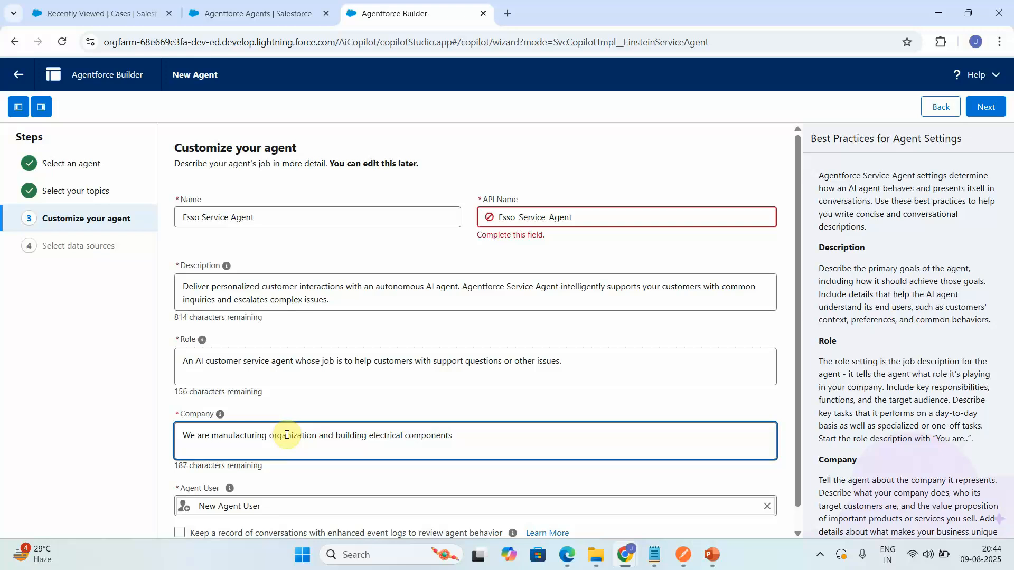
Finish customizing the agent, proceed without adding any optional data sources, and create the agent
{"action": "left_click_drag", "start_coordinate": [692, 155], "coordinate": [598, 226]}
{"action": "left_click", "coordinate": [597, 226]}
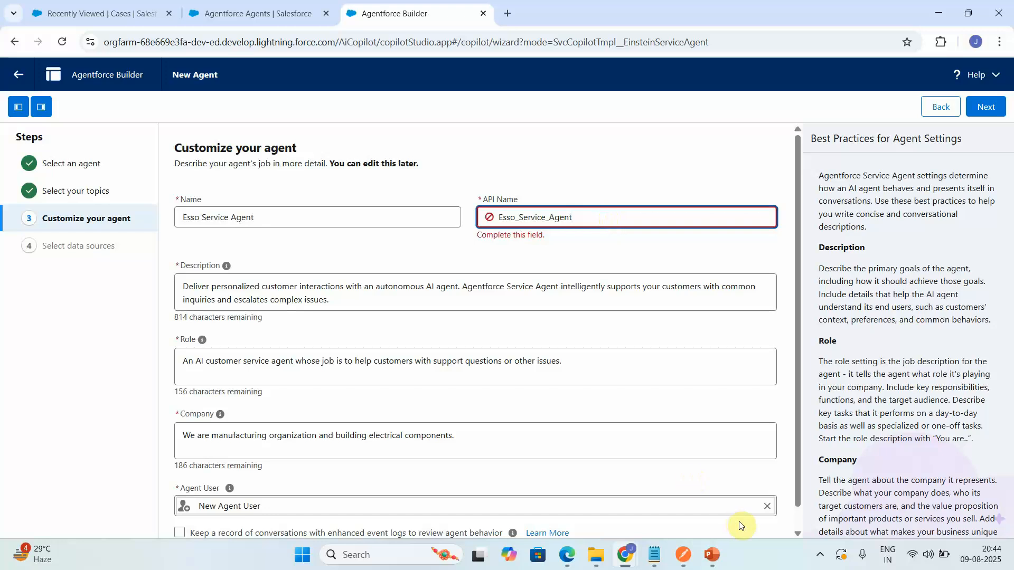
{"action": "scroll", "coordinate": [798, 519], "scroll_direction": "down", "scroll_amount": 1}
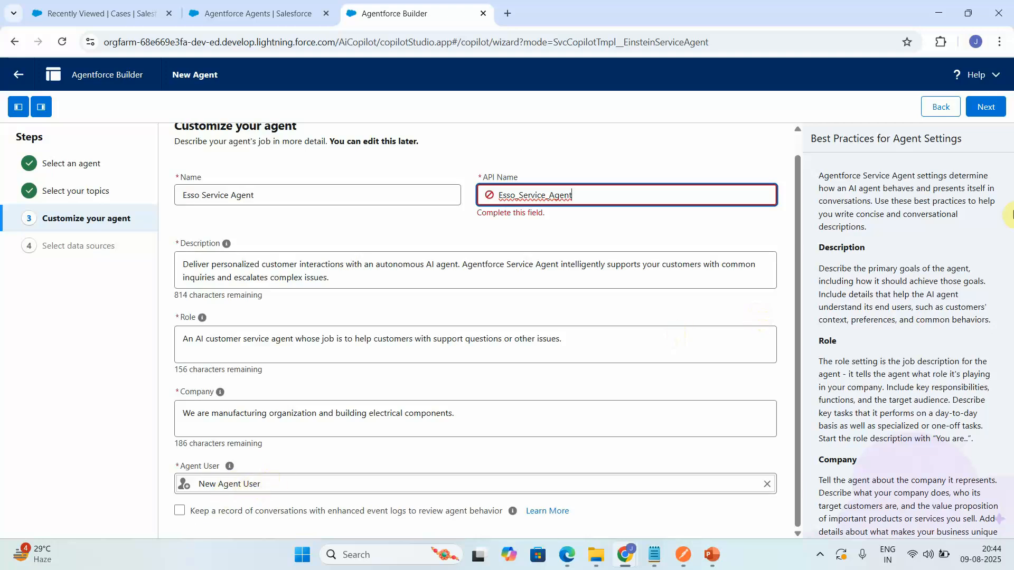
{"action": "left_click", "coordinate": [986, 116]}
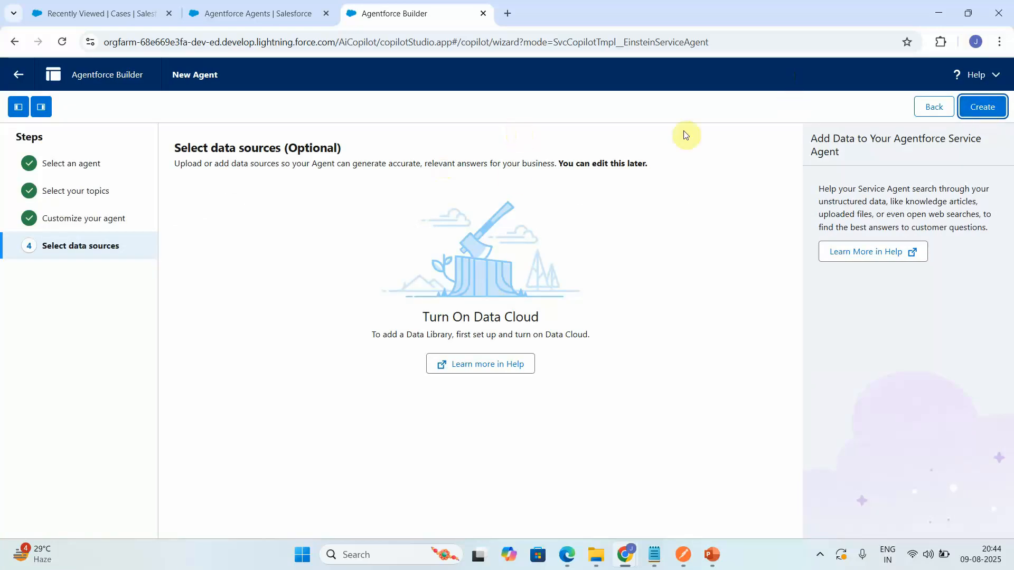
{"action": "left_click", "coordinate": [993, 112]}
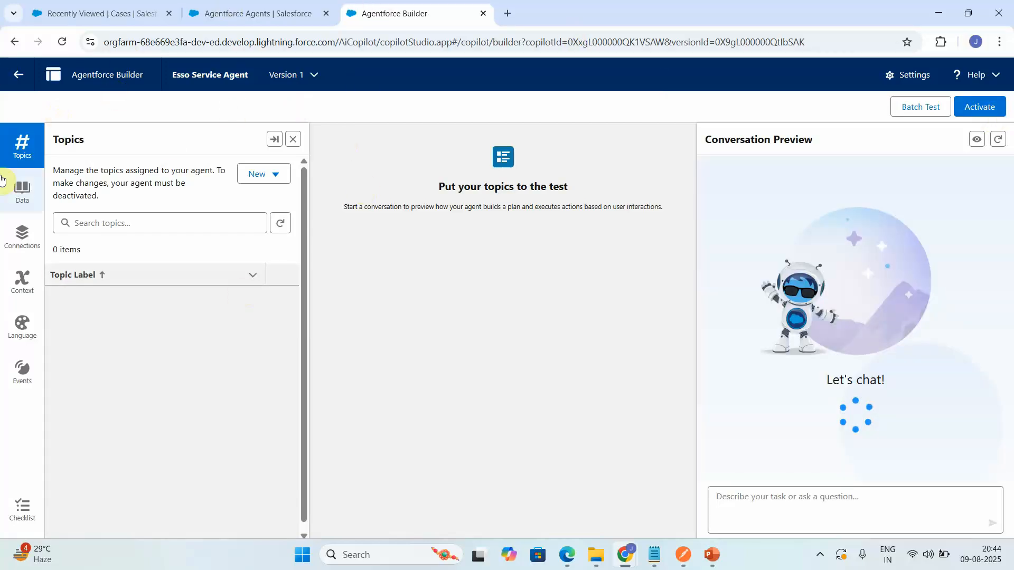
Start a new topic described as used to manage the case, like retrieving the status, updating the comments and creating the case, and generate its draft
{"action": "left_click", "coordinate": [273, 181]}
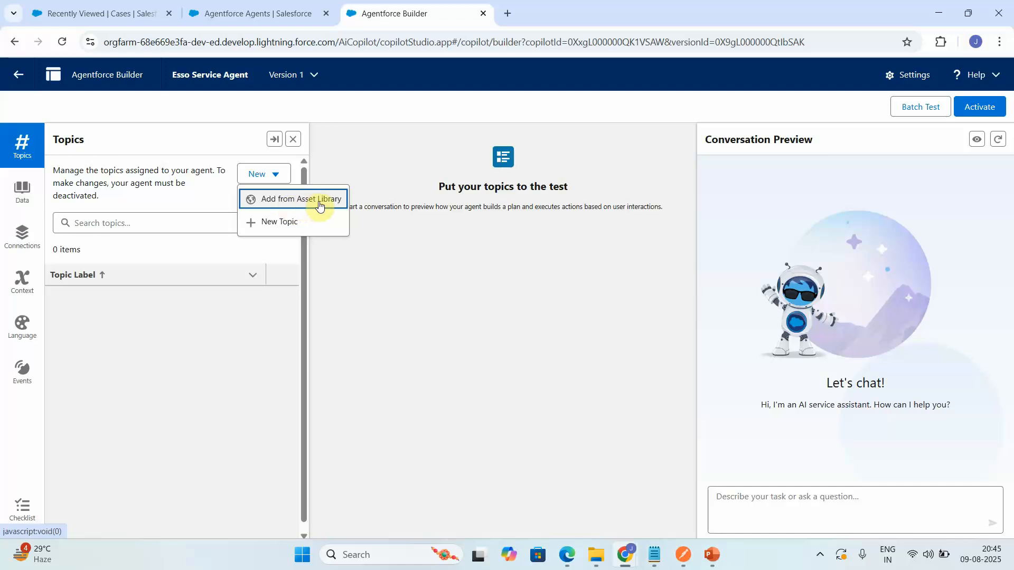
{"action": "left_click", "coordinate": [290, 230]}
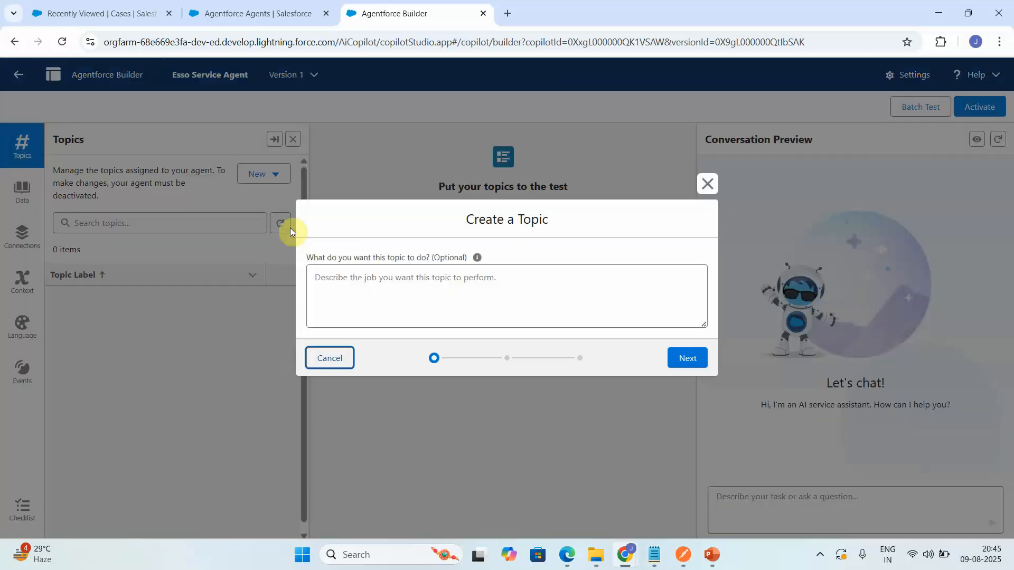
{"action": "left_click", "coordinate": [366, 284]}
{"action": "type", "text": "Th"}
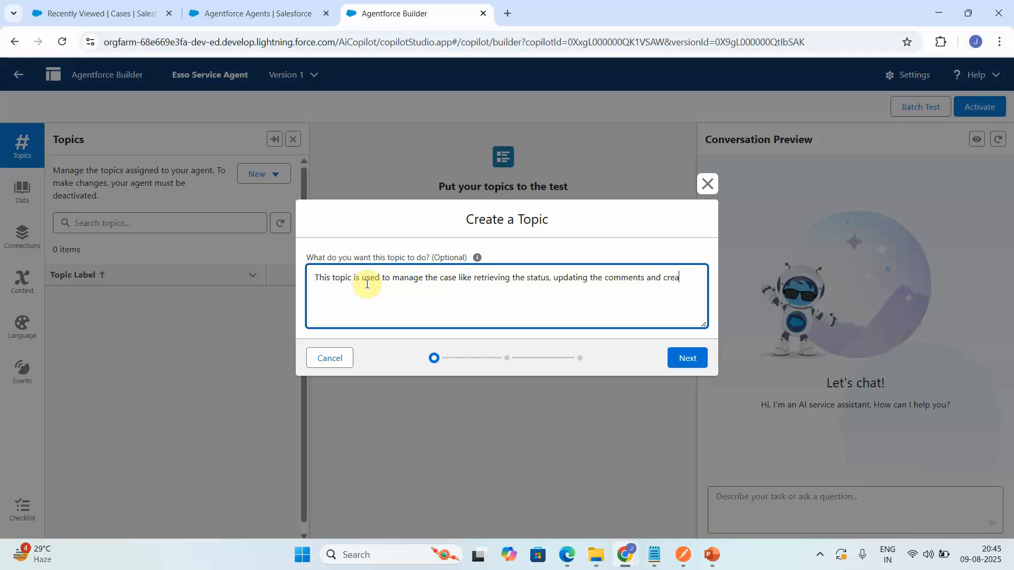
{"action": "type", "text": "the case."}
{"action": "left_click", "coordinate": [686, 358]}
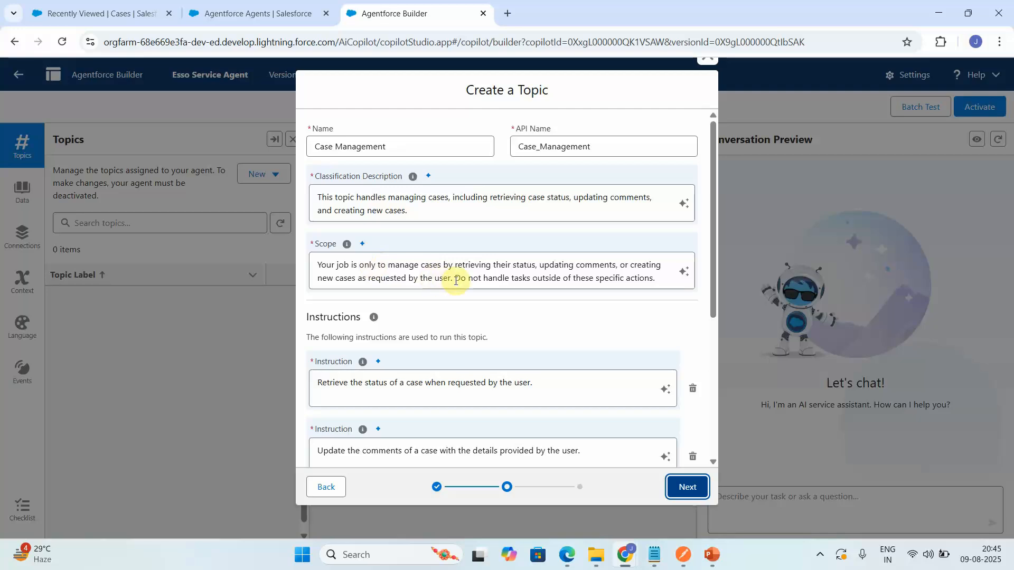
Check the classification description for suggested improvements, and delete the instructions about creating a new case and updating case comments
{"action": "left_click", "coordinate": [685, 205]}
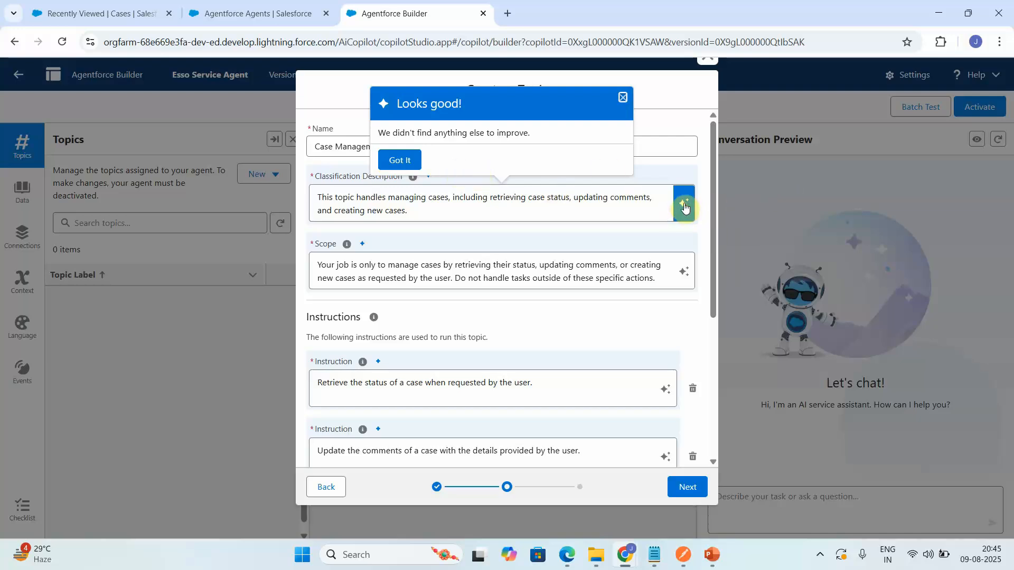
{"action": "left_click", "coordinate": [397, 160]}
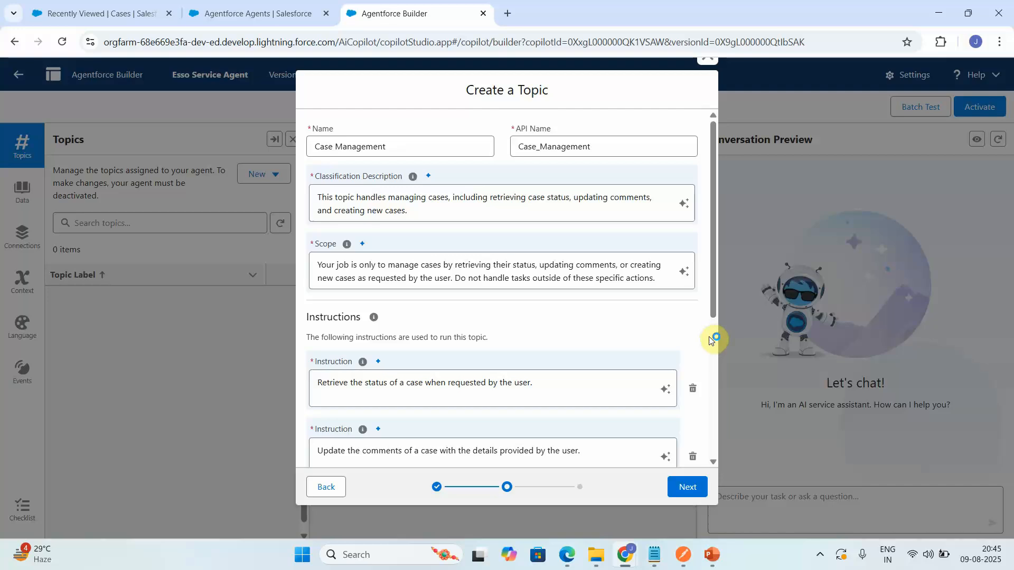
{"action": "scroll", "coordinate": [708, 336], "scroll_direction": "down", "scroll_amount": 5}
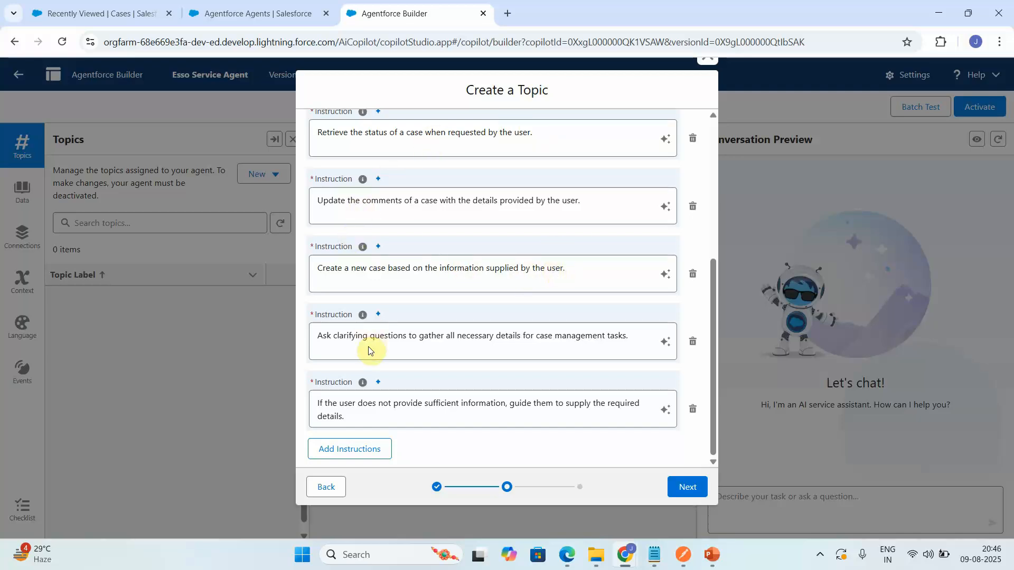
{"action": "left_click", "coordinate": [693, 273]}
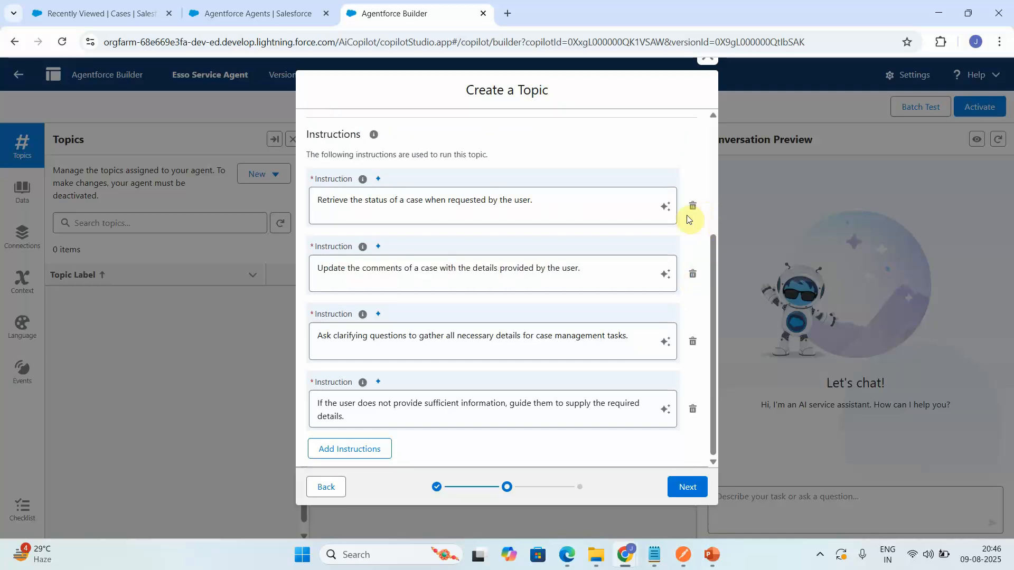
{"action": "left_click", "coordinate": [693, 275]}
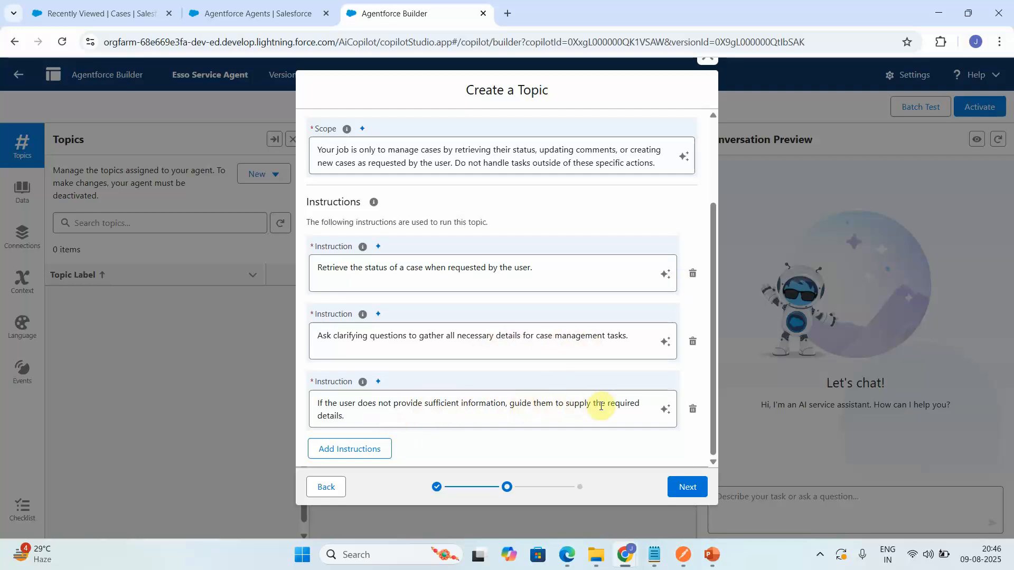
Extend the status-retrieval instruction with "Ask user to provide the caseNumber. In case if user unable to provide case number"
{"action": "left_click", "coordinate": [545, 269]}
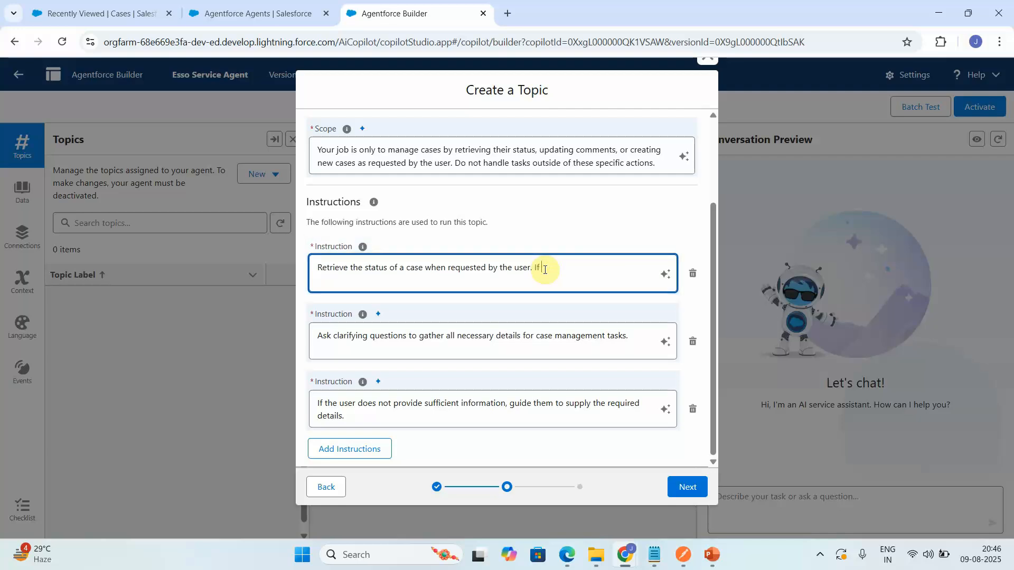
{"action": "type", "text": "Ask user tpo provide the caseNumber. In case"}
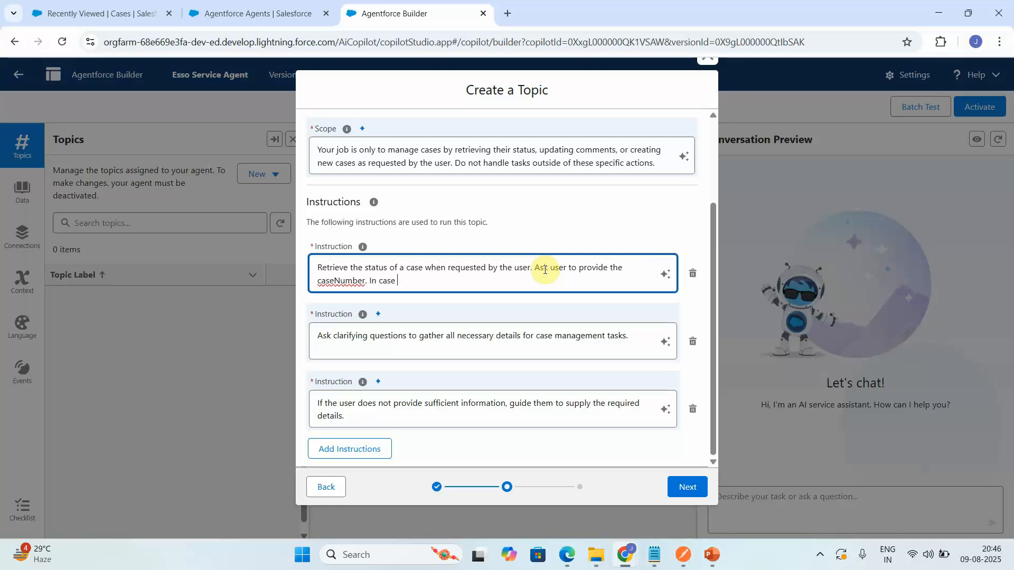
{"action": "type", "text": " if user unable to provide case number"}
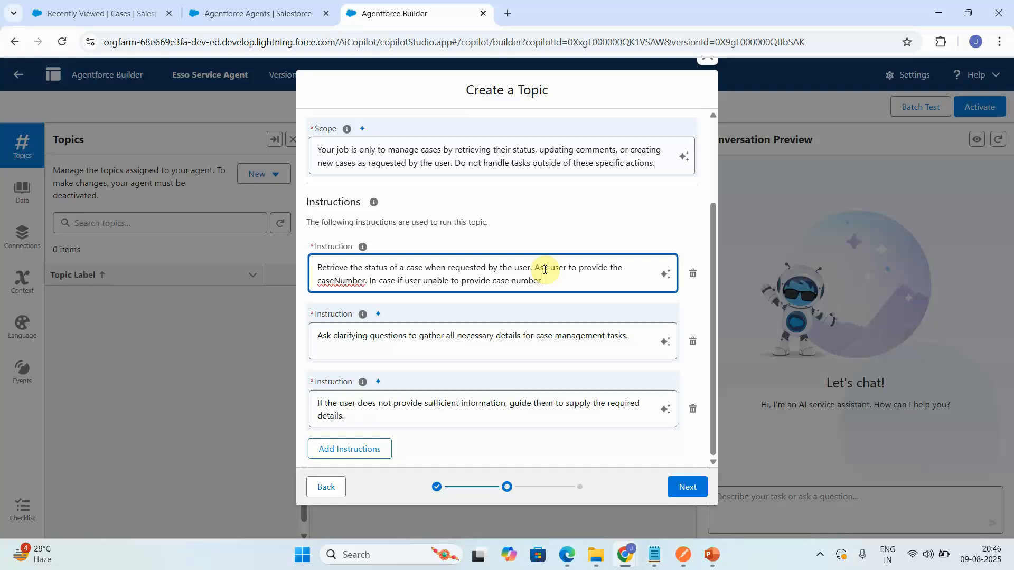
Complete the status-retrieval instruction with ", tell user that without case number i cannot proceed further" and check it for suggested improvements
{"action": "type", "text": ", tell user that without case number i cannot p"}
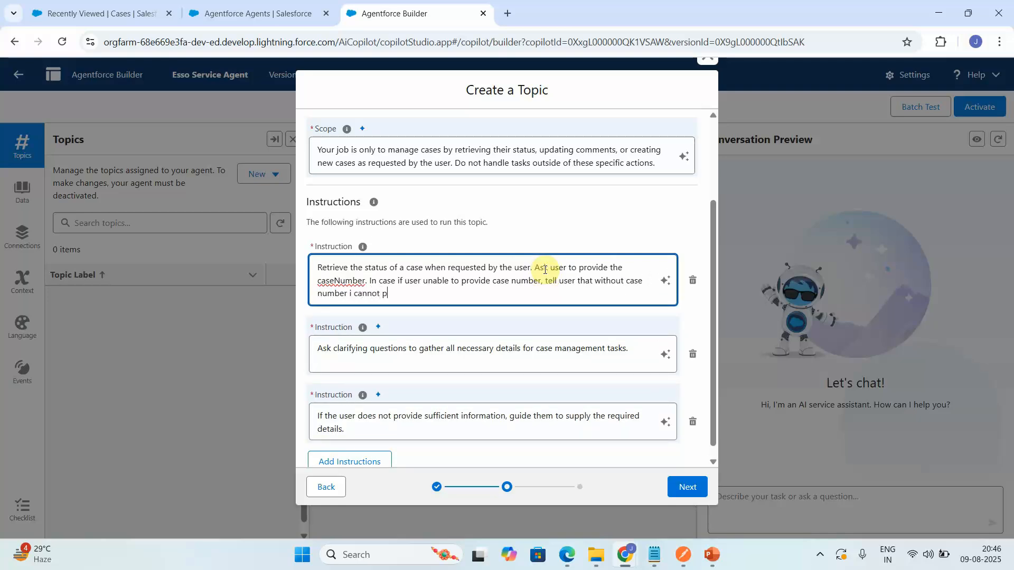
{"action": "type", "text": "roceed further"}
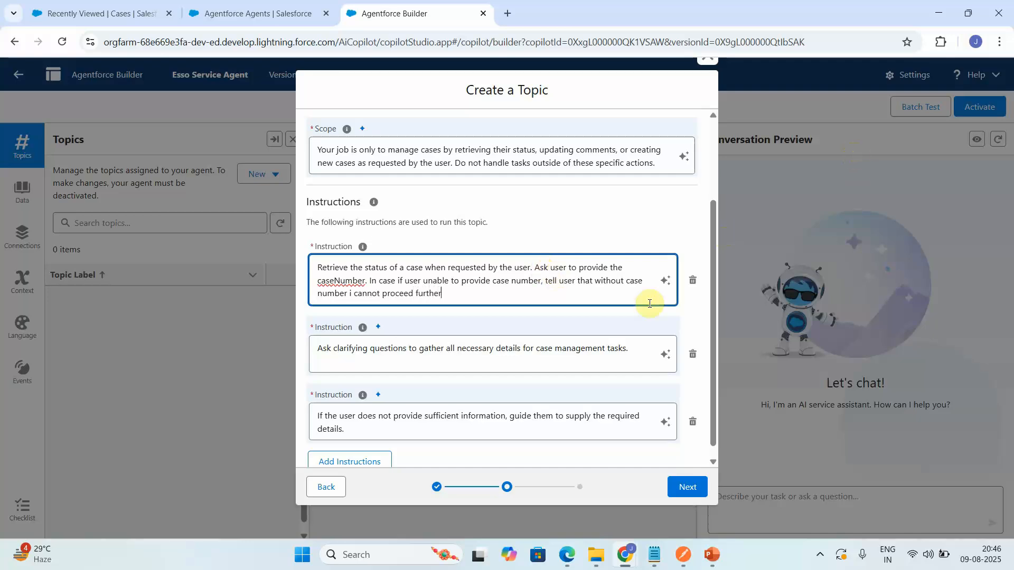
{"action": "left_click", "coordinate": [665, 290]}
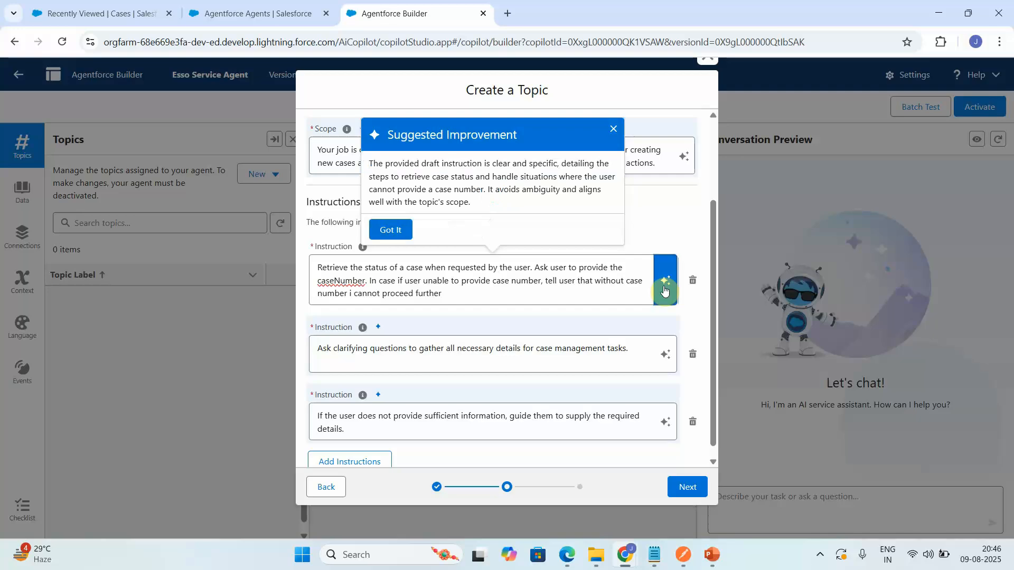
{"action": "left_click", "coordinate": [390, 231]}
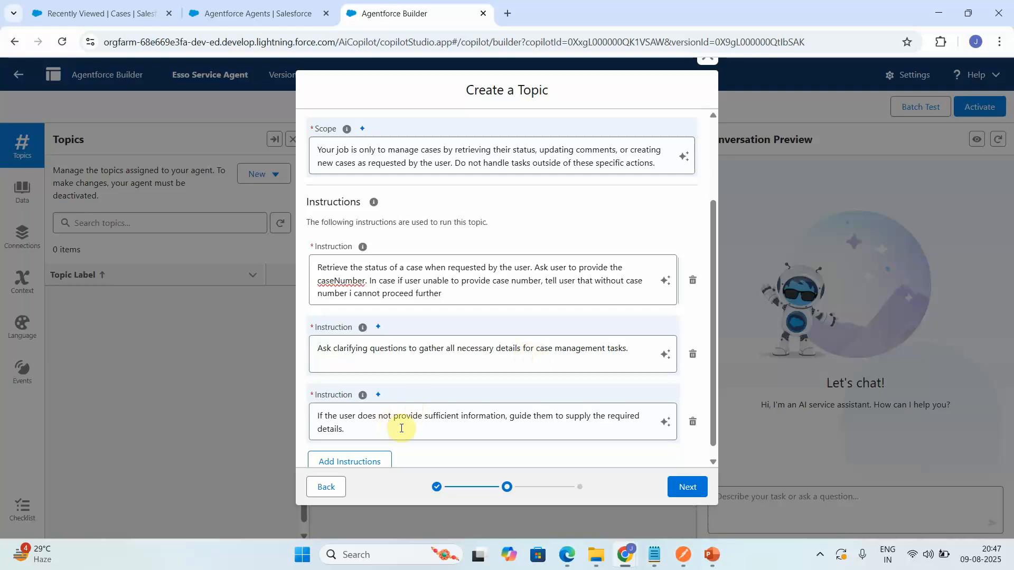
Add another instruction to the topic: "Perform the necessary action and provide case status to the user."
{"action": "left_click", "coordinate": [712, 463]}
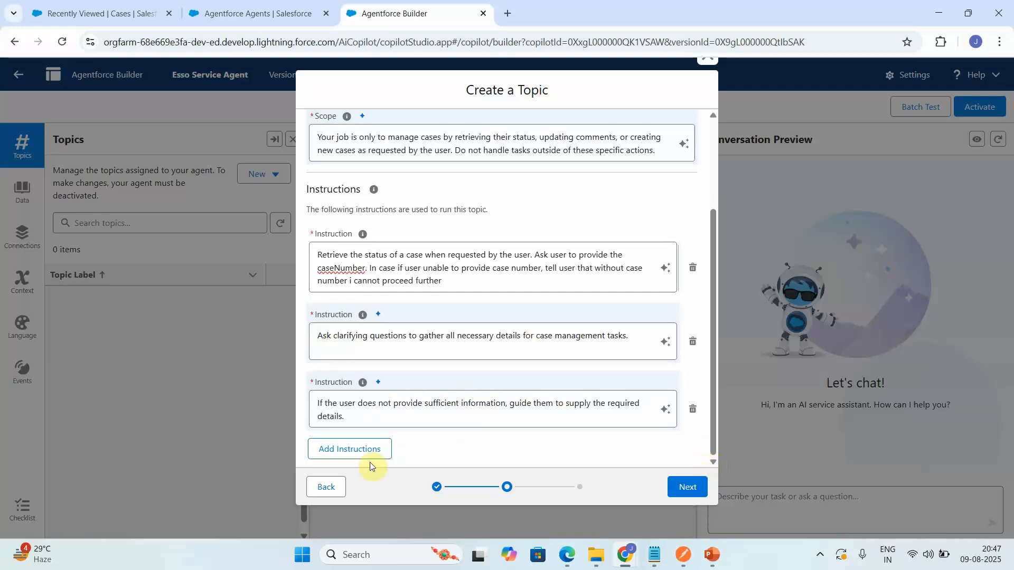
{"action": "left_click", "coordinate": [368, 448]}
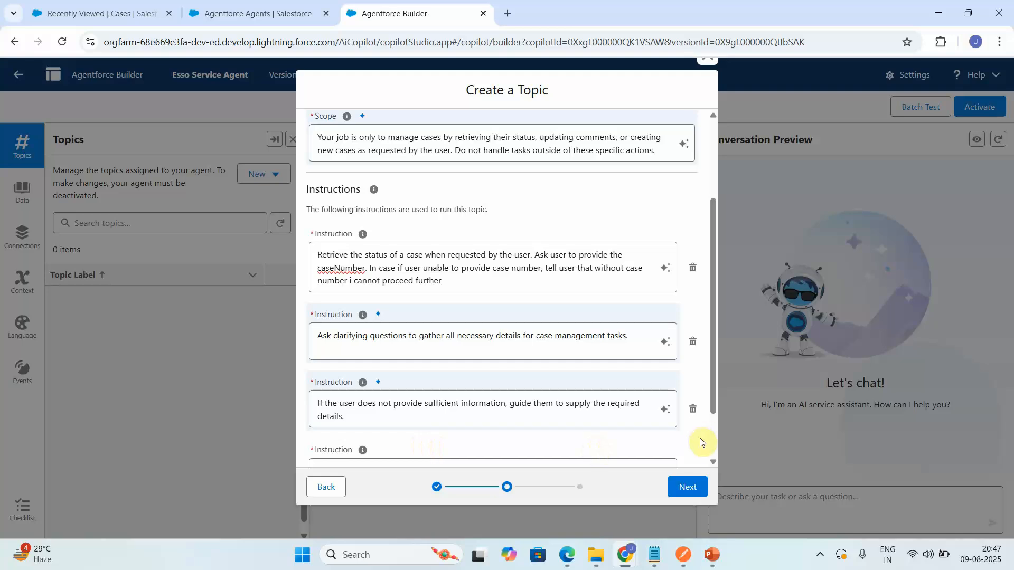
{"action": "left_click", "coordinate": [713, 445]}
{"action": "left_click", "coordinate": [438, 419]}
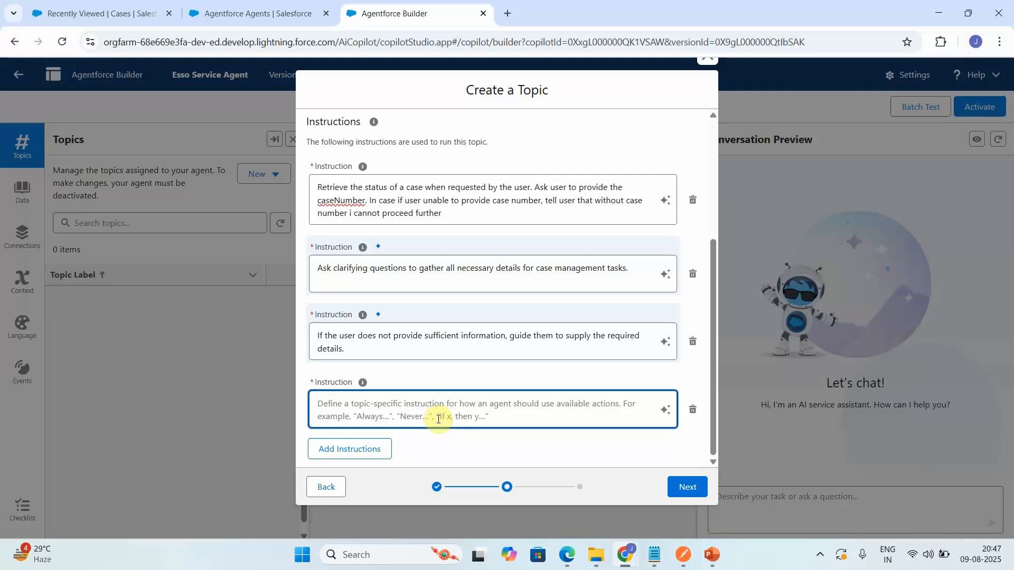
{"action": "type", "text": "Perfo"}
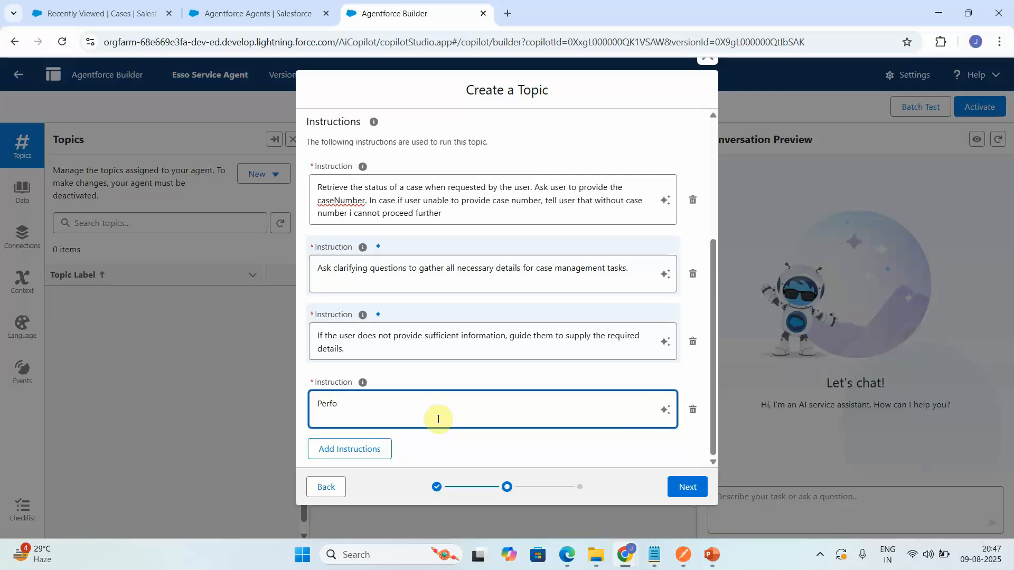
{"action": "type", "text": "rm the necessary action and pro"}
{"action": "type", "text": "vide case status"}
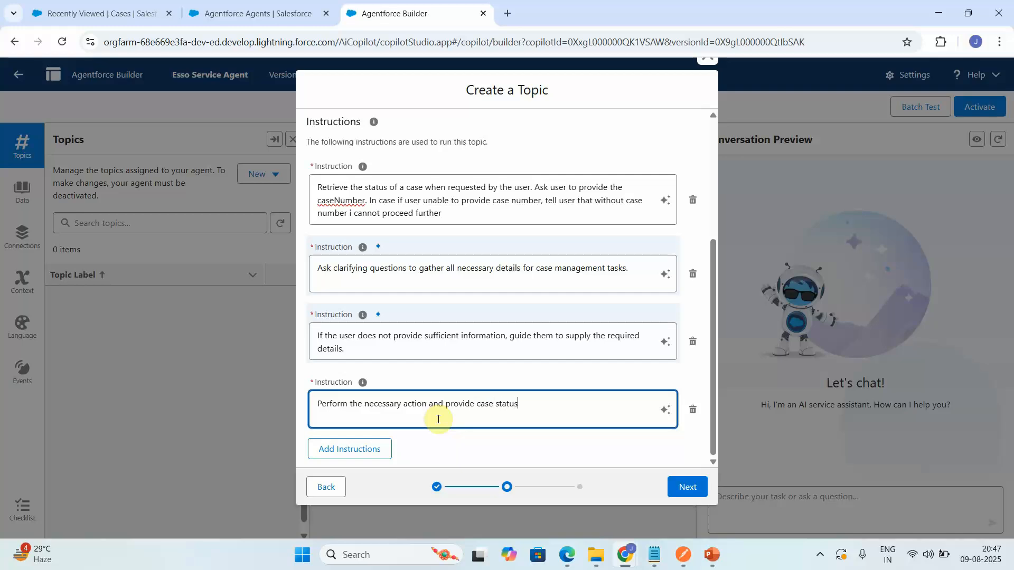
{"action": "type", "text": "the user."}
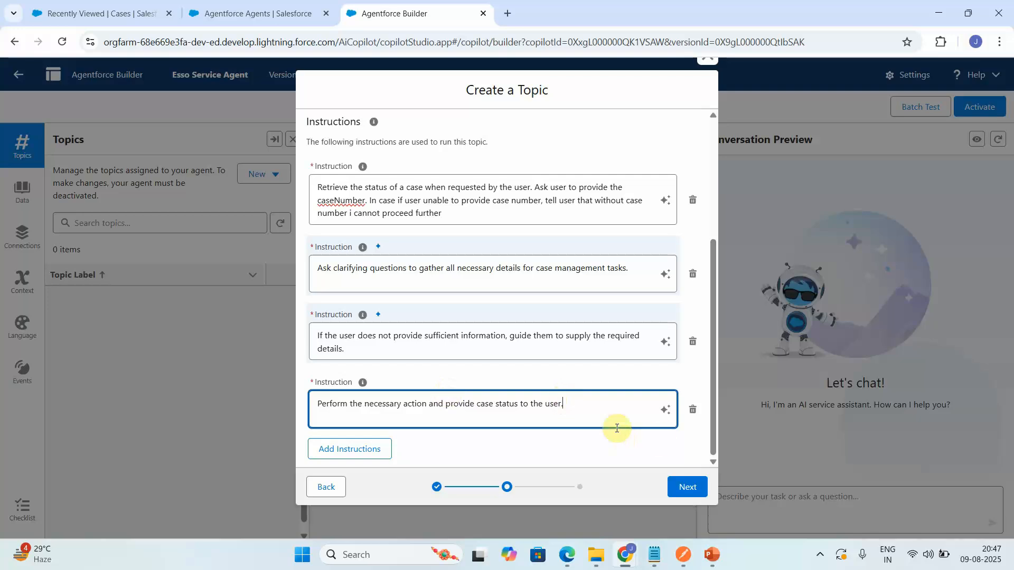
Include the Agentforce Get Case Status action in the topic, finding it with "agen", and finish creating the topic
{"action": "left_click", "coordinate": [682, 487]}
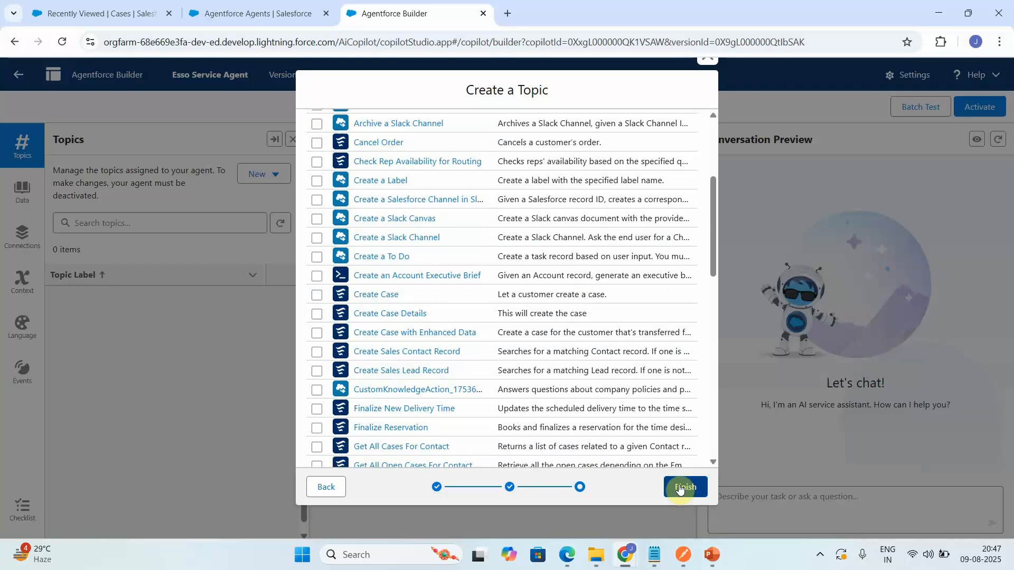
{"action": "scroll", "coordinate": [711, 132], "scroll_direction": "up", "scroll_amount": 4}
{"action": "left_click", "coordinate": [470, 148]}
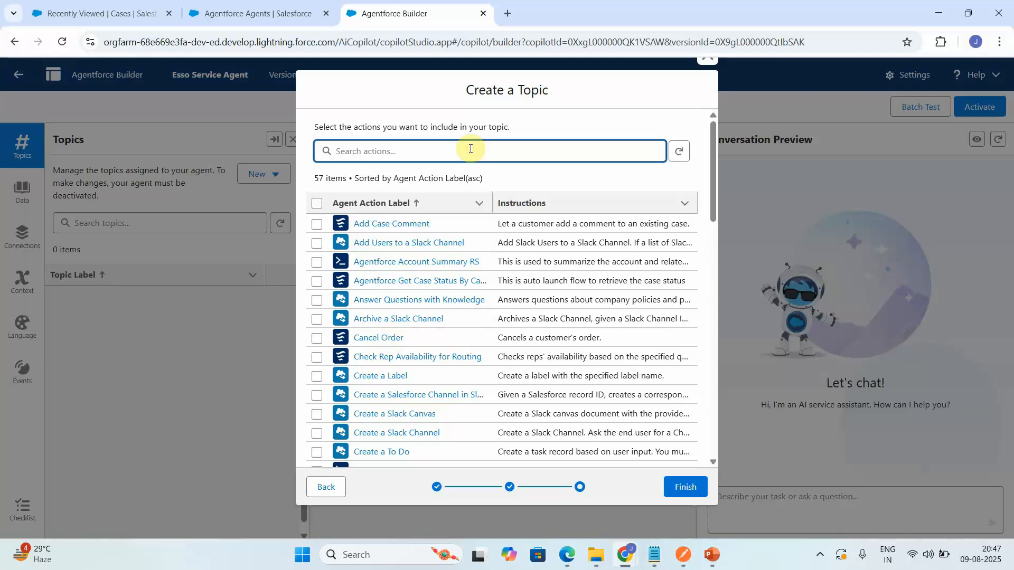
{"action": "type", "text": "agen"}
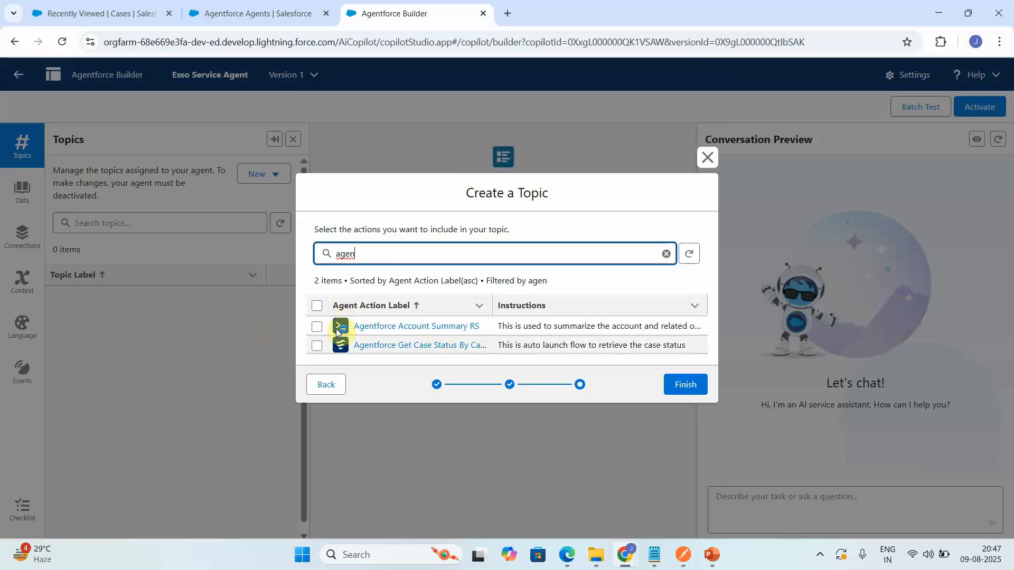
{"action": "left_click", "coordinate": [317, 346]}
{"action": "left_click", "coordinate": [695, 397]}
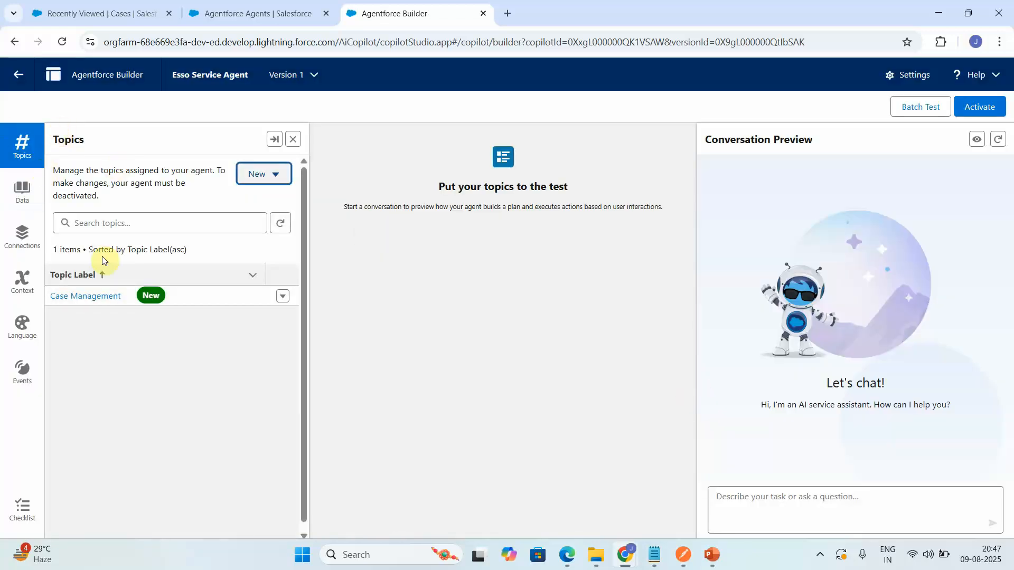
Review the Case Management topic's configuration and instructions, and view the details of its assigned case-status flow action
{"action": "left_click", "coordinate": [90, 303]}
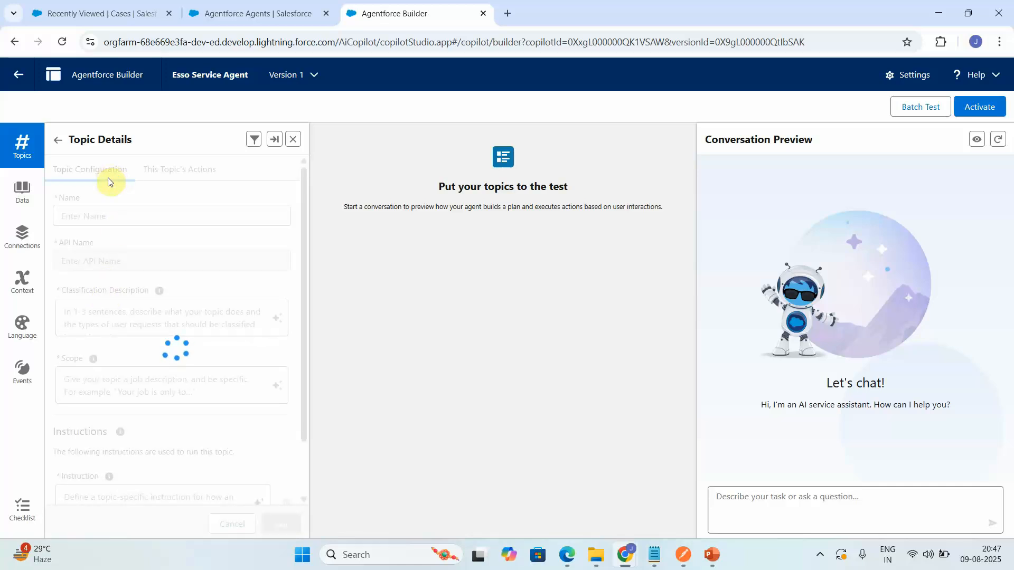
{"action": "scroll", "coordinate": [309, 388], "scroll_direction": "down", "scroll_amount": 5}
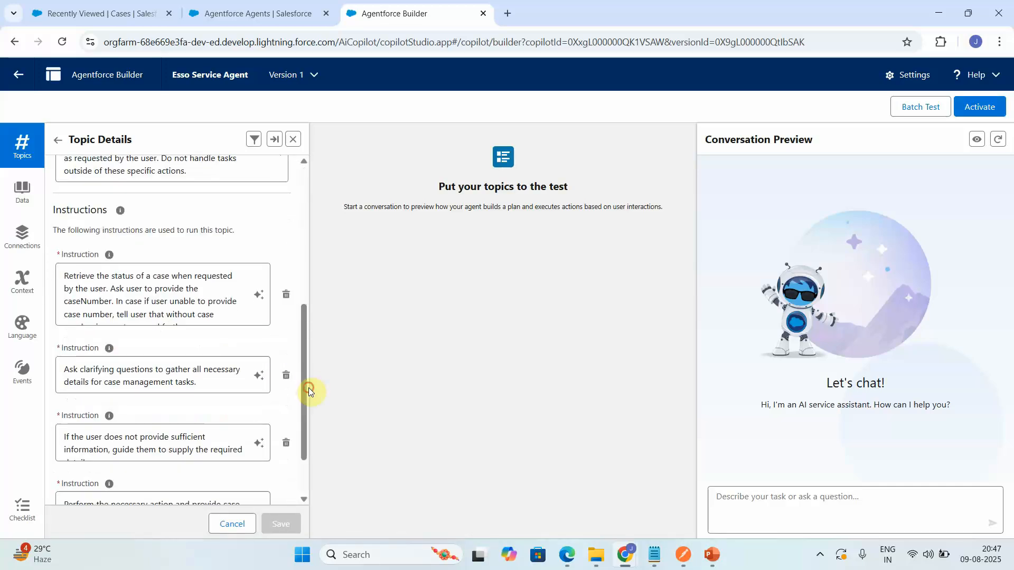
{"action": "scroll", "coordinate": [307, 273], "scroll_direction": "up", "scroll_amount": 5}
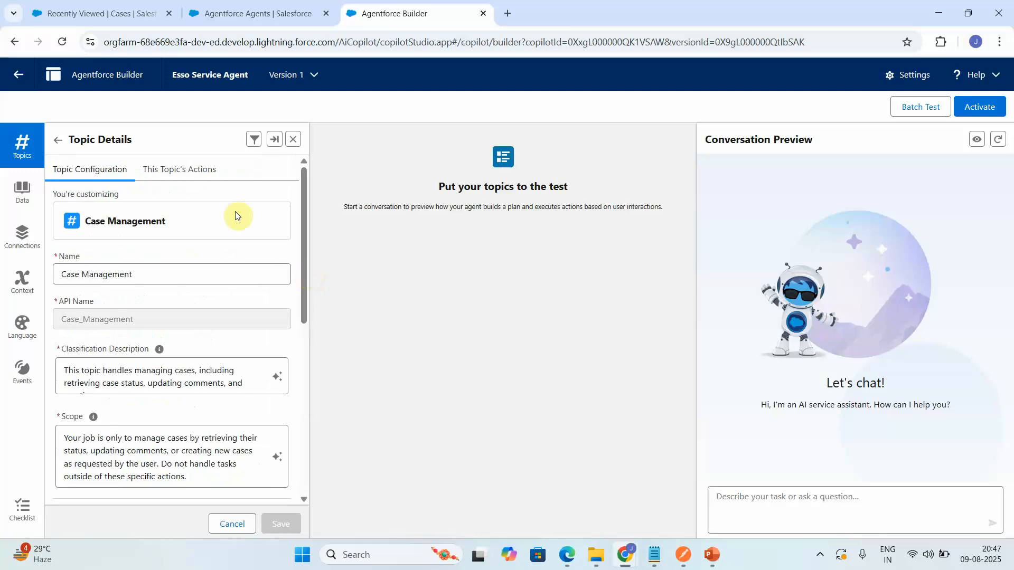
{"action": "left_click", "coordinate": [205, 177]}
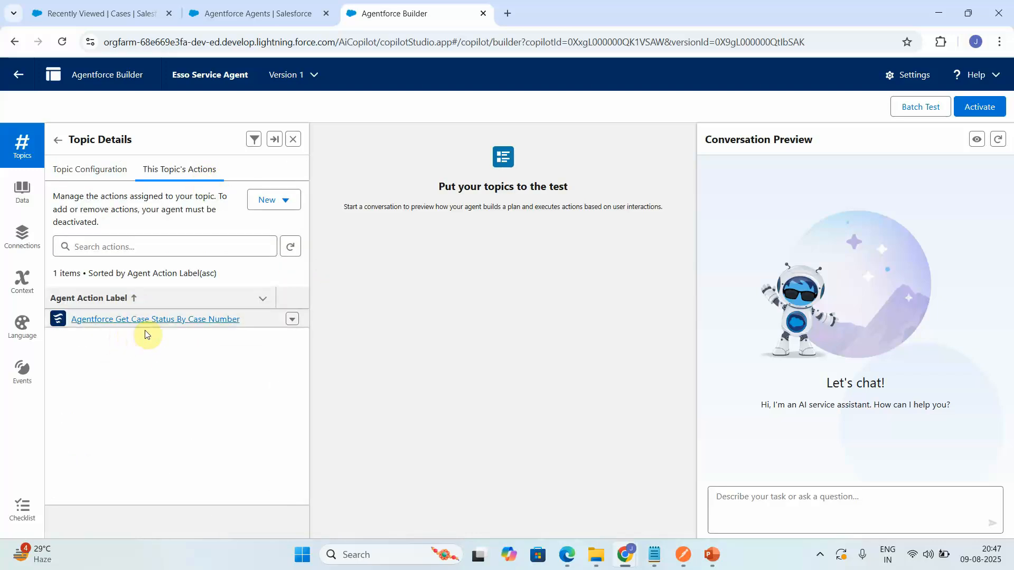
{"action": "left_click", "coordinate": [165, 320]}
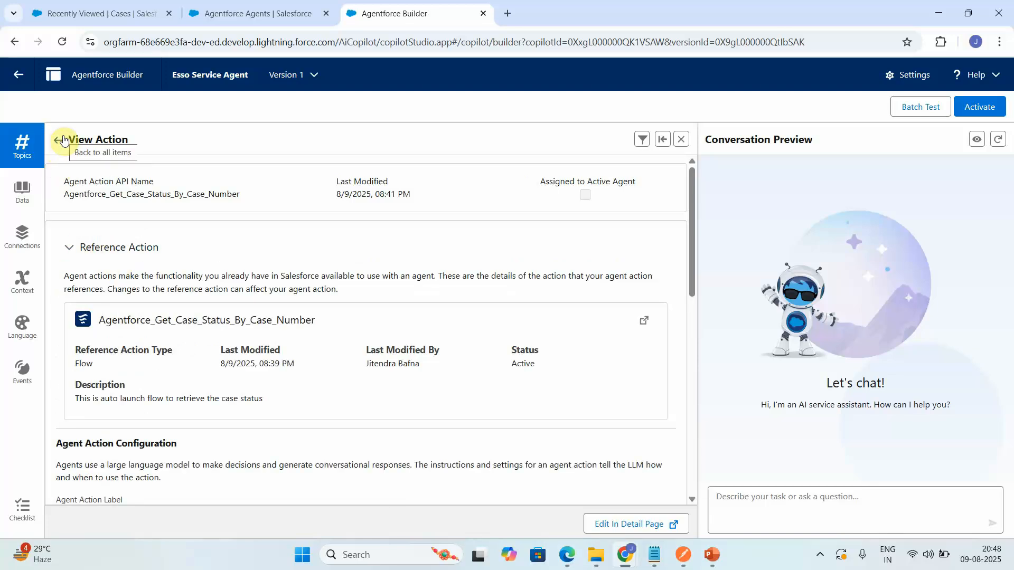
{"action": "left_click", "coordinate": [59, 140]}
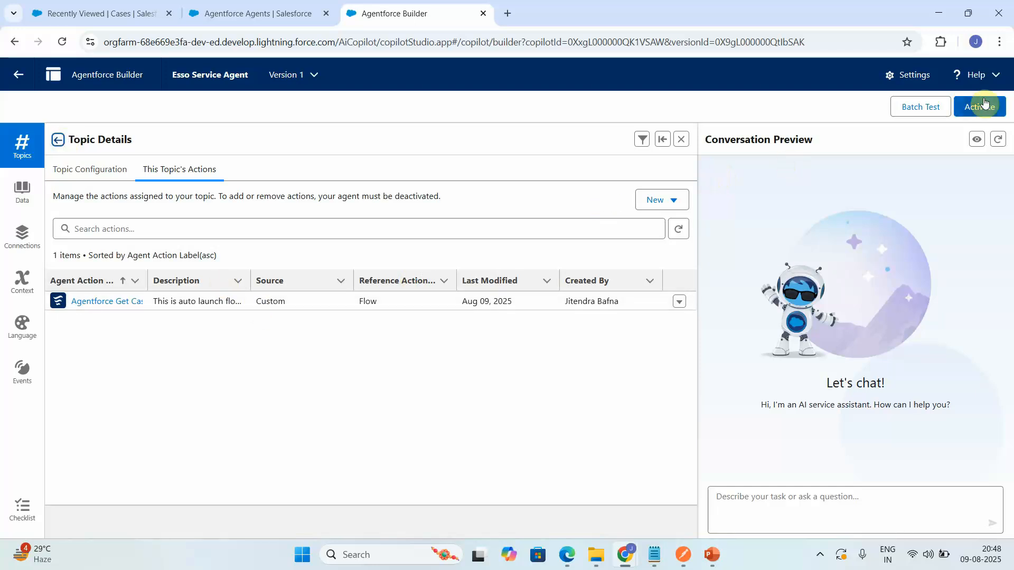
Restart the conversation preview session and copy the case number of the "Structural failure of generator base" case from the recently viewed cases
{"action": "left_click", "coordinate": [997, 140]}
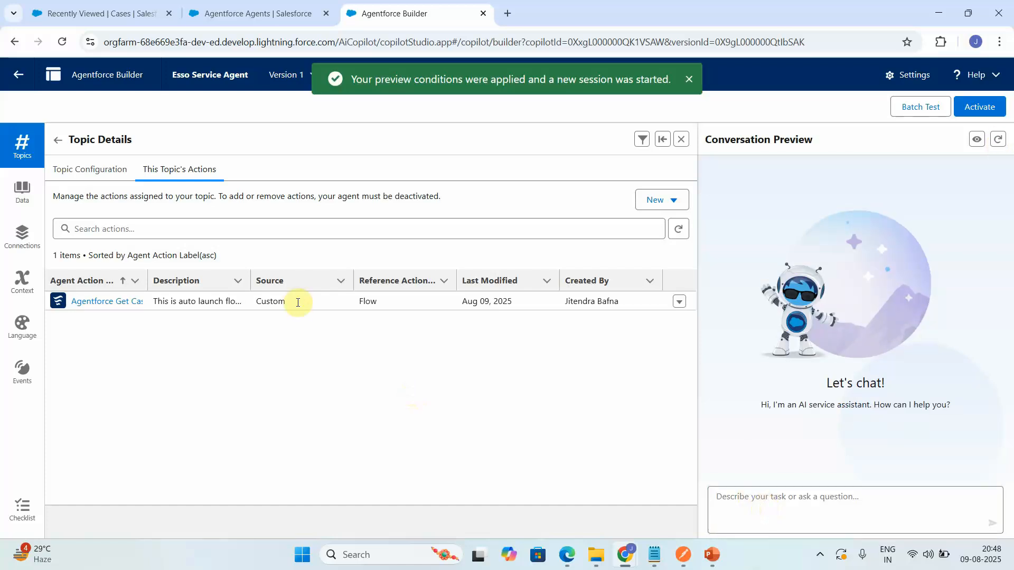
{"action": "left_click", "coordinate": [101, 12]}
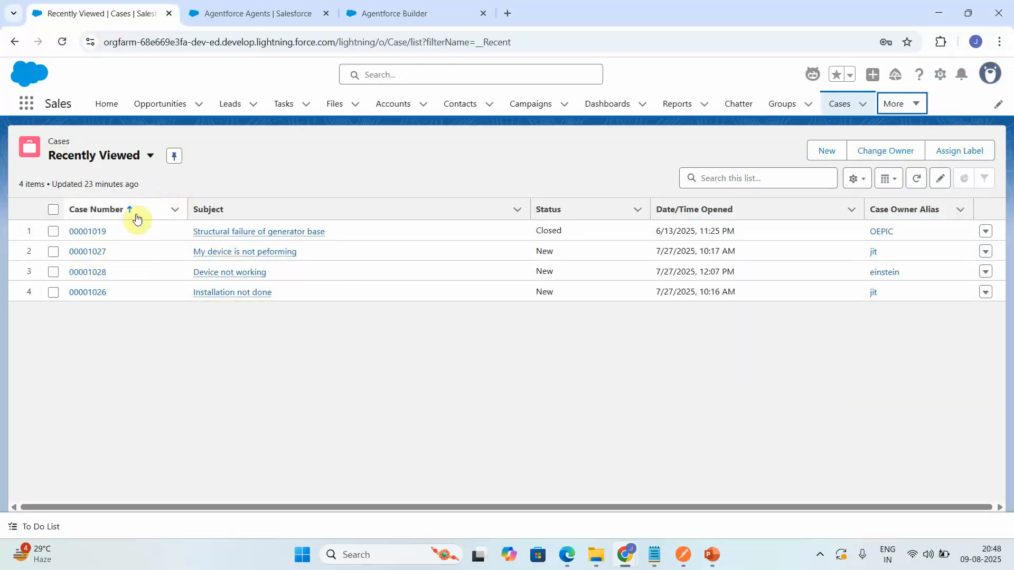
{"action": "left_click", "coordinate": [122, 236]}
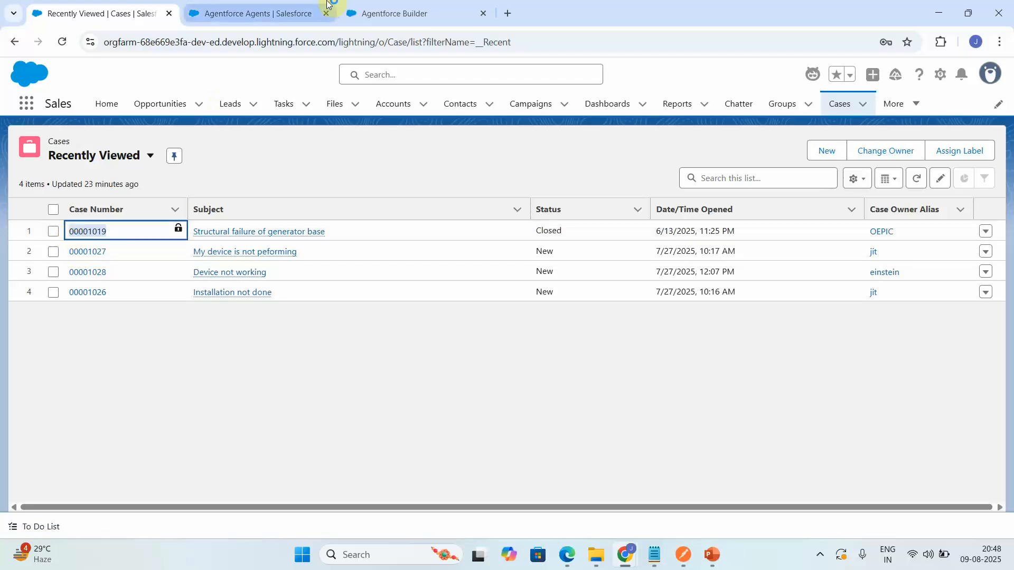
Move the Agentforce Builder page out of the shared browser window into its own maximized window
{"action": "left_click", "coordinate": [258, 14]}
{"action": "left_click_drag", "start_coordinate": [441, 14], "coordinate": [598, 230]}
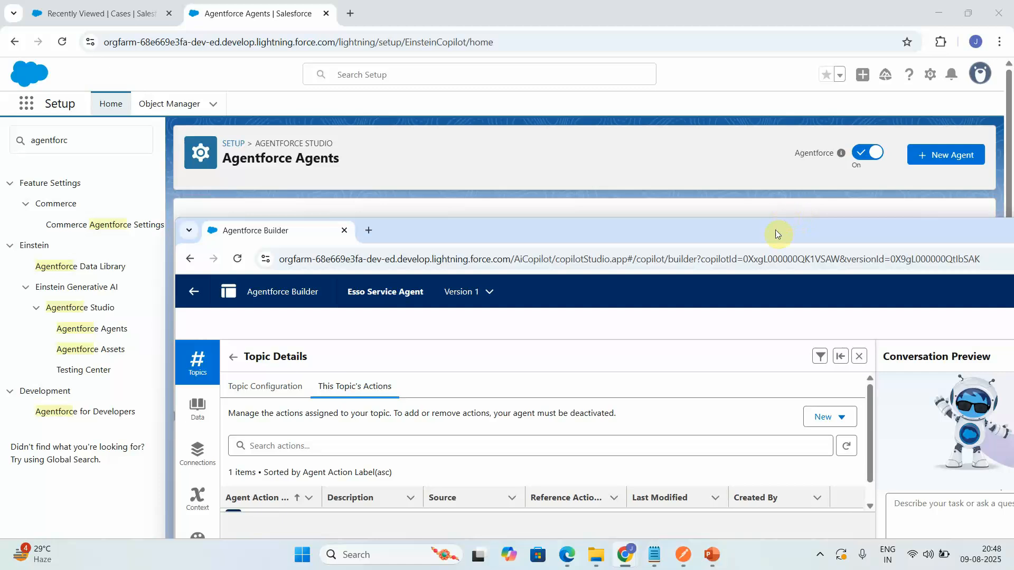
{"action": "double_click", "coordinate": [762, 225]}
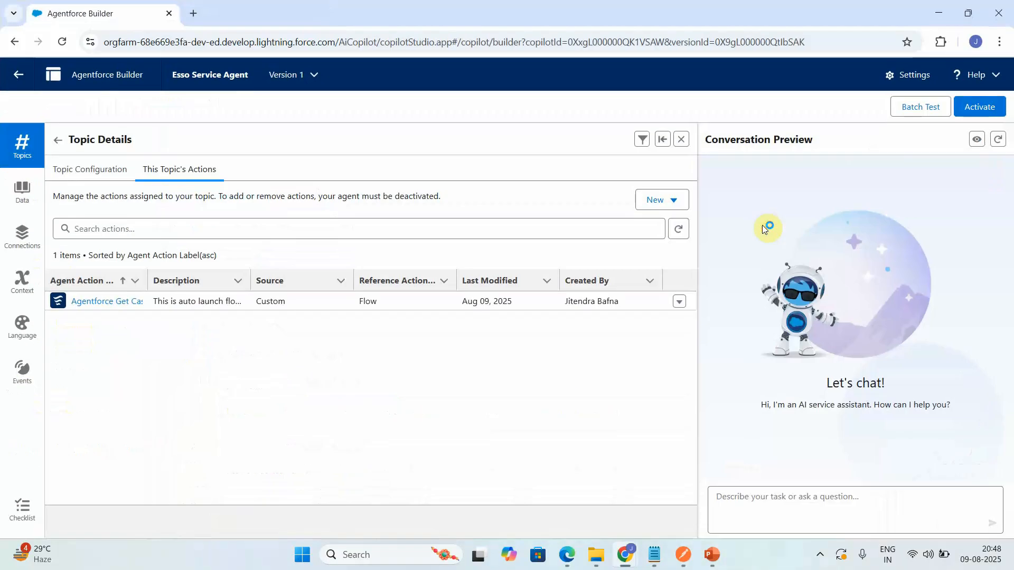
Test the agent in the conversation preview by sending "Hi" and "Please retrieve the status of my case"
{"action": "type", "text": "Hi"}
{"action": "key", "text": "Return"}
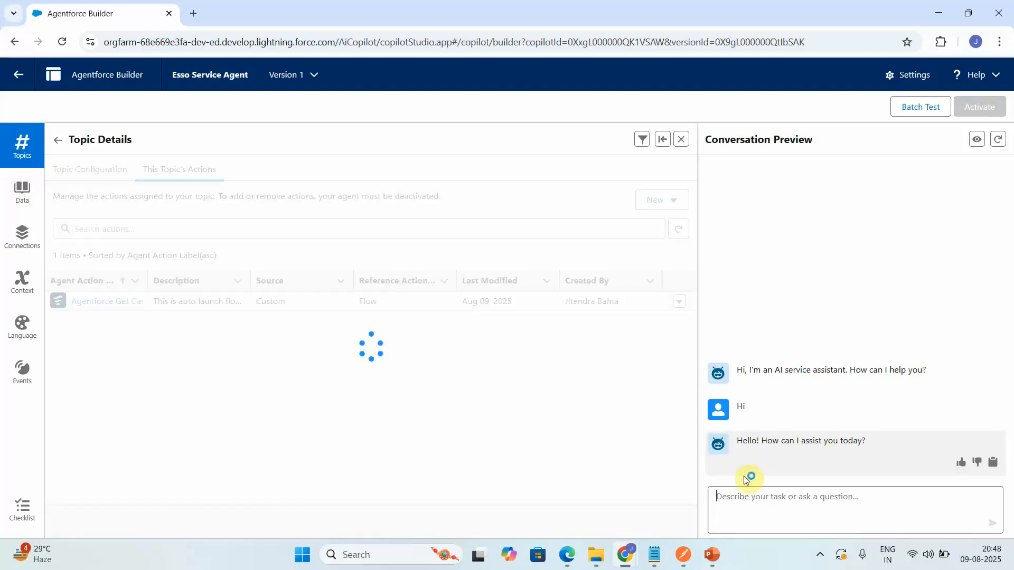
{"action": "type", "text": "Please"}
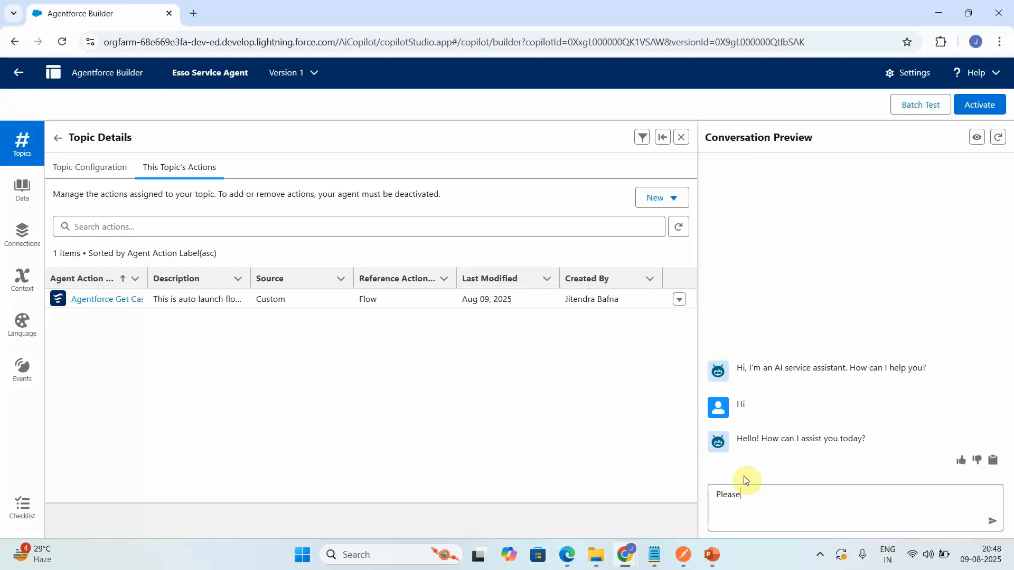
{"action": "type", "text": " retrieve the status of my case"}
{"action": "key", "text": "Return"}
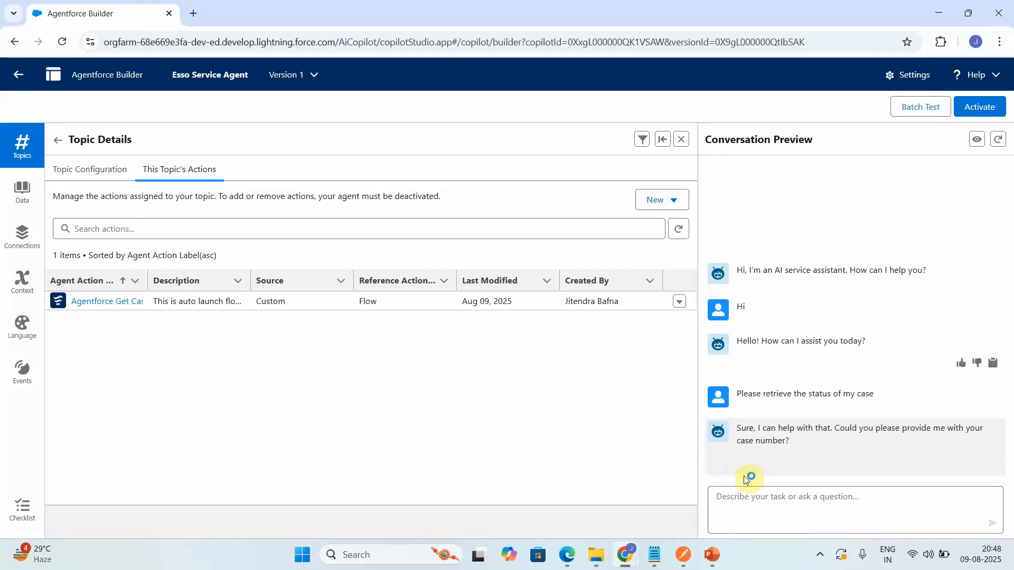
Give the agent case number 00001019 in the preview chat, and return to the topics list
{"action": "left_click", "coordinate": [744, 499]}
{"action": "type", "text": "00001019"}
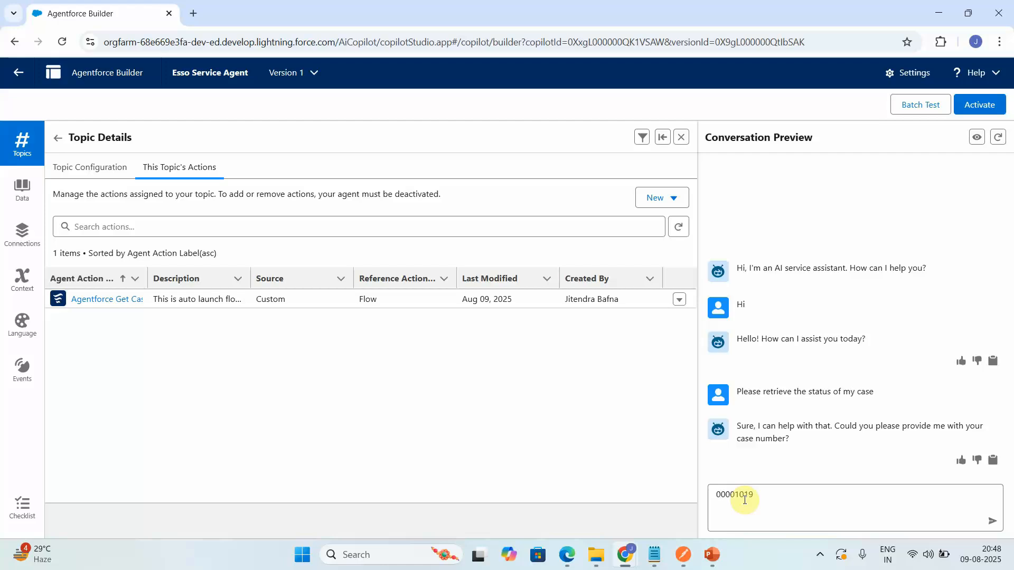
{"action": "left_click", "coordinate": [59, 142]}
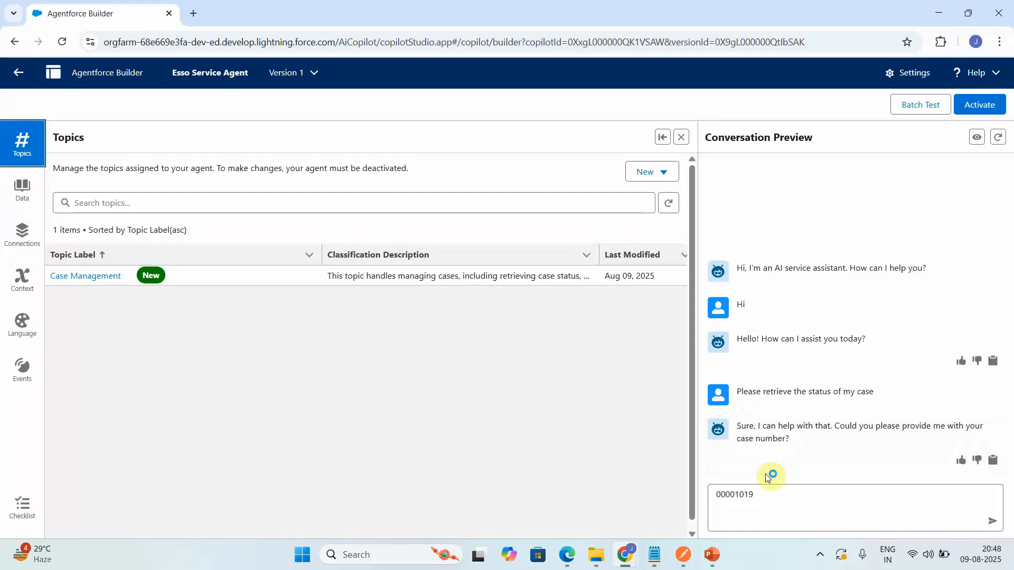
{"action": "left_click", "coordinate": [759, 494]}
{"action": "key", "text": "Return"}
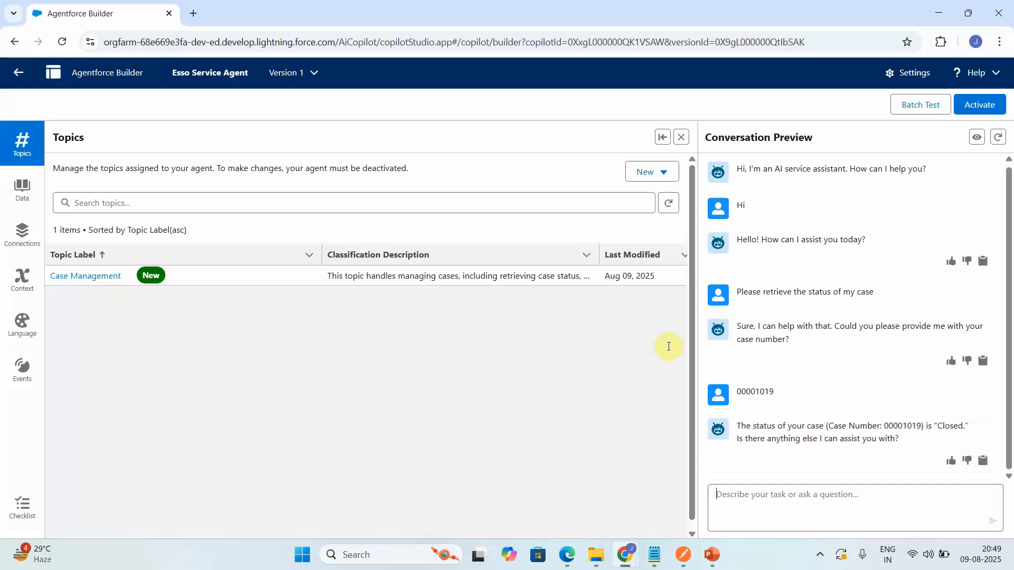
Check the status on the record of case 00001019 in Salesforce, and go back to the Agentforce Builder window
{"action": "mouse_move", "coordinate": [625, 559]}
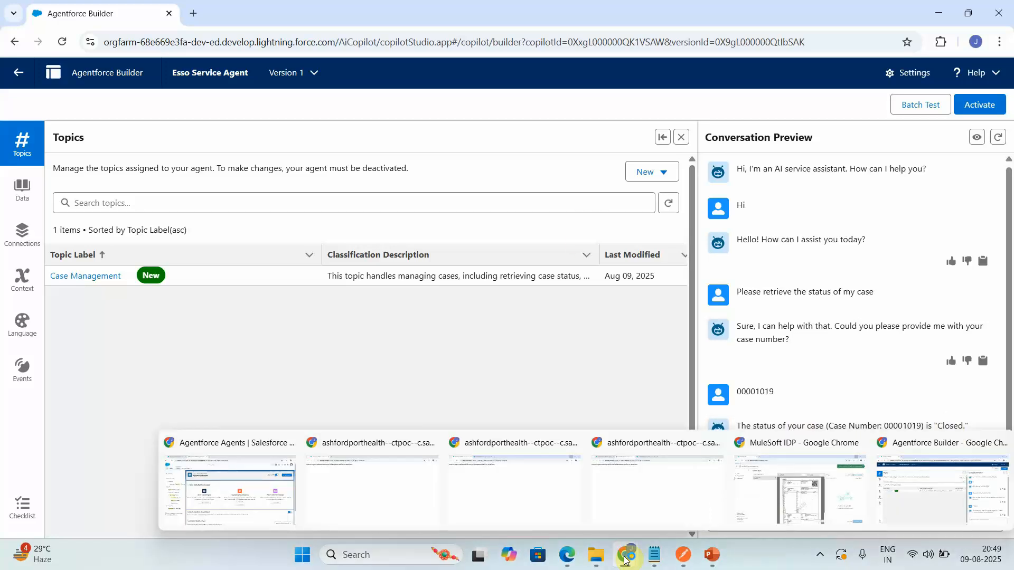
{"action": "left_click", "coordinate": [251, 515]}
{"action": "left_click", "coordinate": [113, 17]}
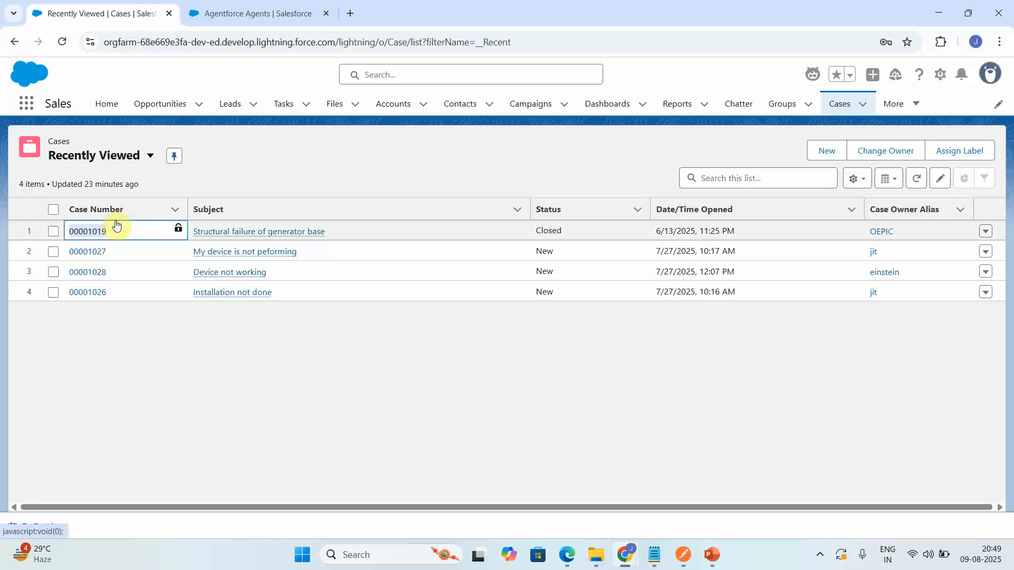
{"action": "left_click", "coordinate": [98, 232]}
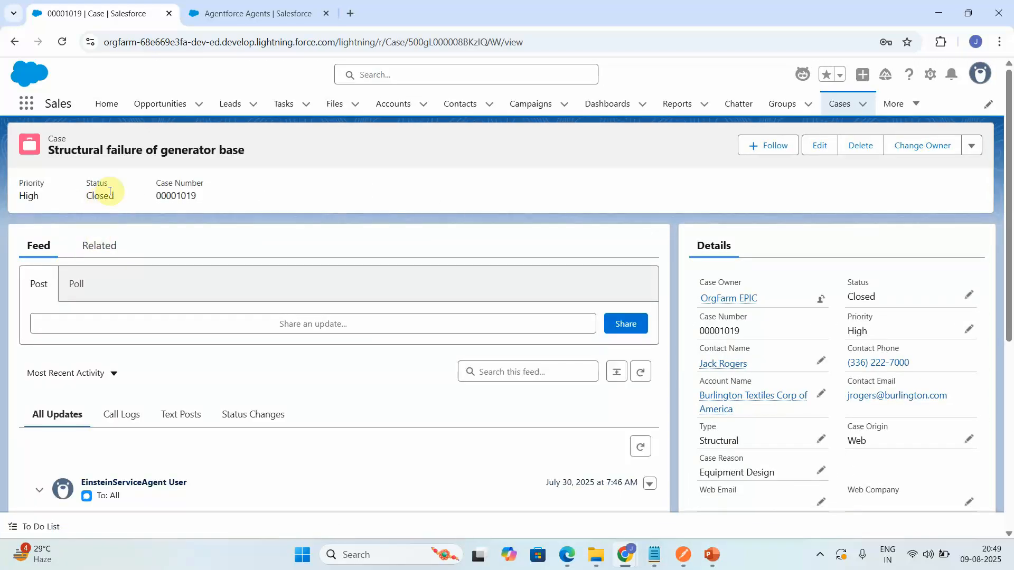
{"action": "left_click", "coordinate": [268, 17]}
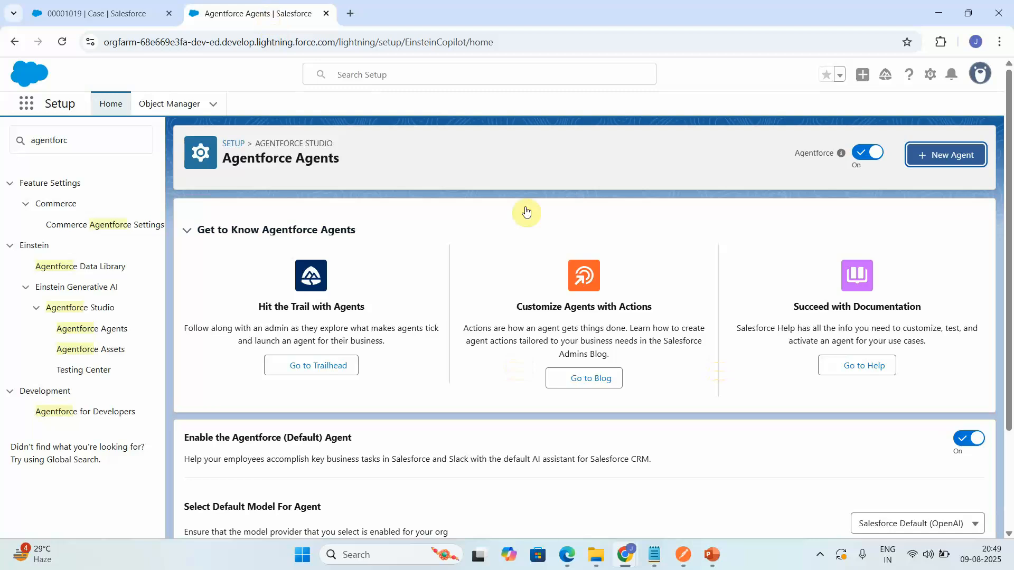
{"action": "mouse_move", "coordinate": [626, 564]}
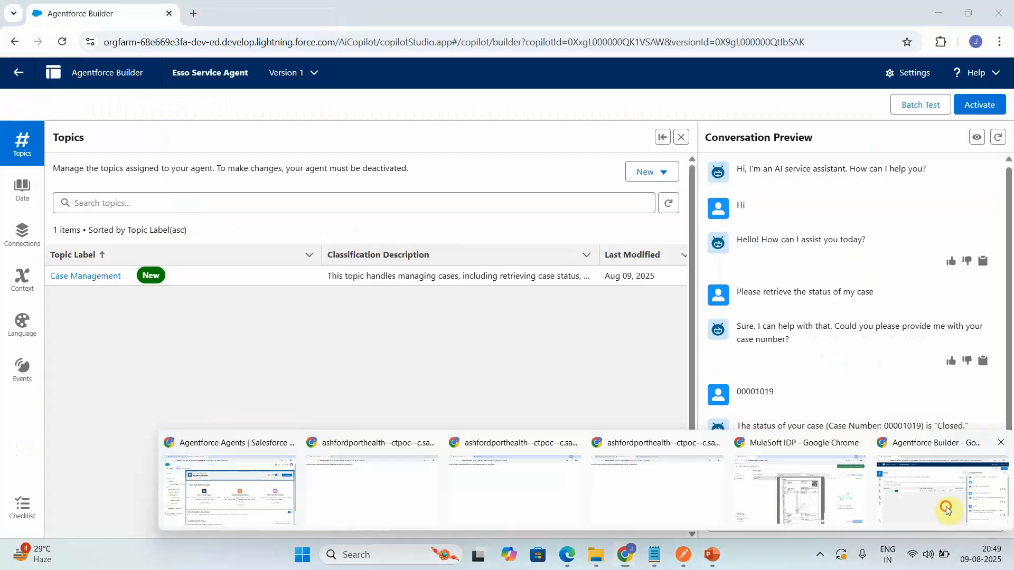
{"action": "left_click", "coordinate": [946, 506]}
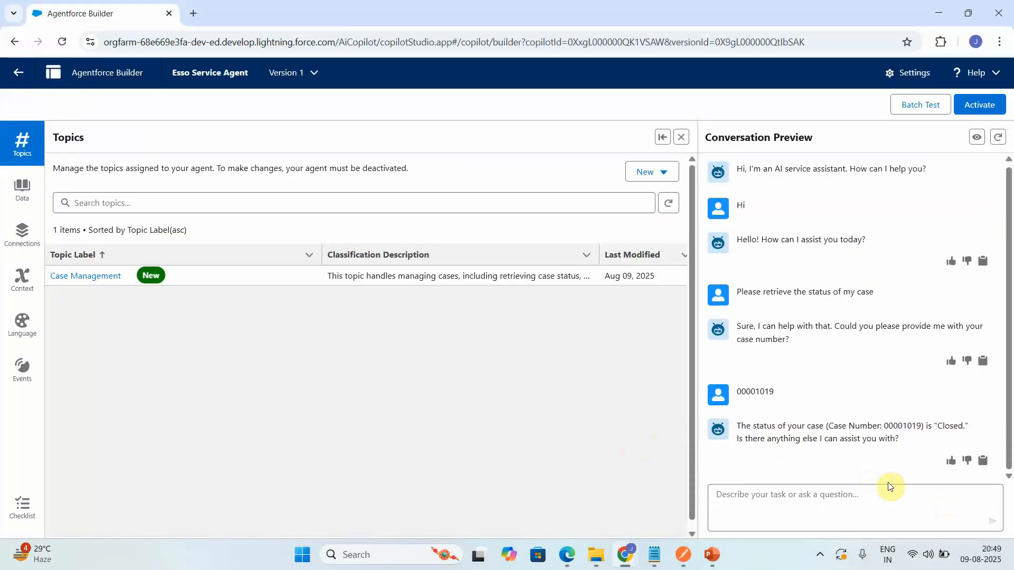
Leave the builder without staying on the page, reopen Esso Service Agent in the builder from the Agentforce Agents list, and dismiss the guided tour
{"action": "left_click", "coordinate": [15, 76]}
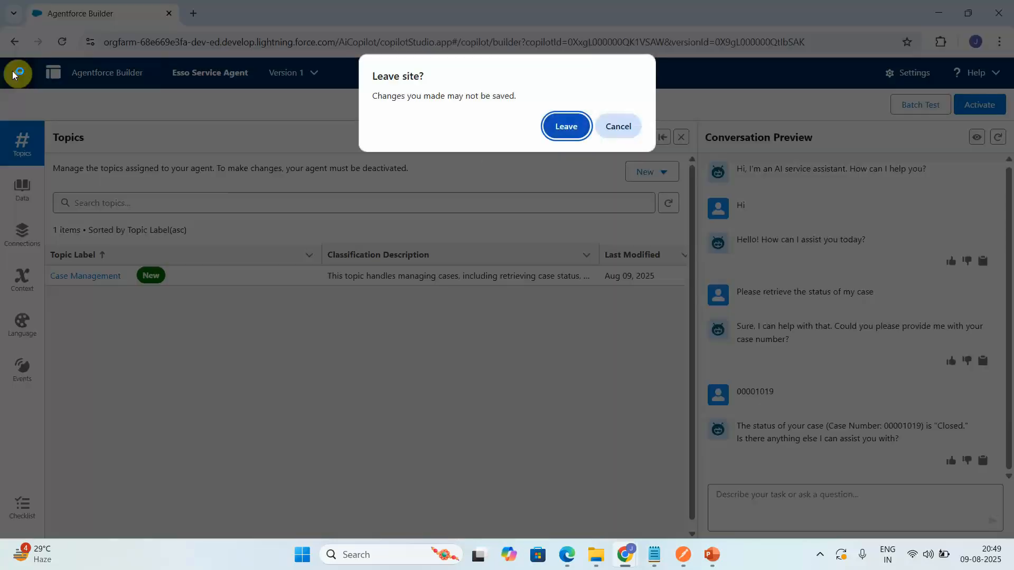
{"action": "left_click", "coordinate": [572, 125]}
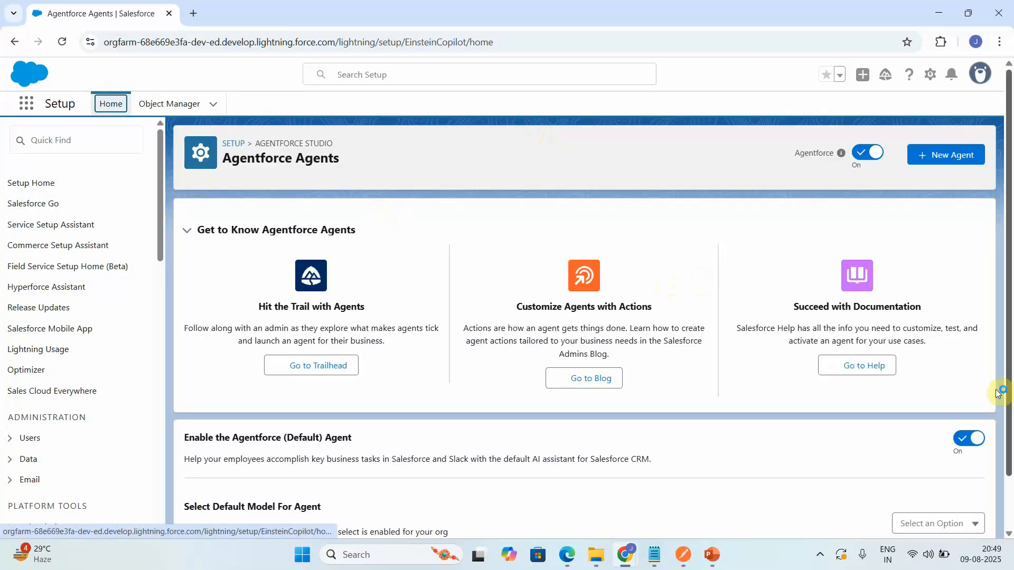
{"action": "scroll", "coordinate": [1010, 524], "scroll_direction": "down", "scroll_amount": 3}
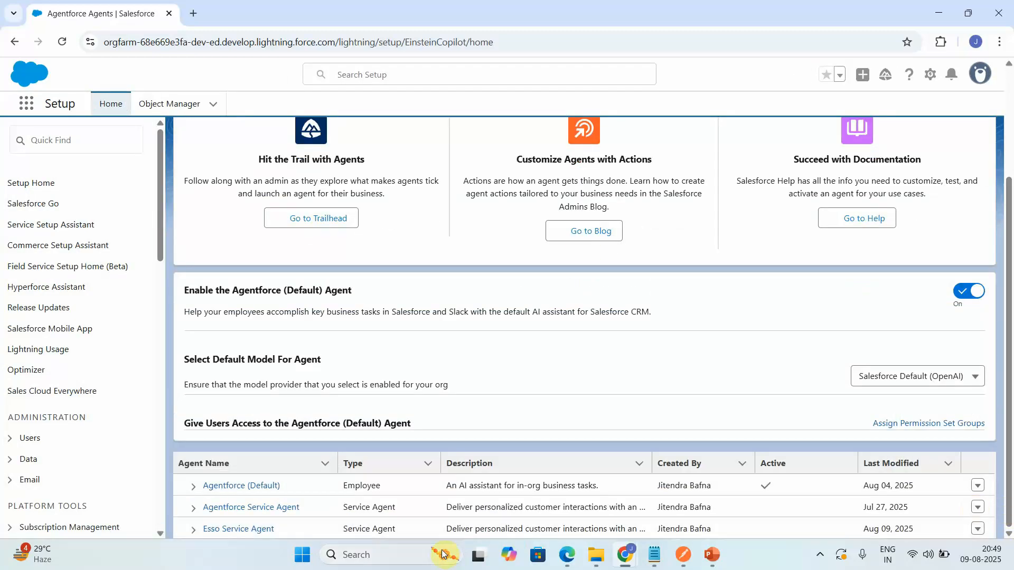
{"action": "left_click", "coordinate": [241, 525]}
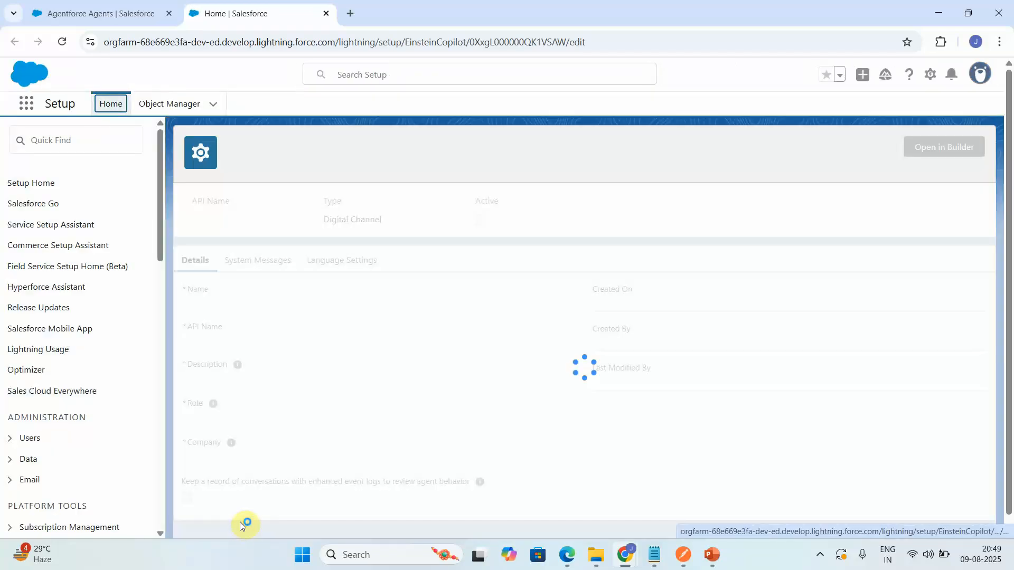
{"action": "left_click", "coordinate": [955, 156]}
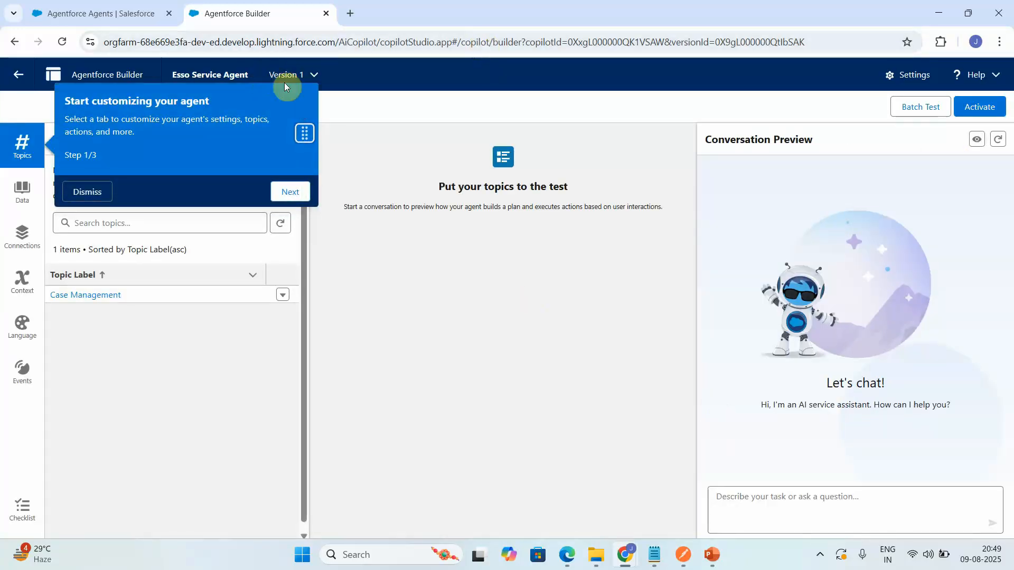
{"action": "left_click", "coordinate": [85, 191]}
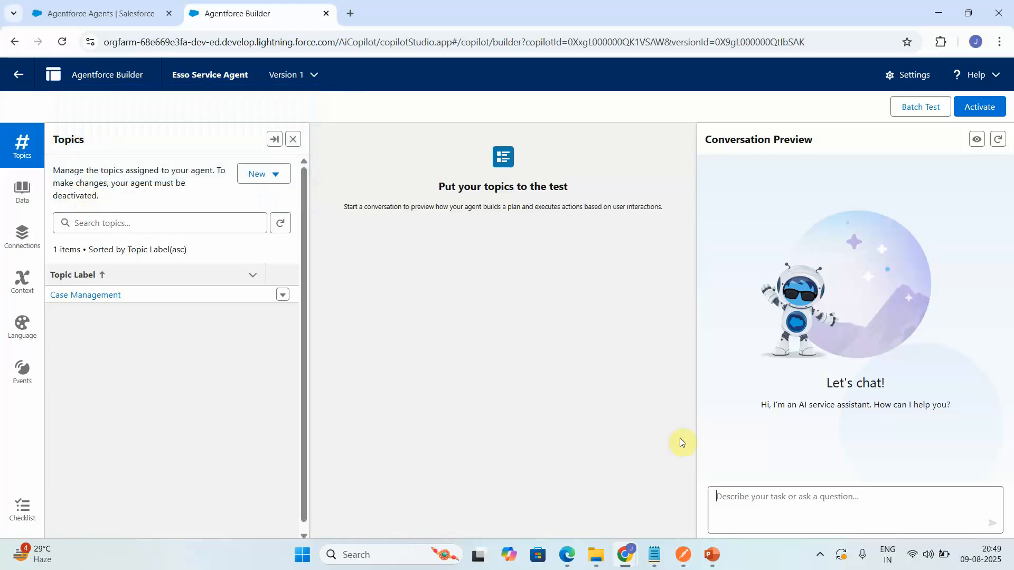
Send "Hi" and "Can i get the status of case?" to the agent in the conversation preview
{"action": "left_click", "coordinate": [734, 485]}
{"action": "type", "text": "Hi"}
{"action": "key", "text": "Return"}
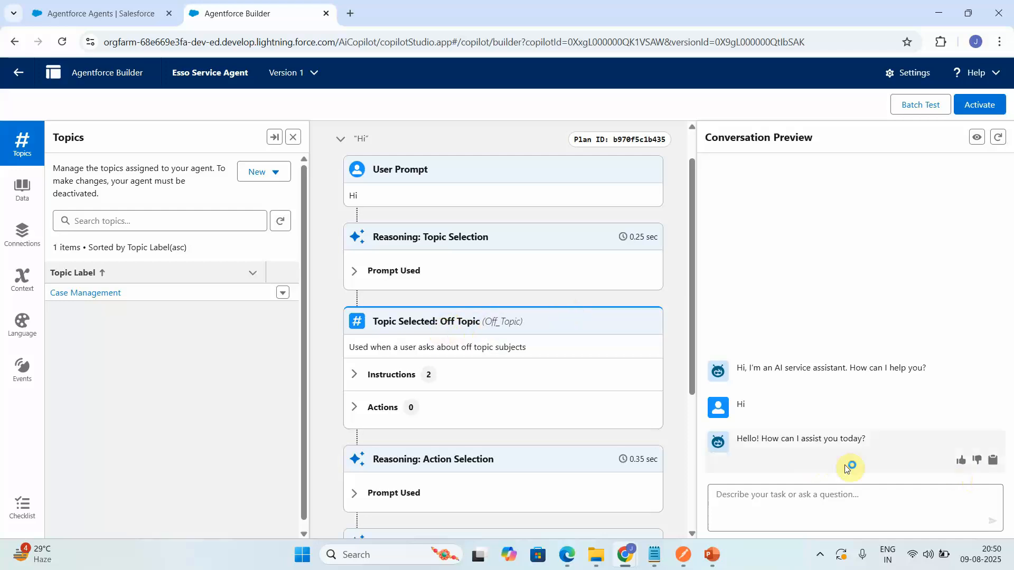
{"action": "left_click", "coordinate": [799, 506]}
{"action": "type", "text": "Can i get the status of"}
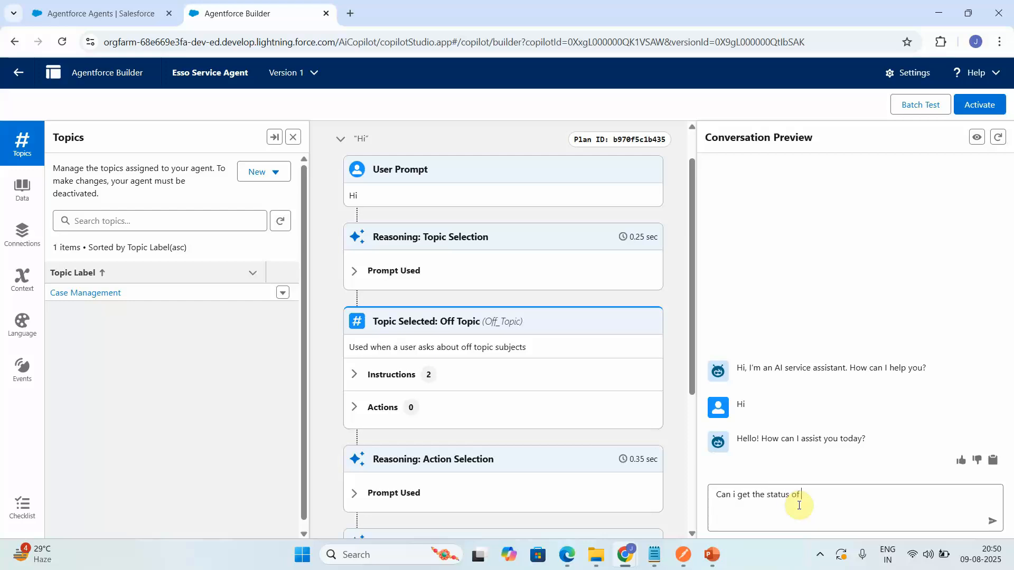
{"action": "type", "text": " case?"}
{"action": "key", "text": "Return"}
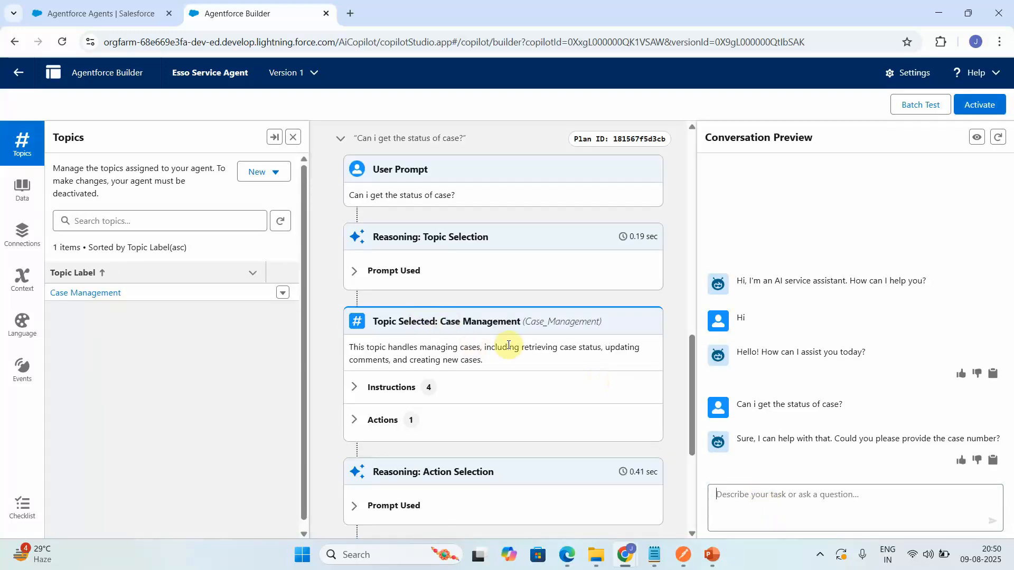
Examine the agent's reasoning and response for the case-status request, expanding the prompt used for action selection
{"action": "left_click", "coordinate": [890, 489]}
{"action": "left_click", "coordinate": [692, 476]}
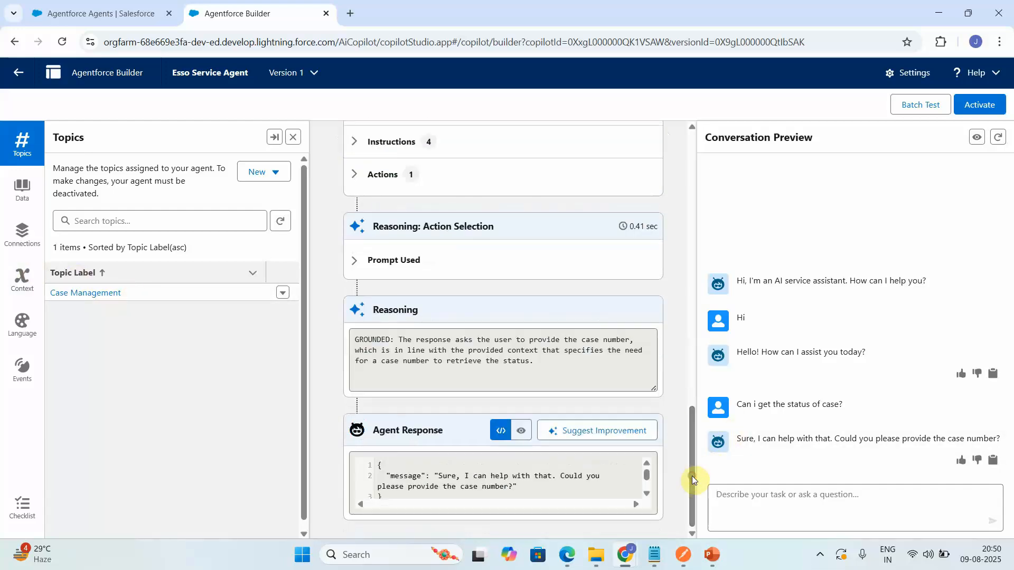
{"action": "left_click", "coordinate": [354, 261]}
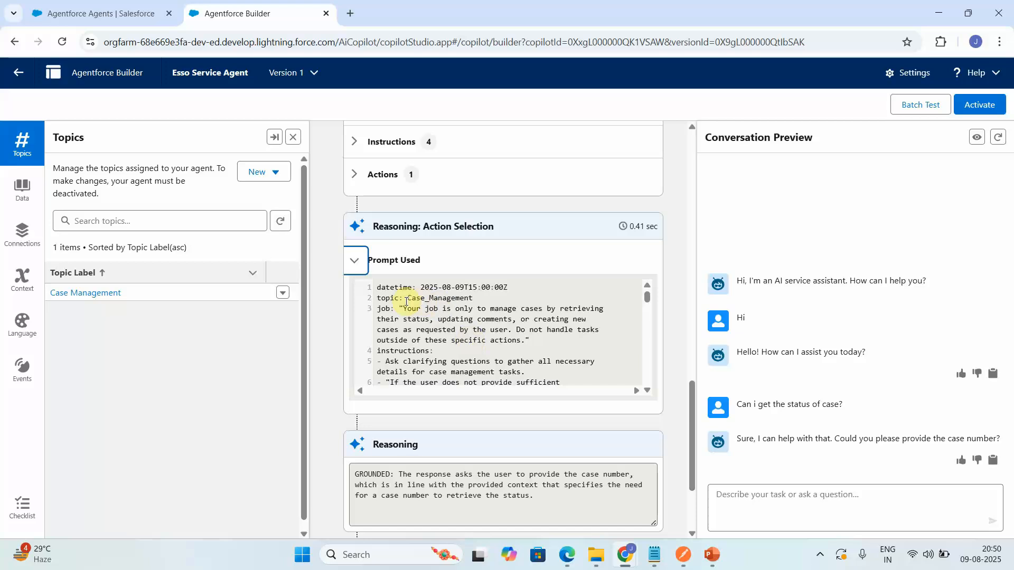
{"action": "left_click", "coordinate": [819, 468]}
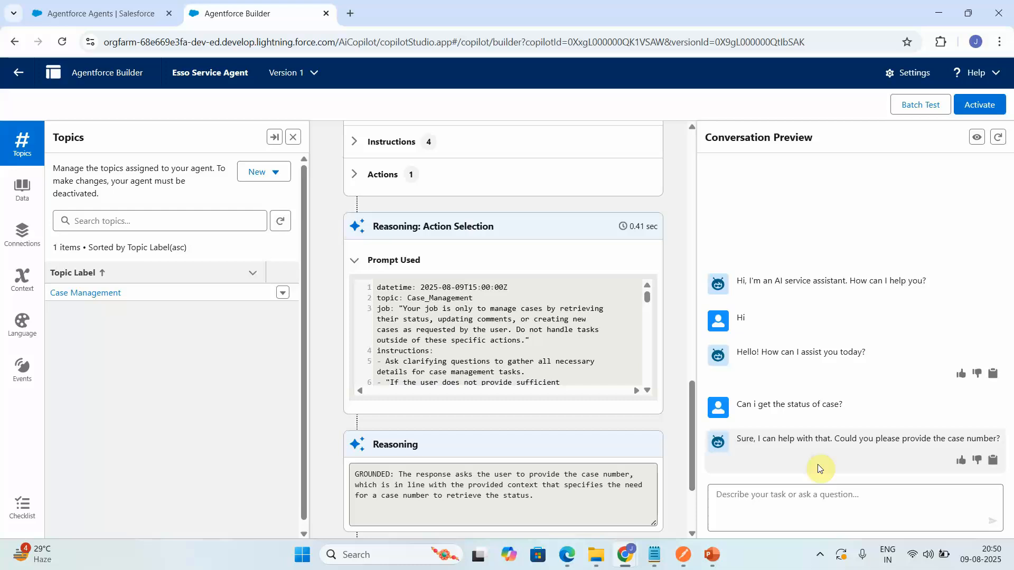
Send the case number 00001019 to the agent in the conversation preview
{"action": "left_click", "coordinate": [788, 494]}
{"action": "type", "text": "00001019"}
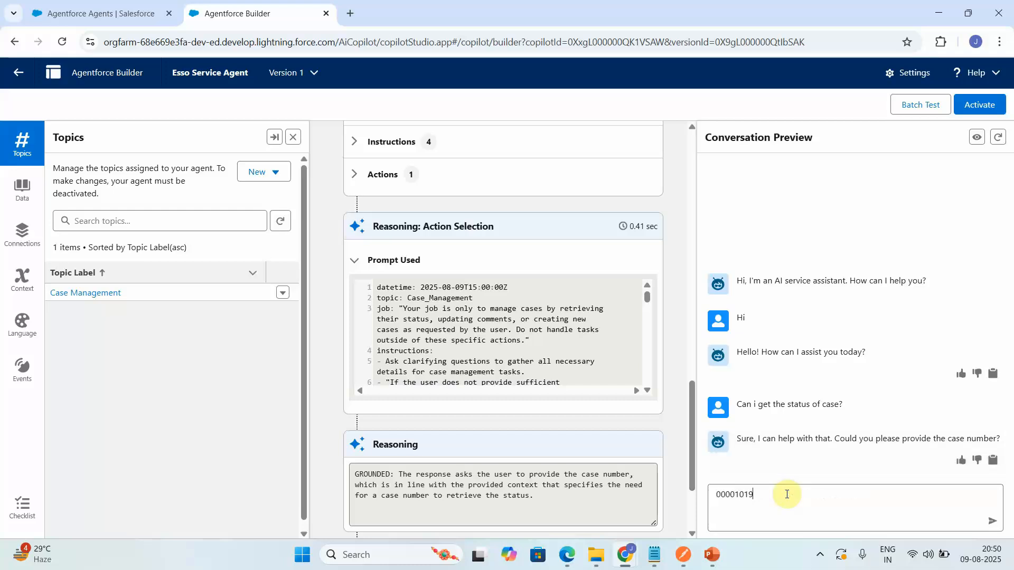
{"action": "key", "text": "Return"}
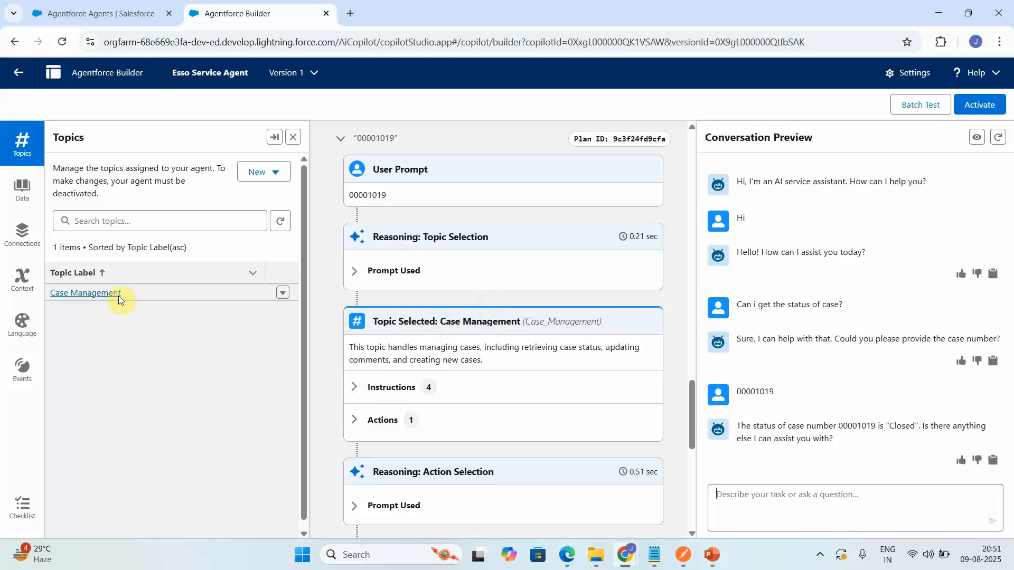
Examine the Case Management topic's actions and the input and output of the launched Agentforce Get Case Status By Case Number action
{"action": "left_click", "coordinate": [354, 421]}
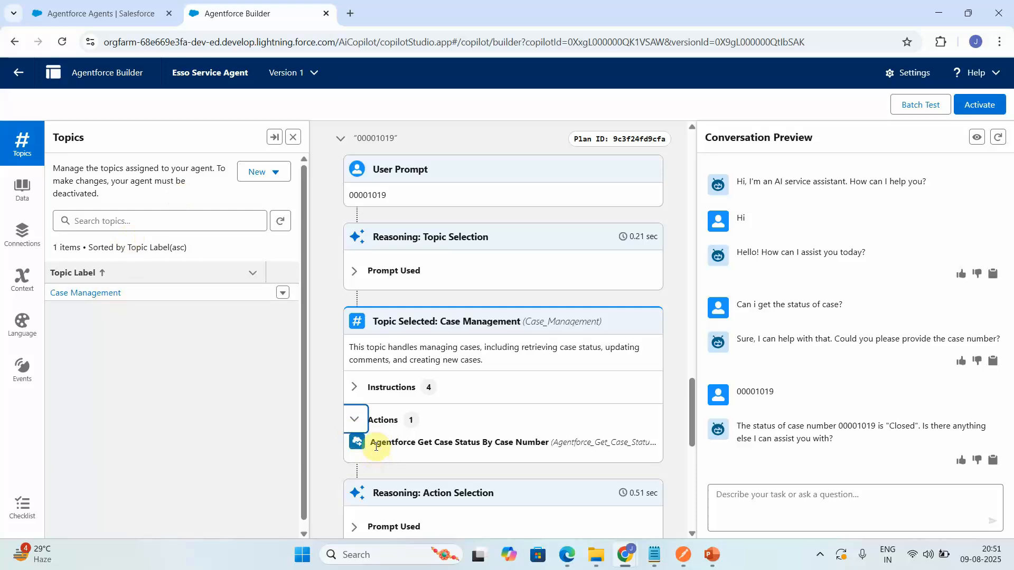
{"action": "left_click", "coordinate": [691, 475]}
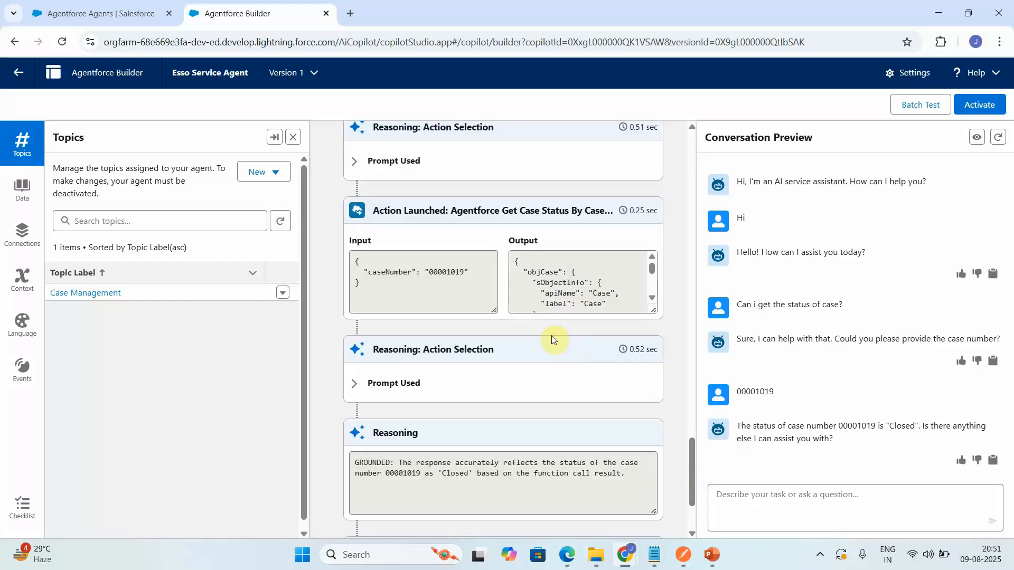
{"action": "double_click", "coordinate": [383, 272]}
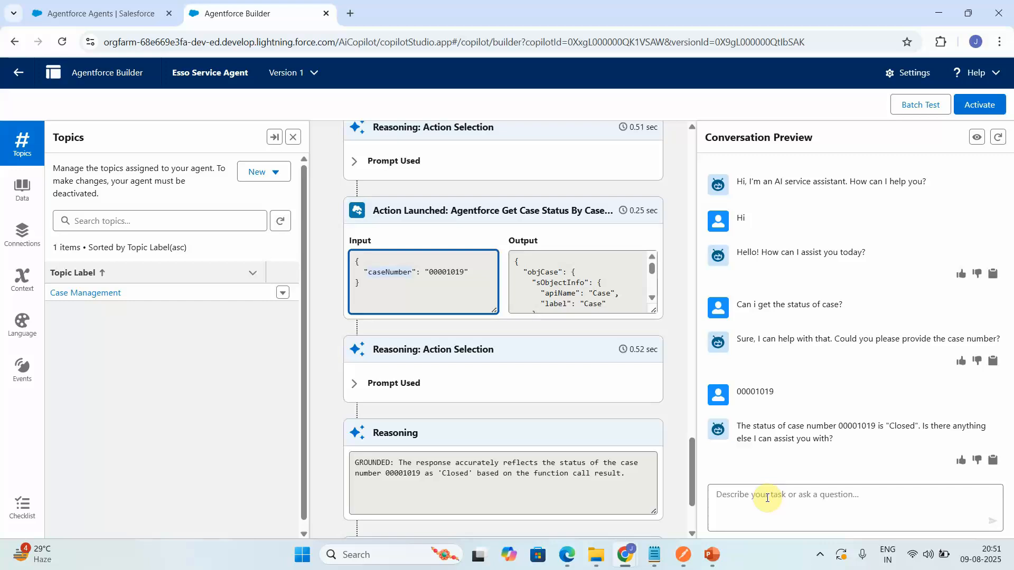
{"action": "left_click", "coordinate": [654, 302]}
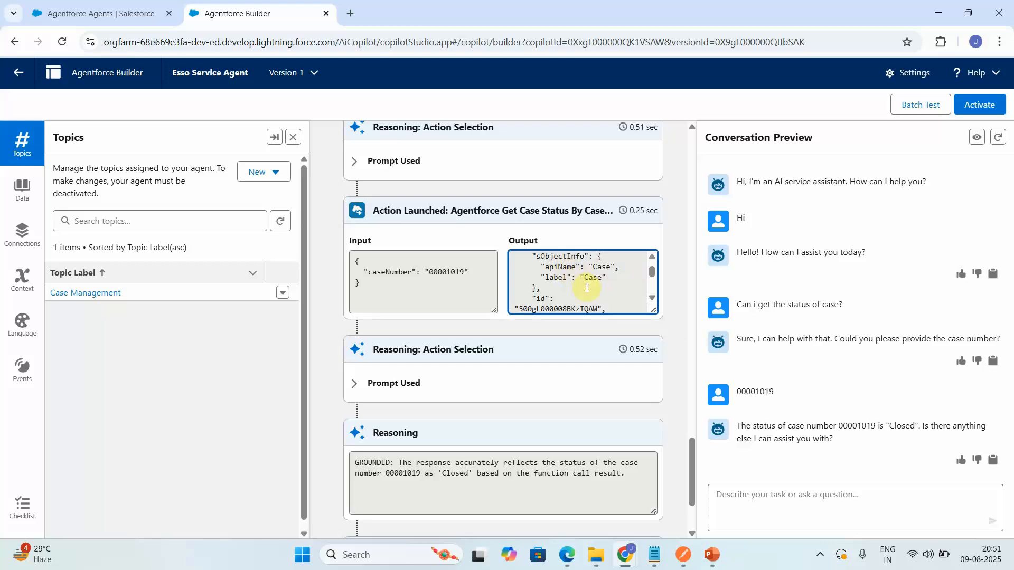
{"action": "left_click", "coordinate": [651, 299]}
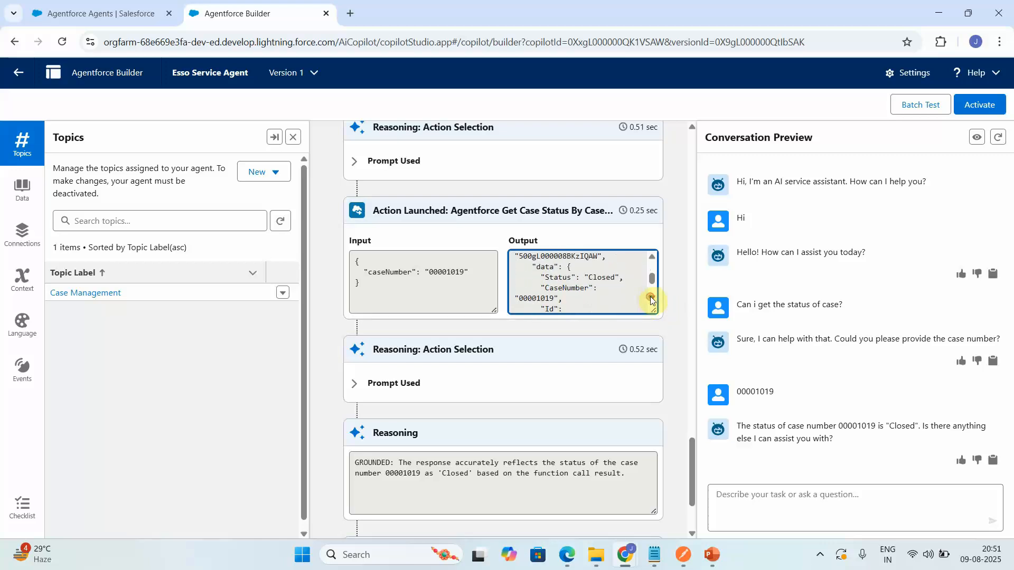
{"action": "left_click", "coordinate": [651, 298]}
{"action": "left_click", "coordinate": [651, 299]}
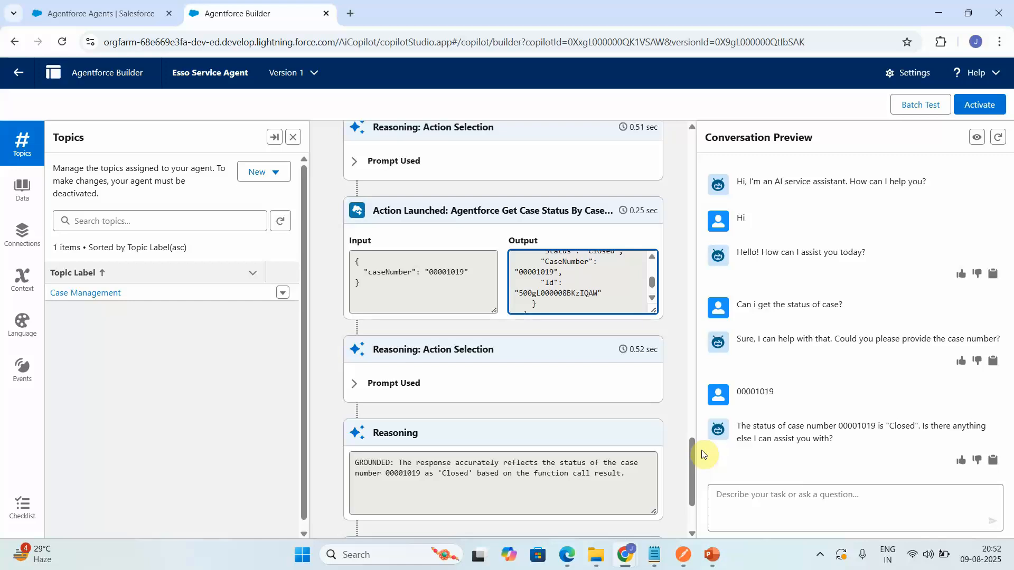
Send "Can you please provide me status of 00001018" to the agent in the conversation preview
{"action": "left_click", "coordinate": [786, 508]}
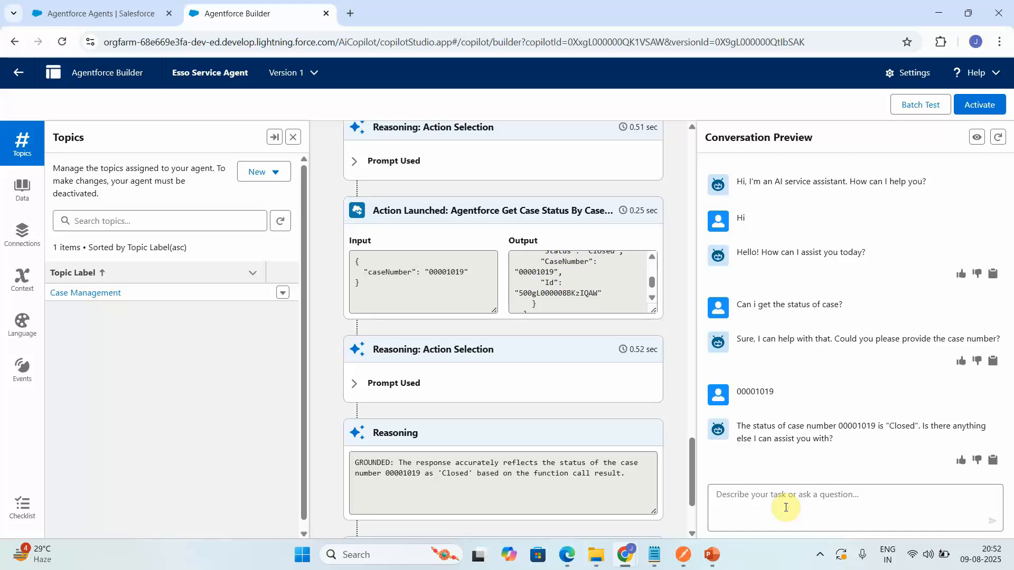
{"action": "type", "text": "Can you please provide me status of 00001019"}
{"action": "key", "text": "BackSpace"}
{"action": "type", "text": "8"}
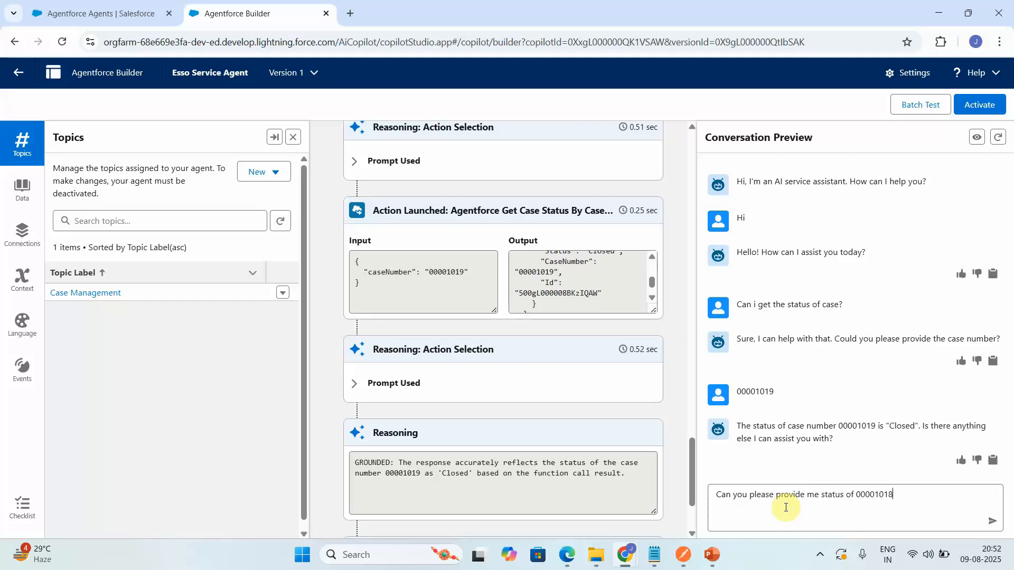
{"action": "key", "text": "Return"}
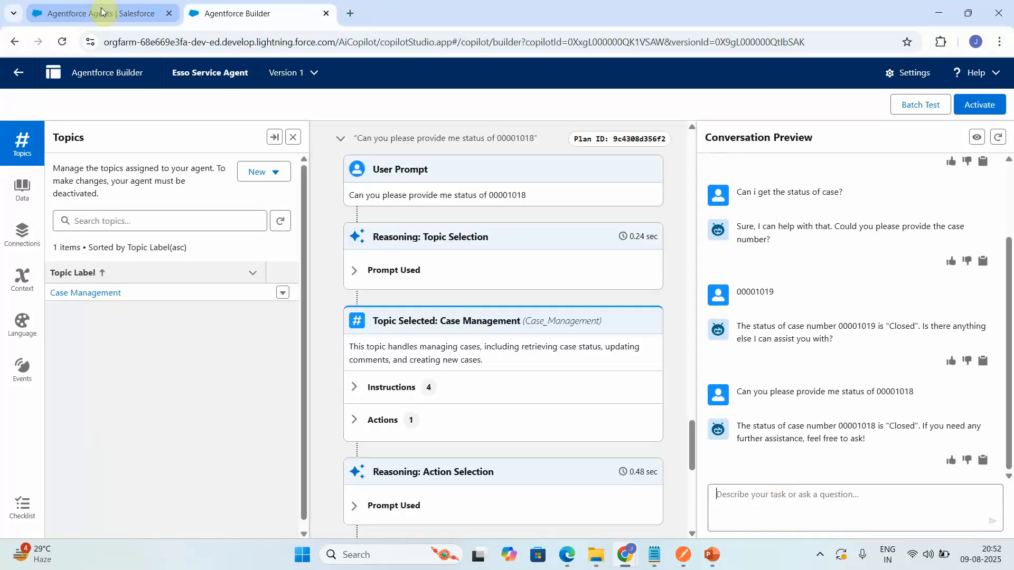
Switch to the Salesforce Setup page, find Cases by searching for "case", and open the Cases list to view the case statuses
{"action": "left_click", "coordinate": [99, 12]}
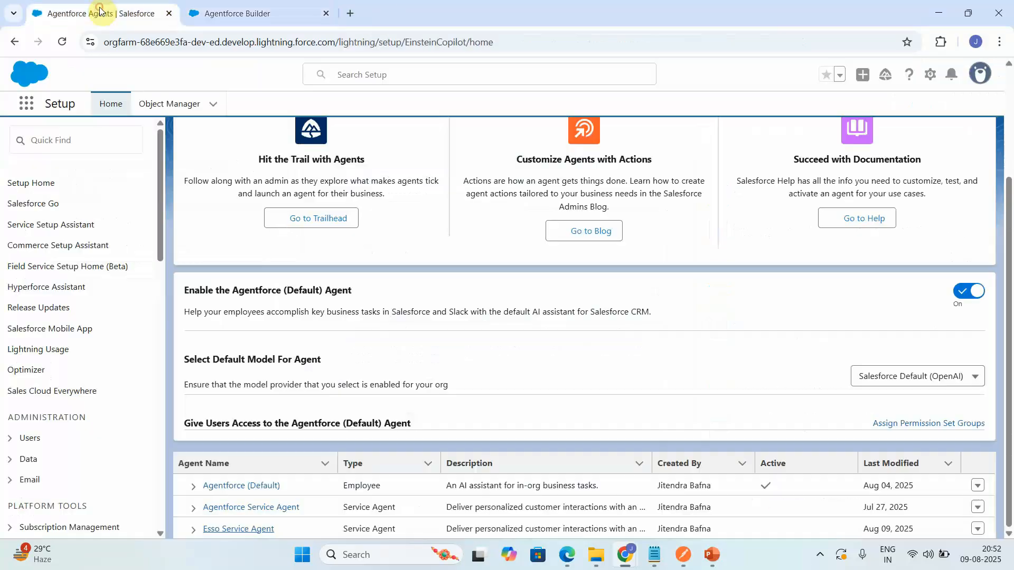
{"action": "left_click", "coordinate": [300, 14]}
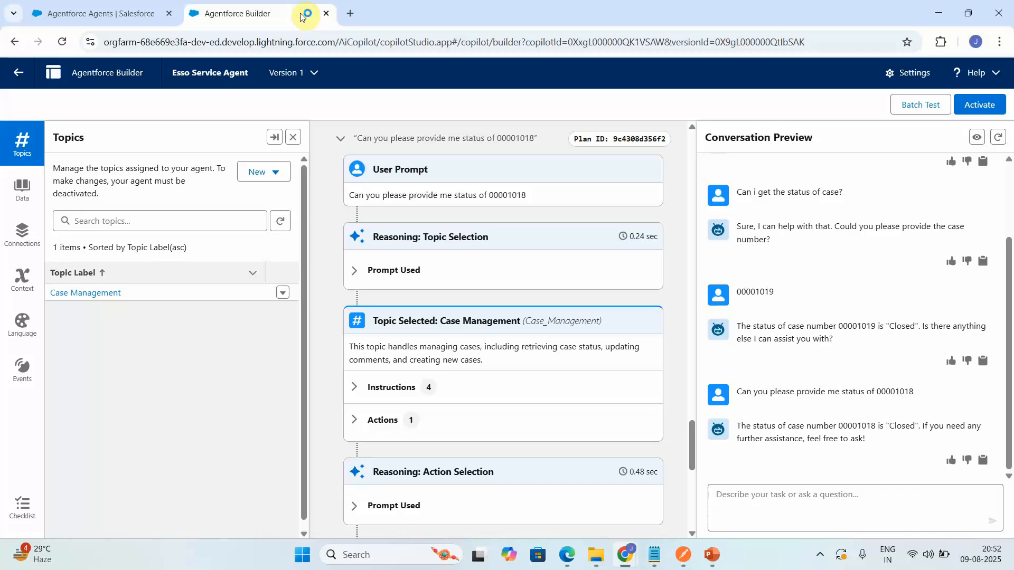
{"action": "left_click", "coordinate": [126, 11]}
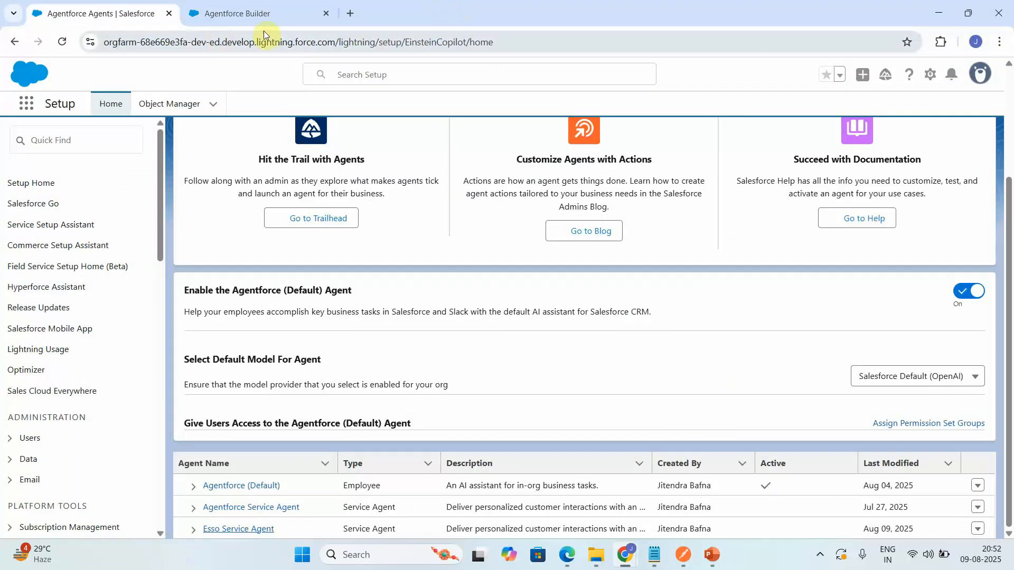
{"action": "left_click", "coordinate": [29, 106]}
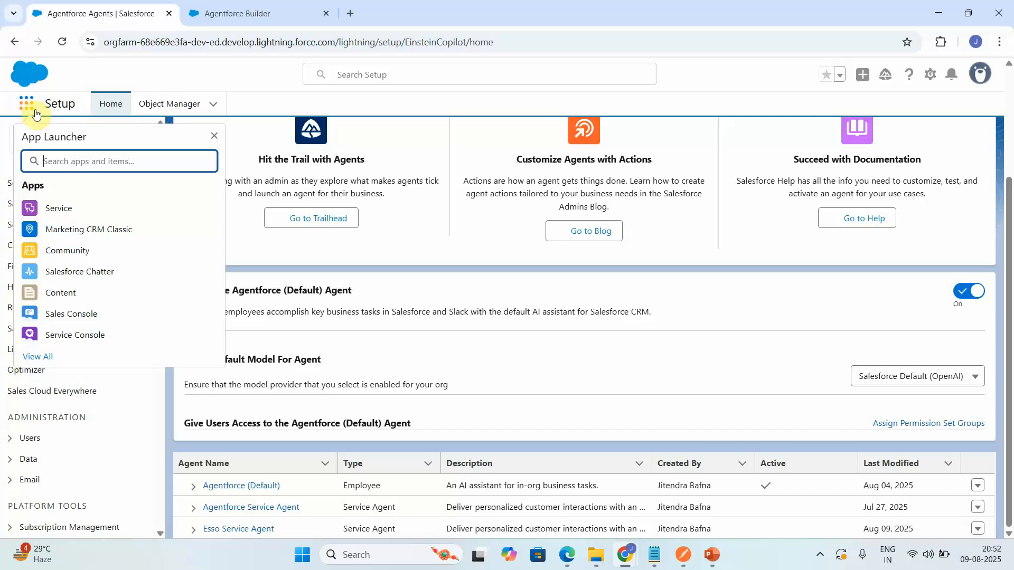
{"action": "type", "text": "case"}
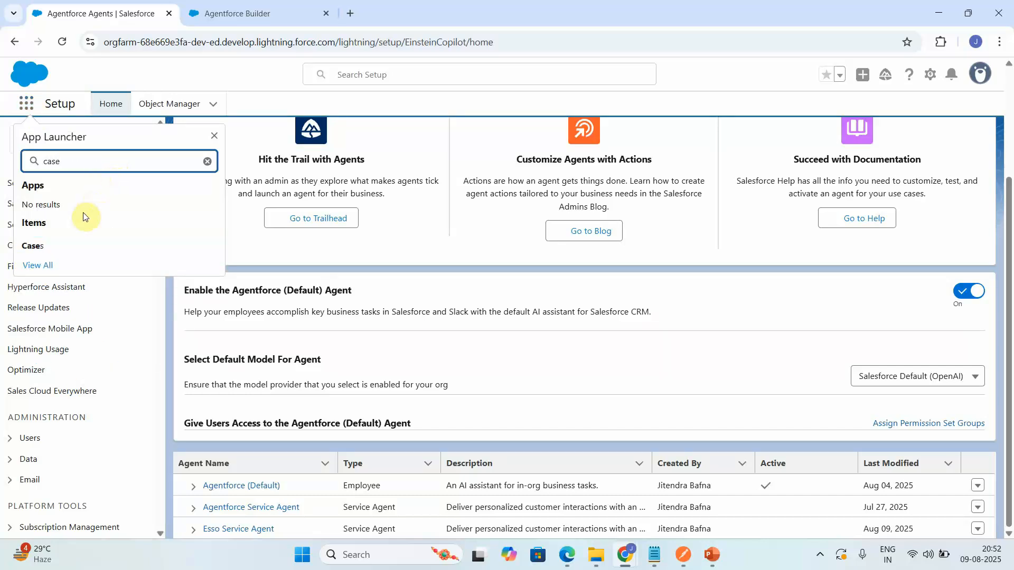
{"action": "left_click", "coordinate": [27, 247]}
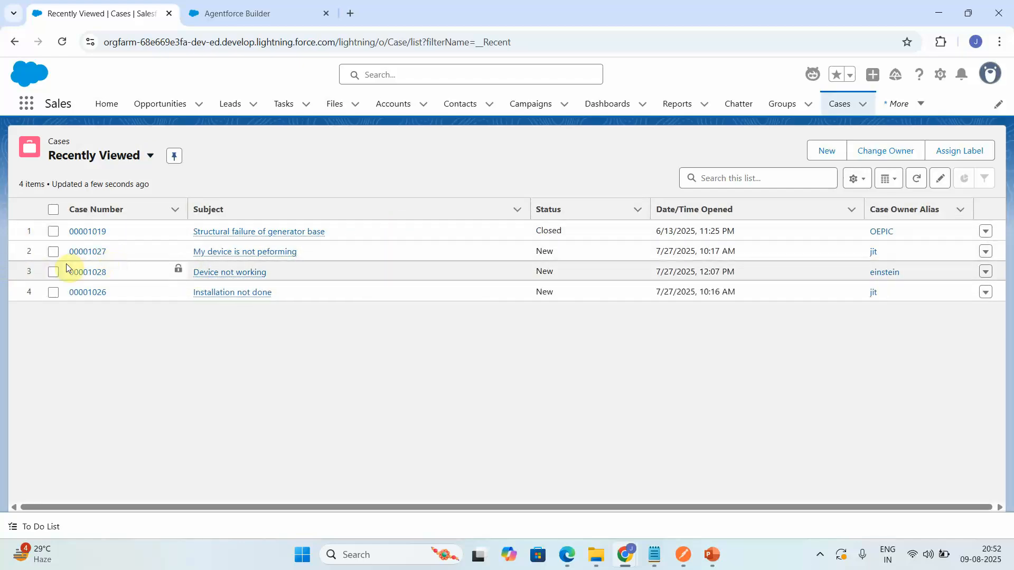
Detach the Agentforce Builder page into its own browser window and maximize that window
{"action": "left_click", "coordinate": [294, 18]}
{"action": "left_click_drag", "start_coordinate": [294, 18], "coordinate": [641, 280]}
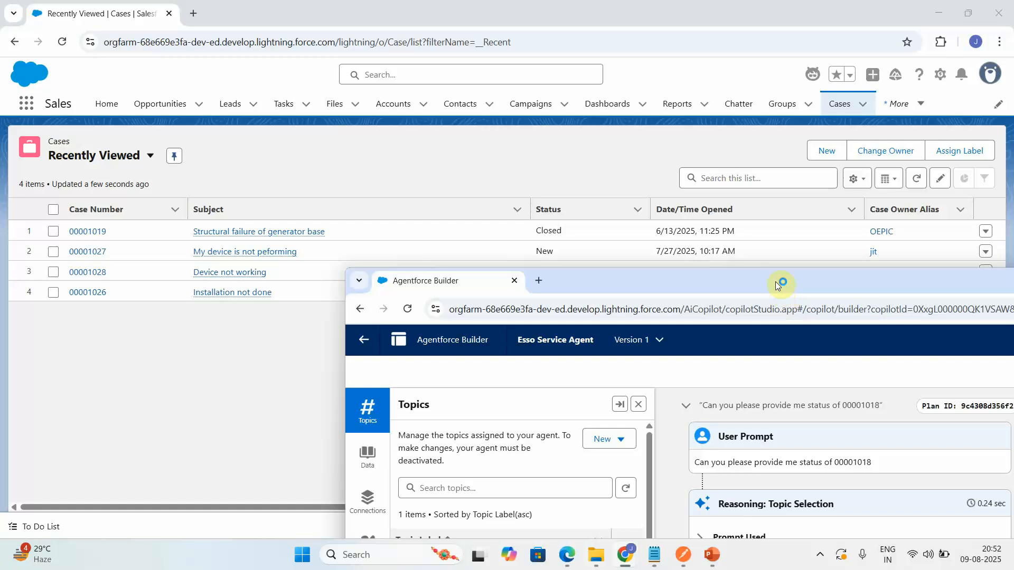
{"action": "left_click_drag", "start_coordinate": [777, 286], "coordinate": [781, 283]}
Send "Provide me case status of 00001027" to the agent in the conversation preview
{"action": "left_click", "coordinate": [763, 507]}
{"action": "type", "text": "Provide me case status of 00001019"}
{"action": "key", "text": "BackSpace"}
{"action": "key", "text": "BackSpace"}
{"action": "type", "text": "27"}
{"action": "key", "text": "Return"}
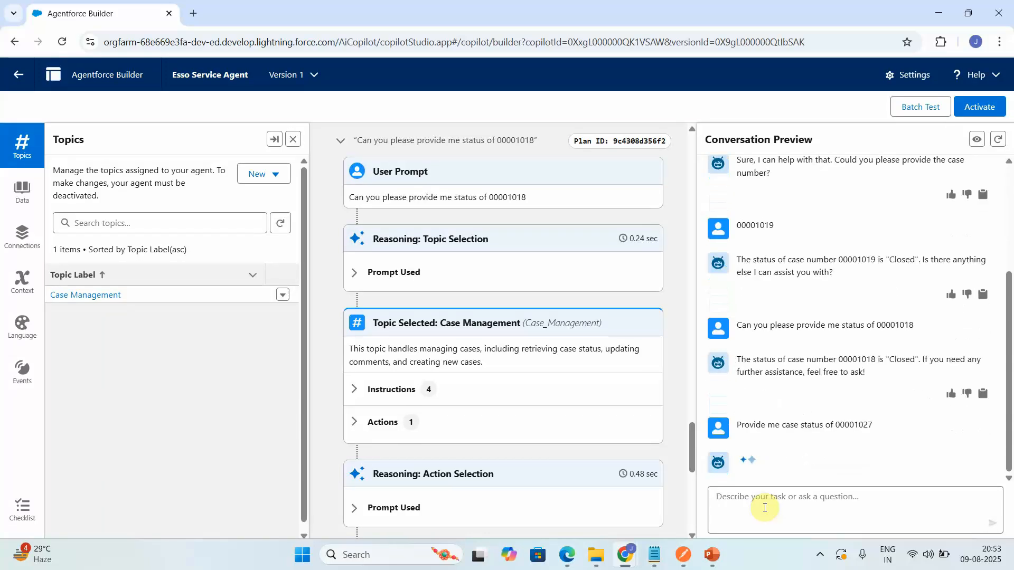